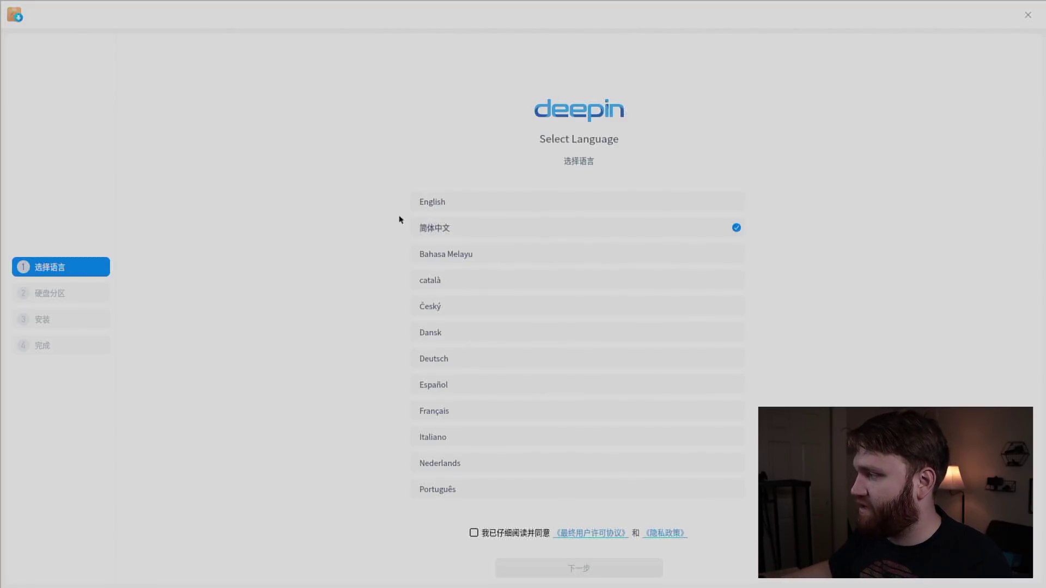
# Set the installer language to English and accept the license agreement and privacy policy to reach partitioning.
pyautogui.click(448, 202)
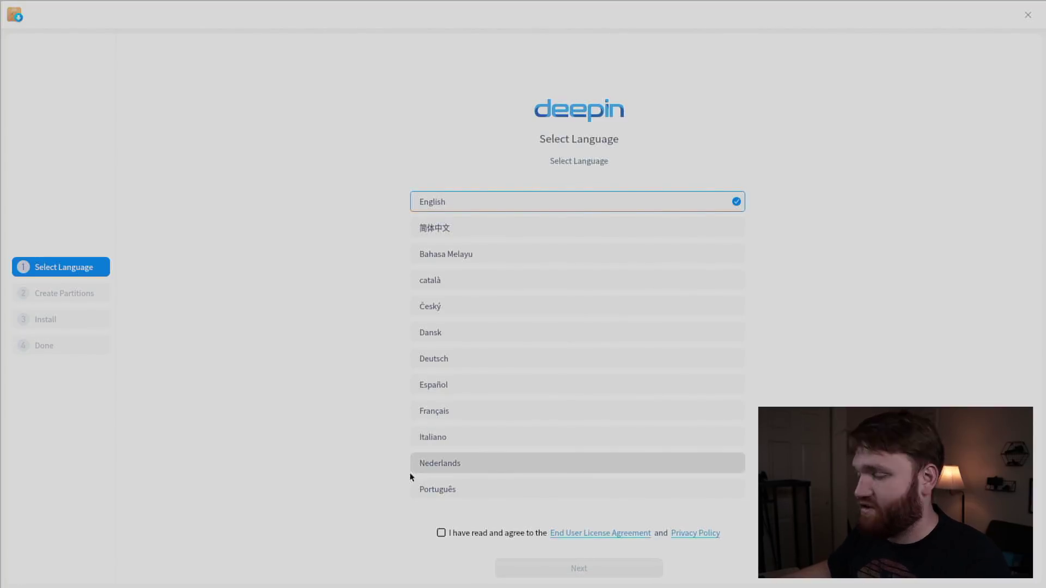
pyautogui.click(439, 534)
pyautogui.click(567, 568)
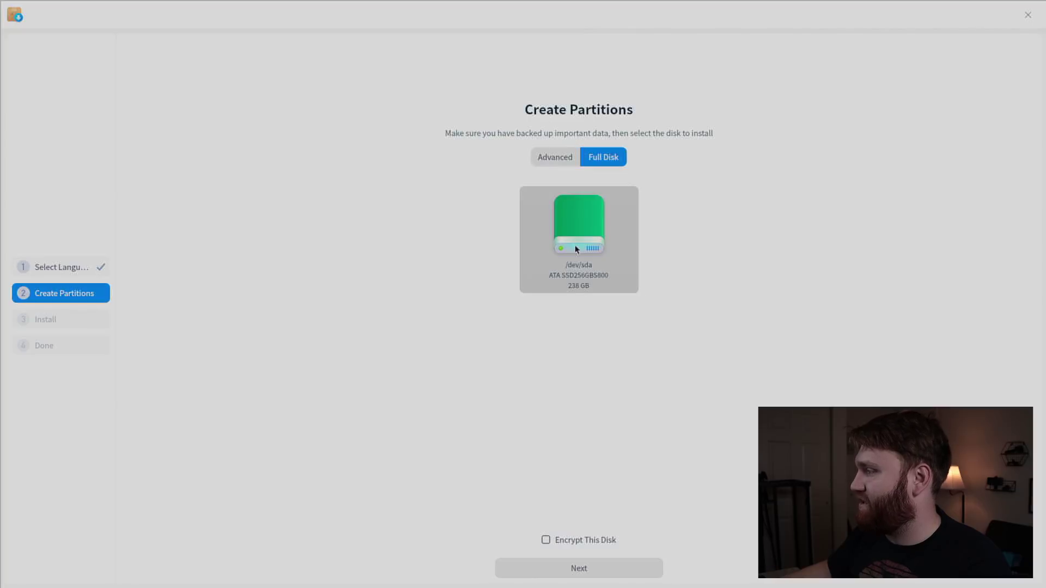
# Install the system on the full /dev/sda disk without encryption, keeping the system restore backup, and reboot.
pyautogui.click(555, 213)
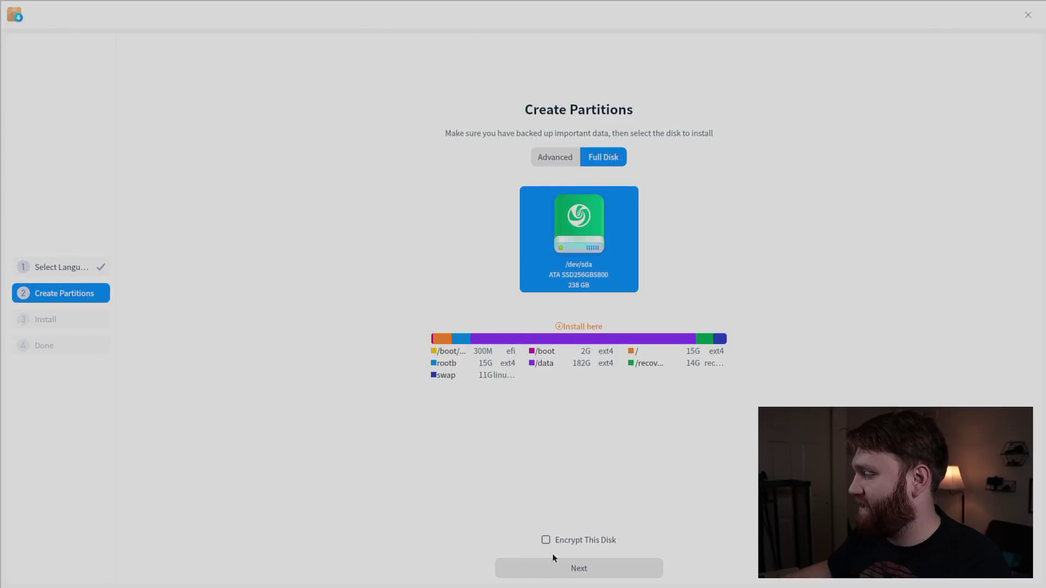
pyautogui.click(561, 570)
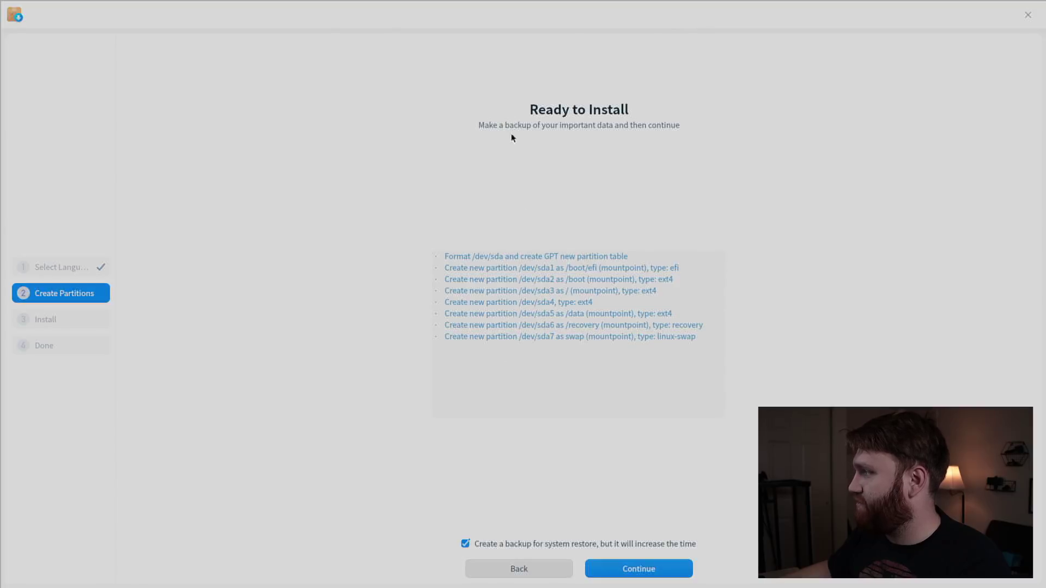
pyautogui.click(632, 570)
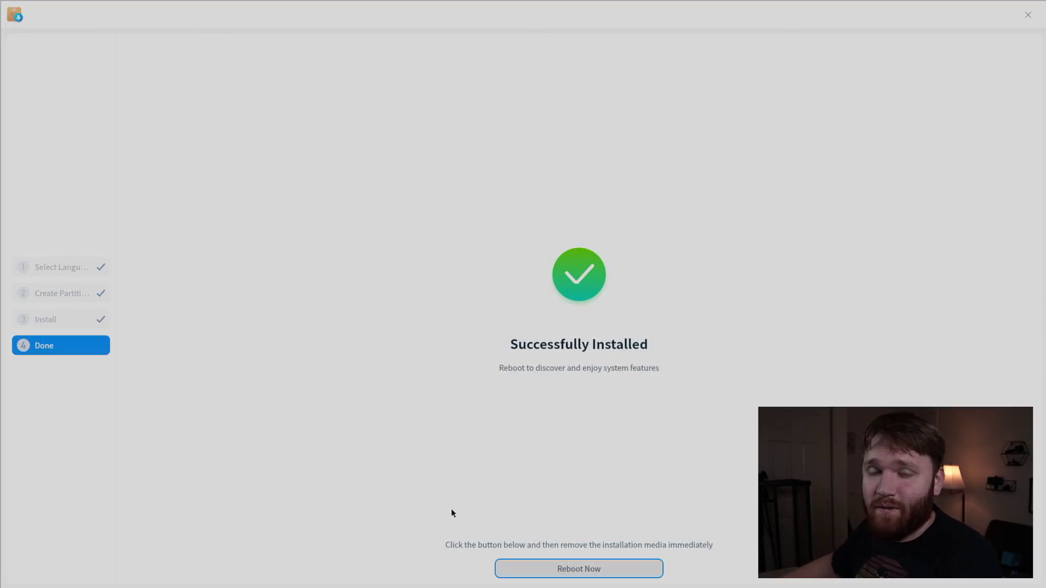
pyautogui.click(554, 572)
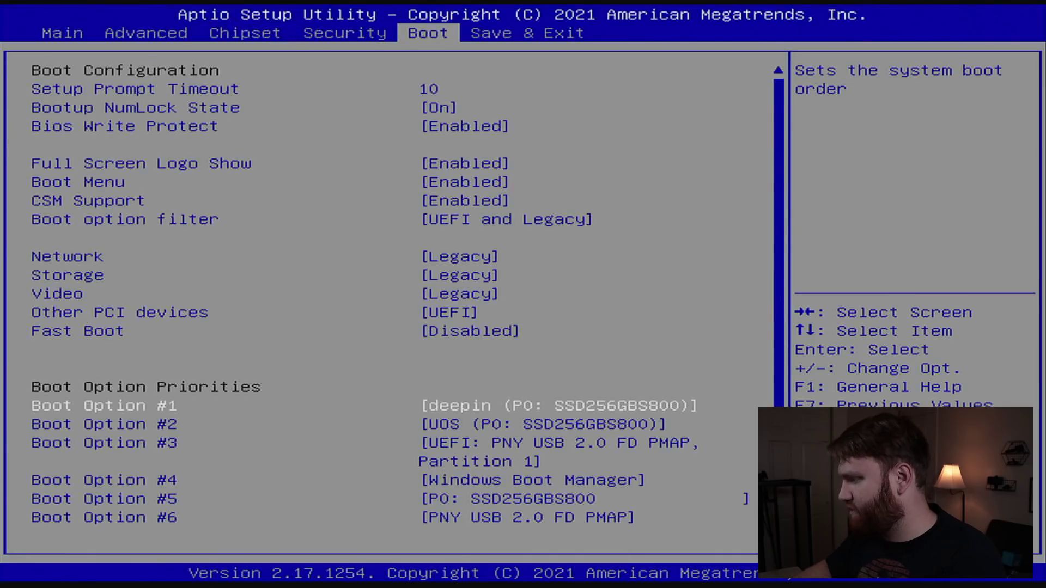
# Look through the BIOS boot option priorities, keeping deepin as Boot Option #1, and save changes and reset.
pyautogui.press('Down')
pyautogui.press('Down')
pyautogui.press('Up')
pyautogui.press('Up')
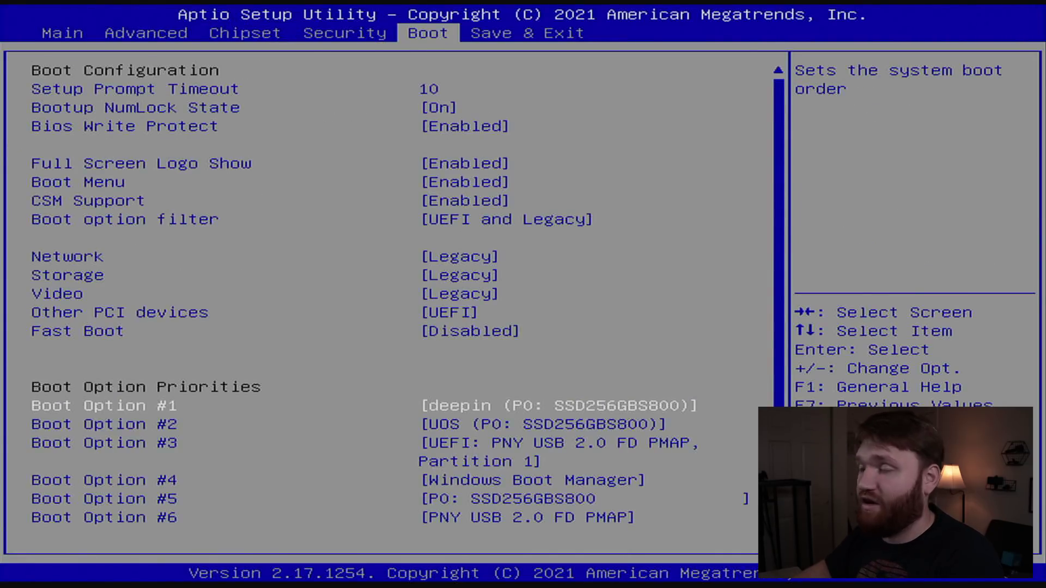
pyautogui.press('Right')
pyautogui.press('Down')
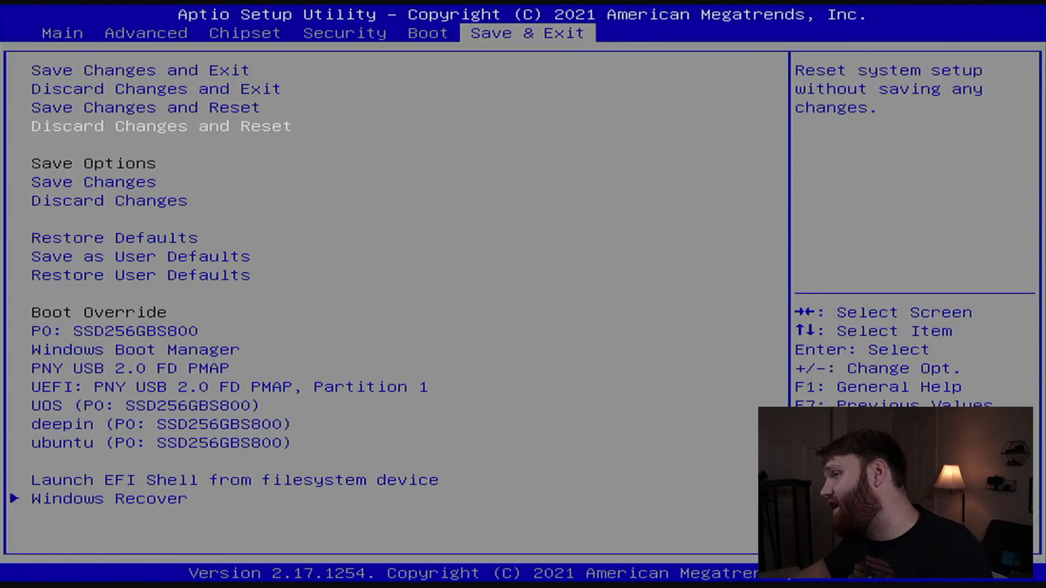
pyautogui.press('Up')
pyautogui.press('Return')
pyautogui.press('Return')
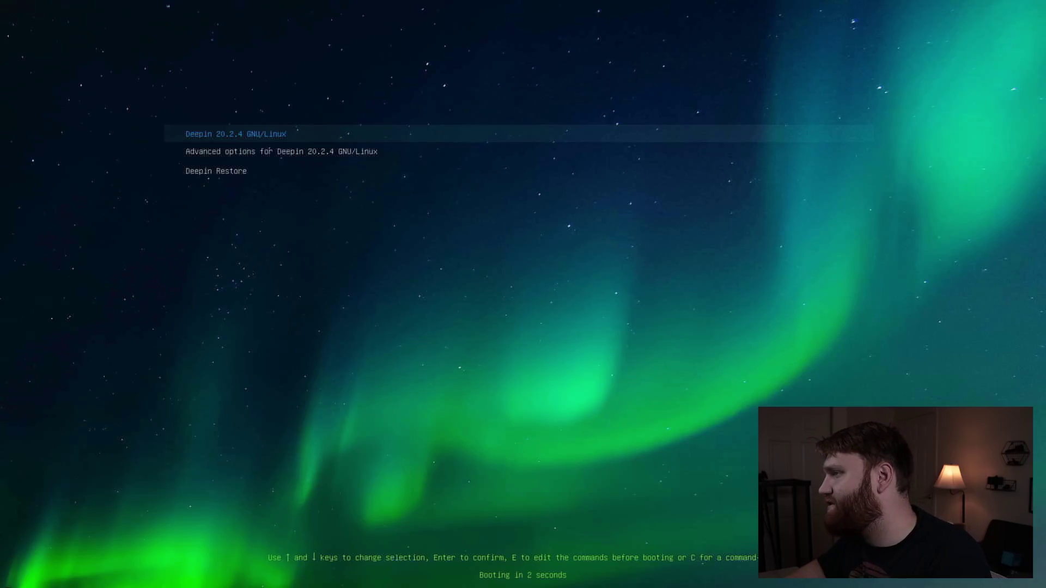
# Boot the Deepin 20.2.4 GNU/Linux entry from the boot menu.
pyautogui.press('Down')
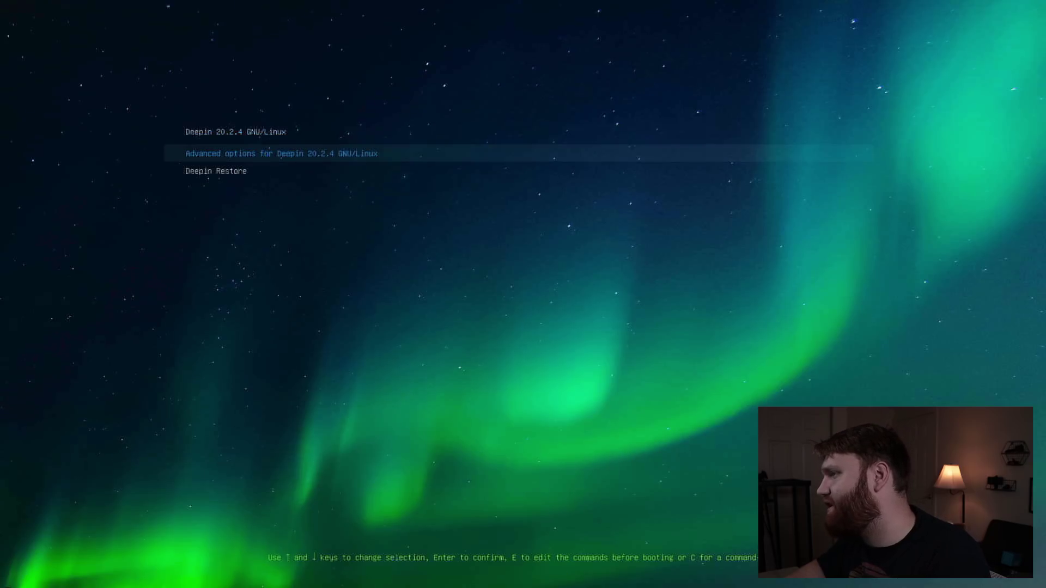
pyautogui.press('Up')
pyautogui.press('Return')
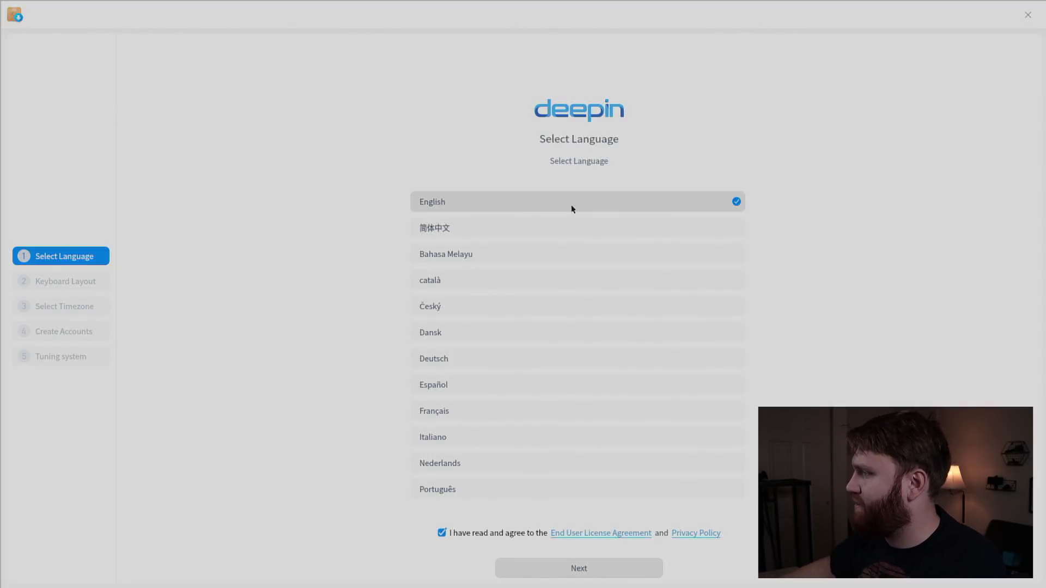
# Keep English with the English (US) keyboard layout and set the timezone to Los_Angeles.
pyautogui.click(555, 570)
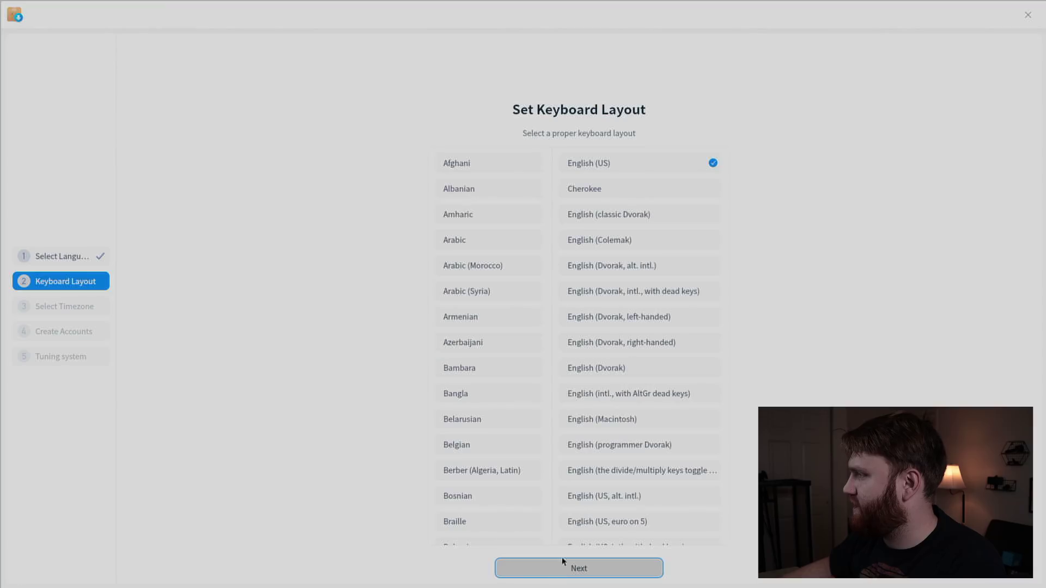
pyautogui.click(567, 569)
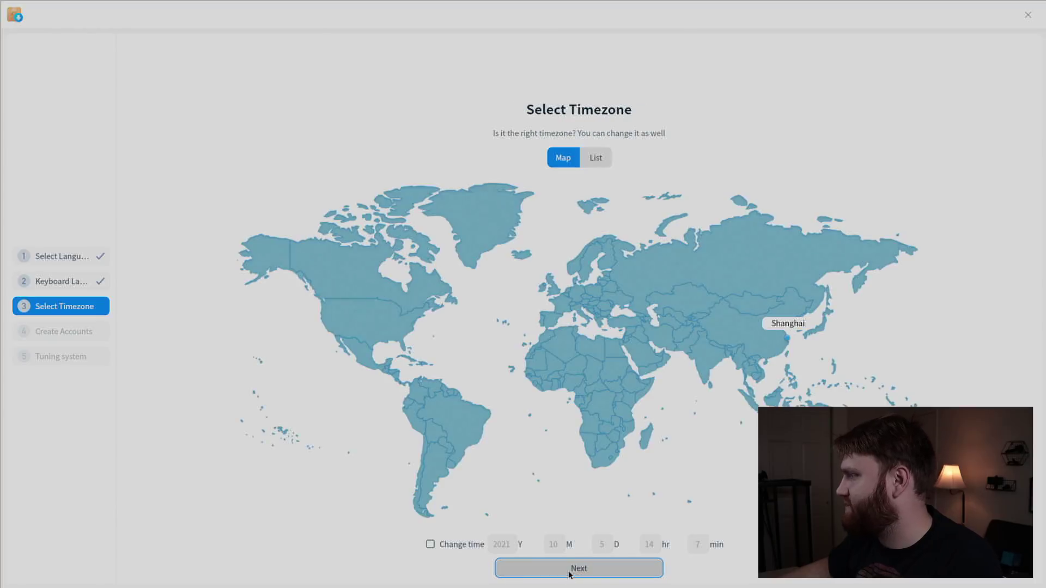
pyautogui.click(324, 322)
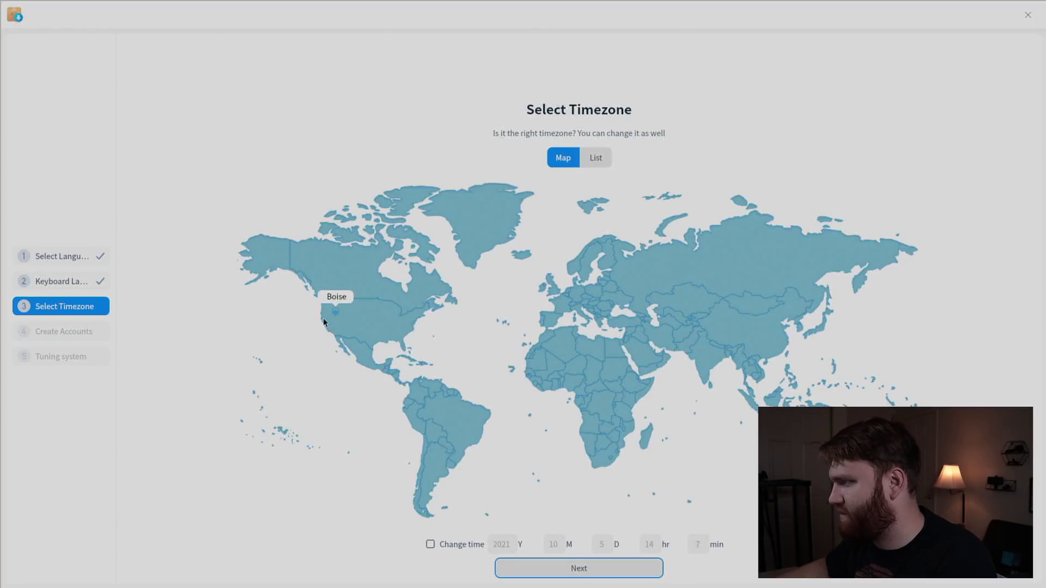
pyautogui.click(324, 329)
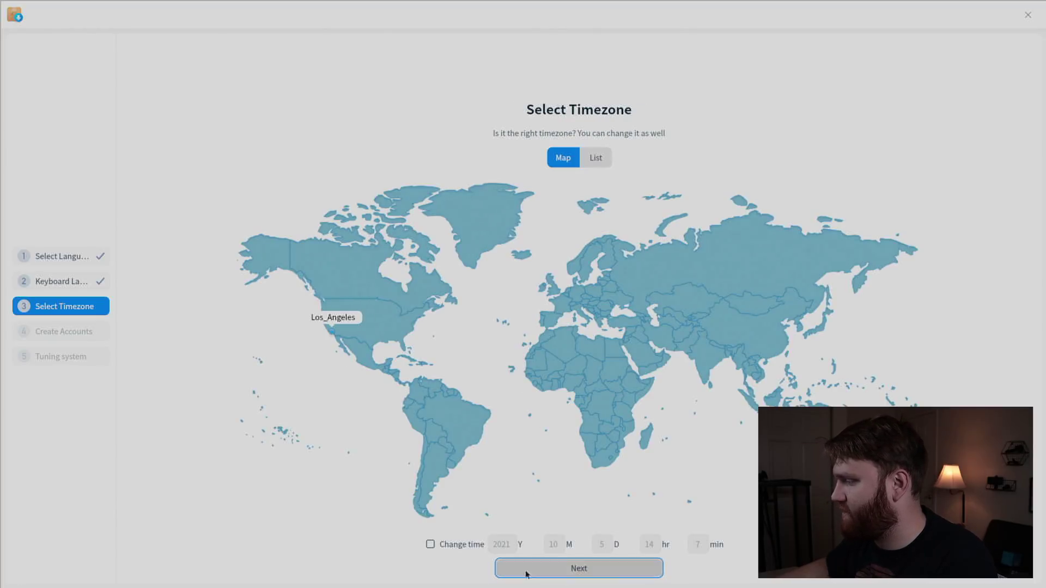
pyautogui.click(565, 570)
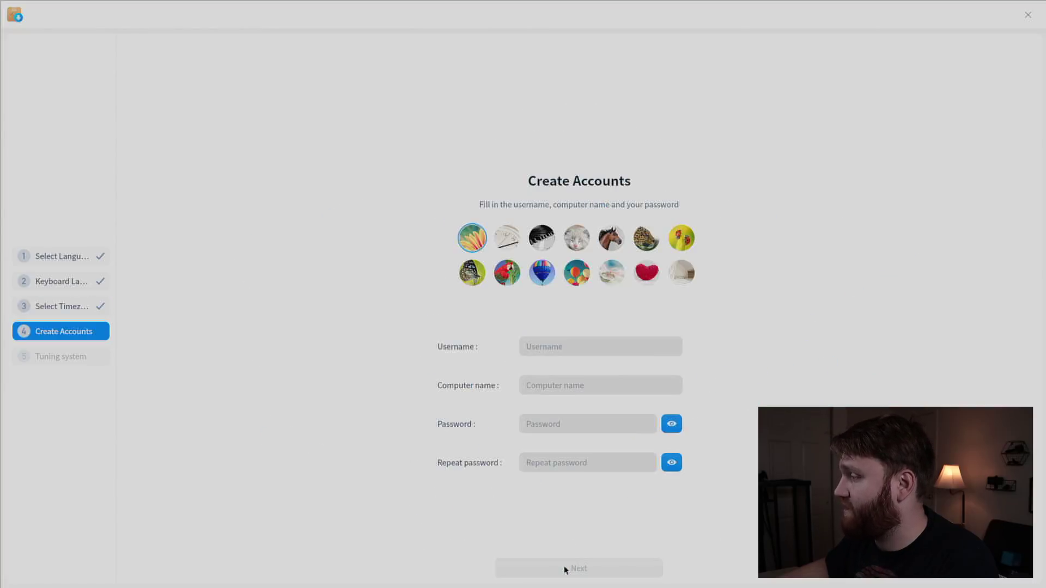
# Create the account with the user's first name as username, deepin as the computer name, and the account password entered twice.
pyautogui.click(559, 349)
pyautogui.write('Bran')
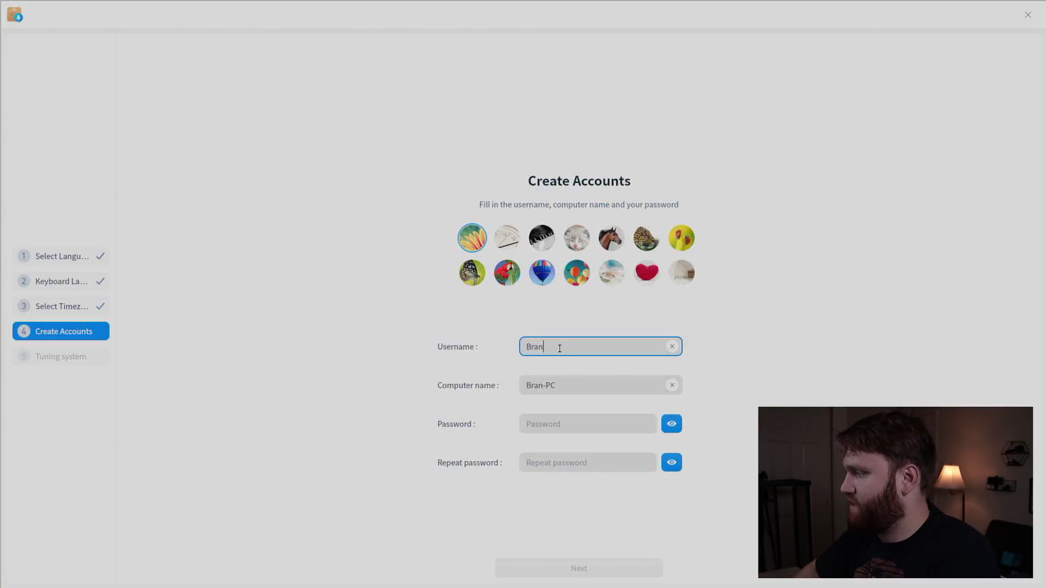
pyautogui.write('don')
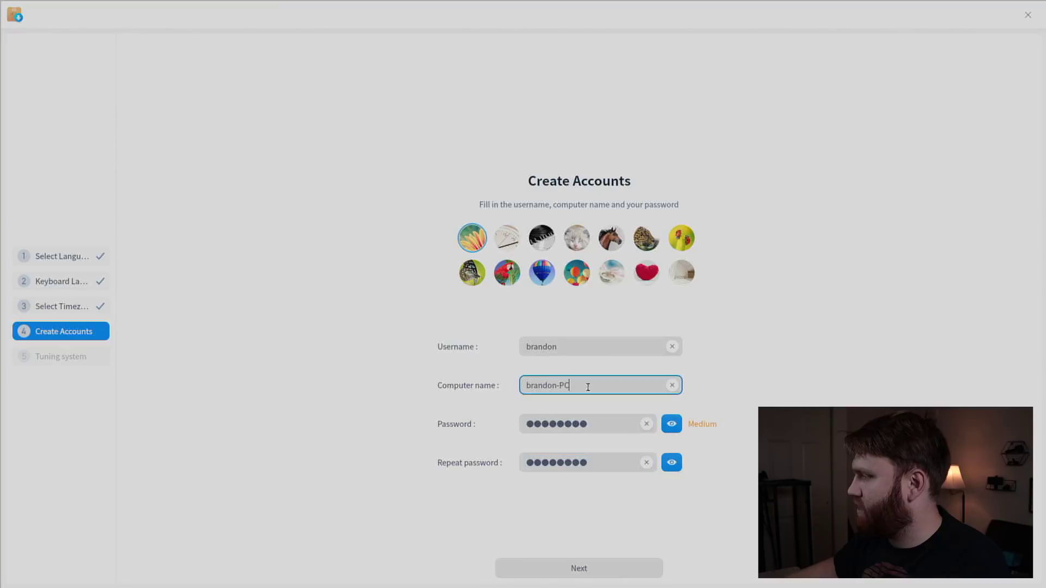
pyautogui.moveTo(586, 385); pyautogui.dragTo(478, 392)
pyautogui.write('d')
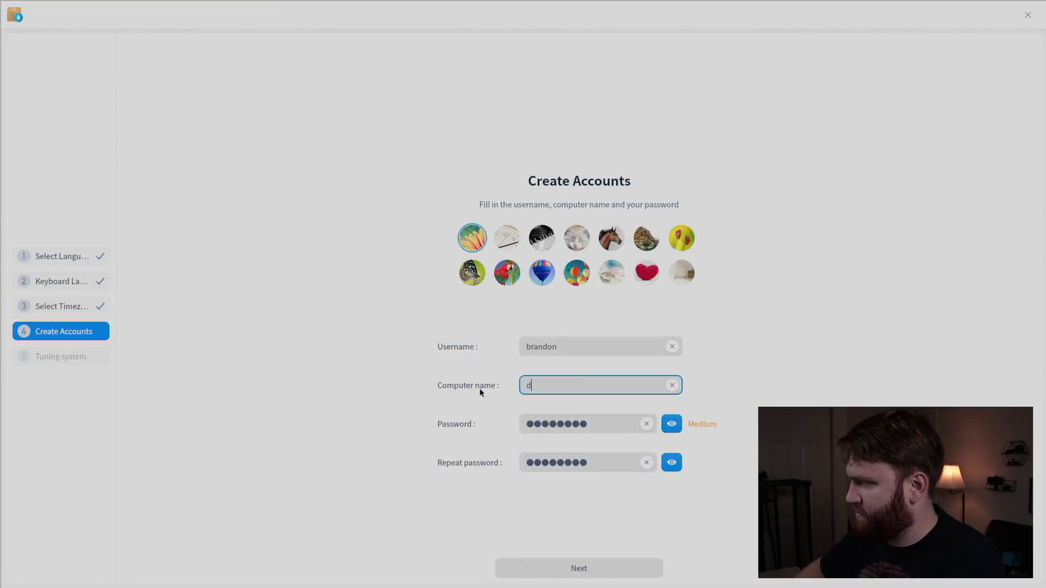
pyautogui.write('eepin')
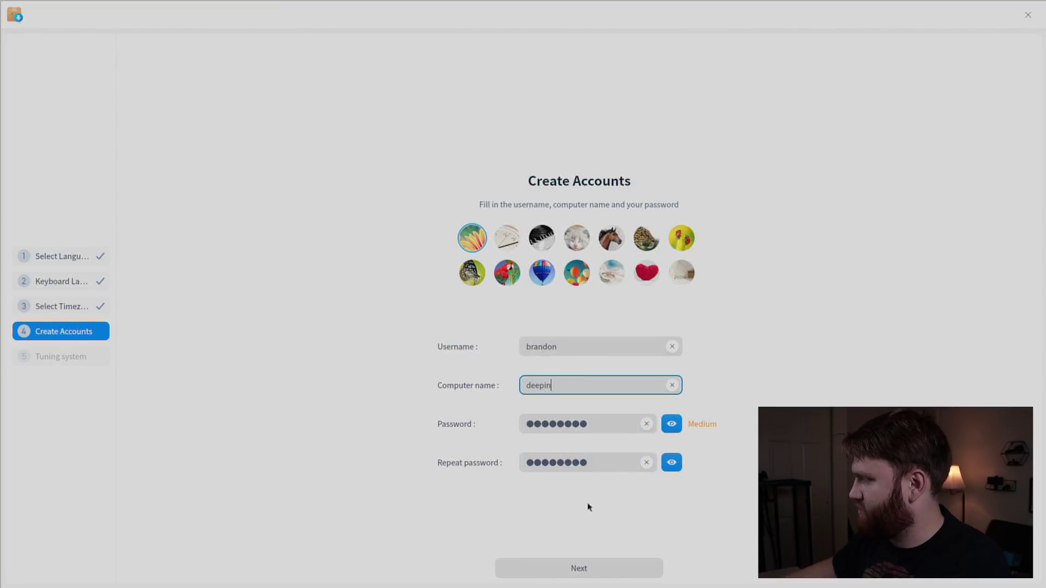
pyautogui.click(642, 506)
pyautogui.click(592, 574)
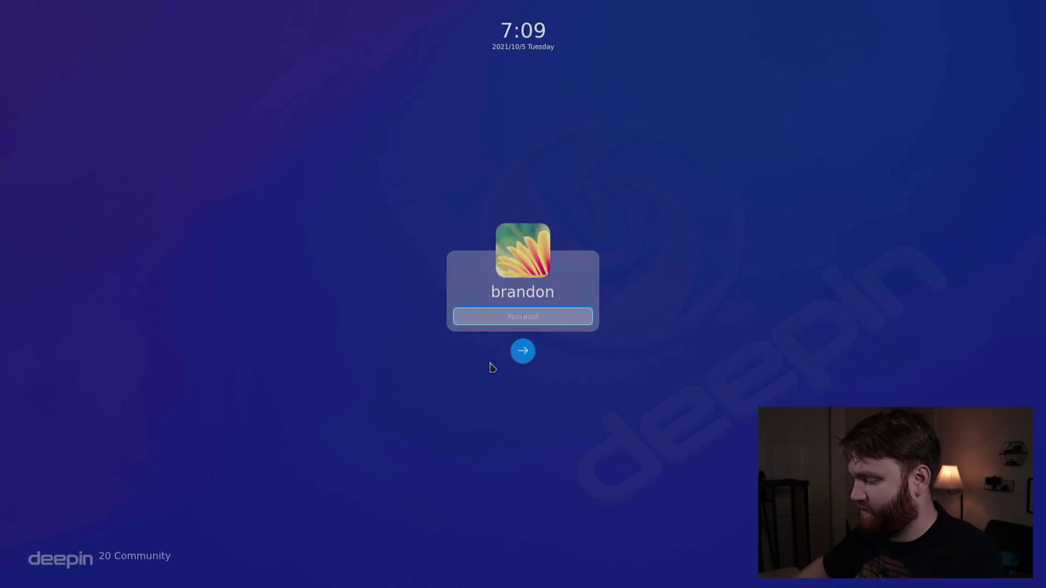
# Log in with the account password, play the introduction video and continue to the desktop mode choice.
pyautogui.write('********')
pyautogui.press('Return')
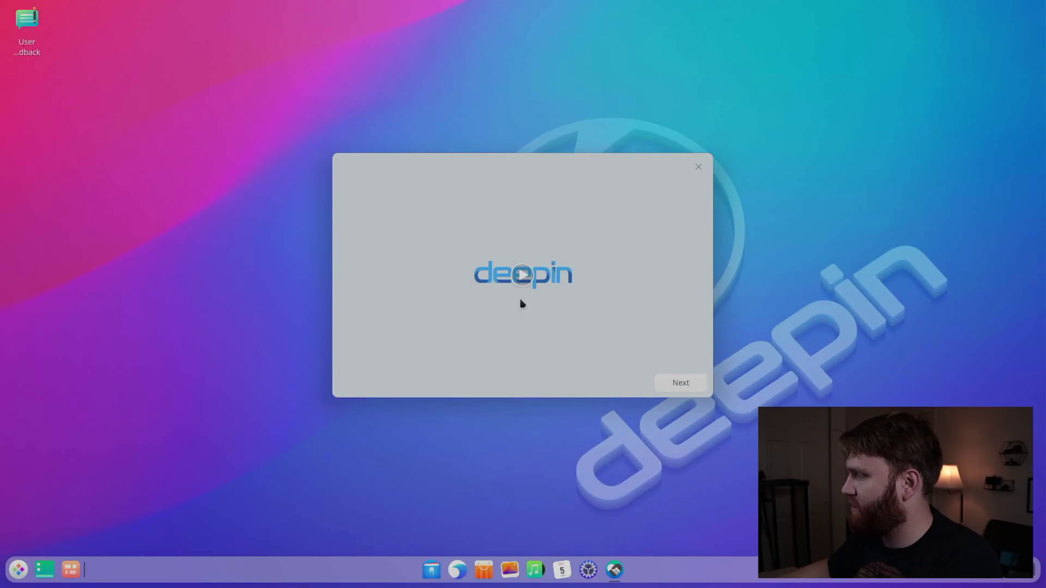
pyautogui.click(522, 278)
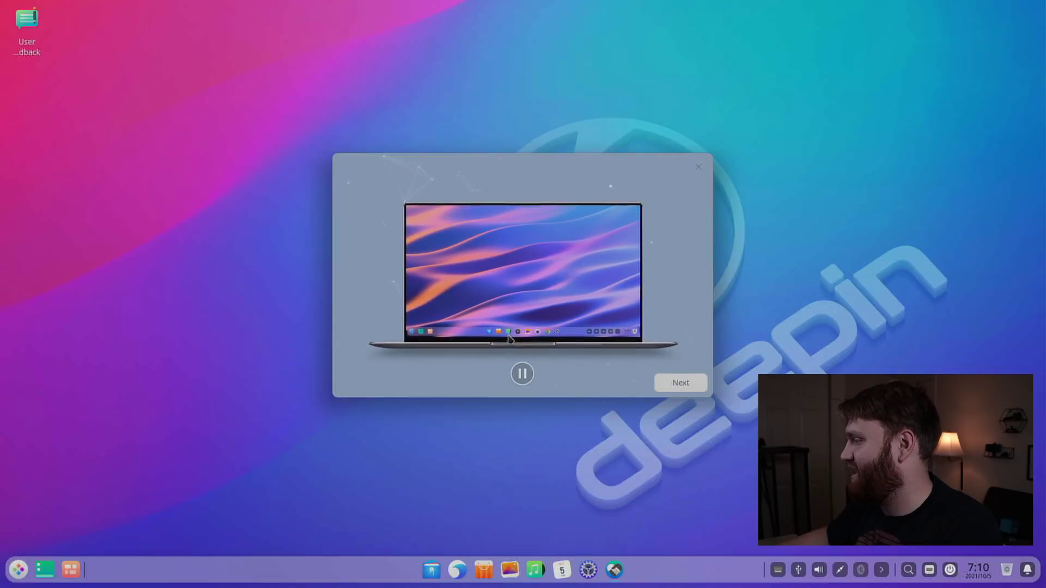
pyautogui.click(683, 384)
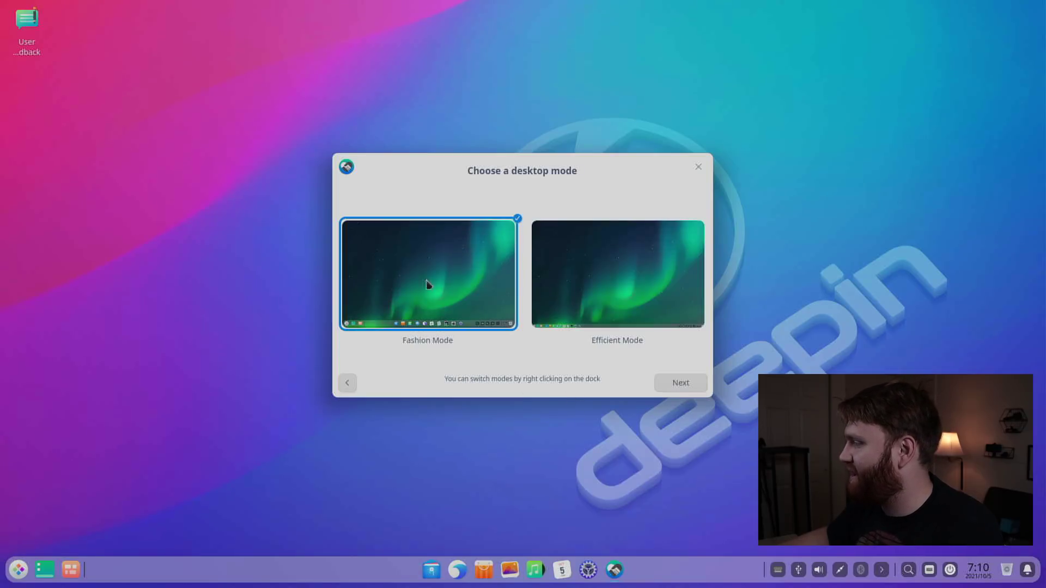
# Compare the Efficient and Fashion desktop modes, opening the launcher in each, and continue with Fashion Mode.
pyautogui.click(650, 301)
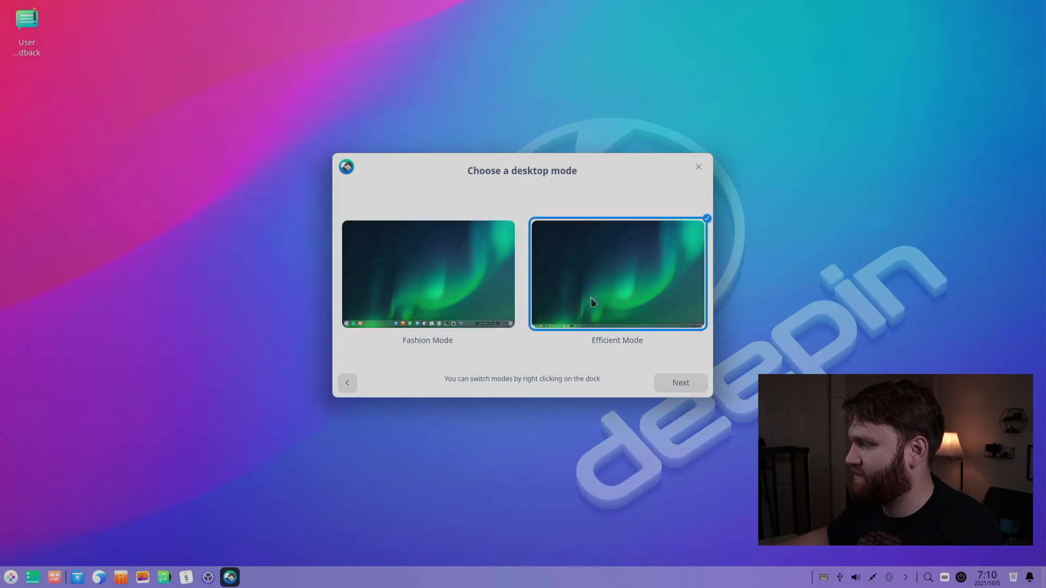
pyautogui.click(441, 290)
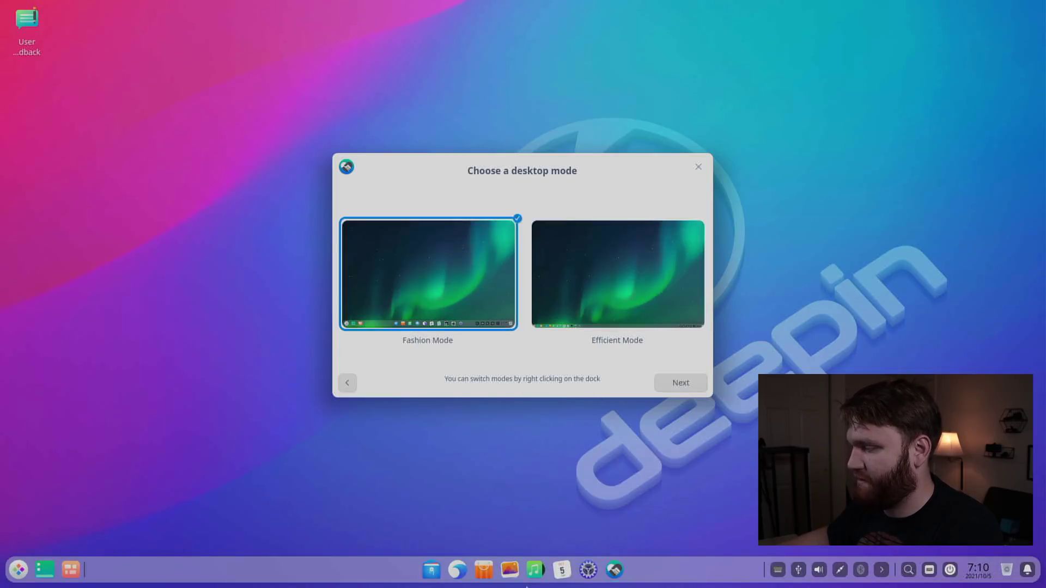
pyautogui.click(618, 260)
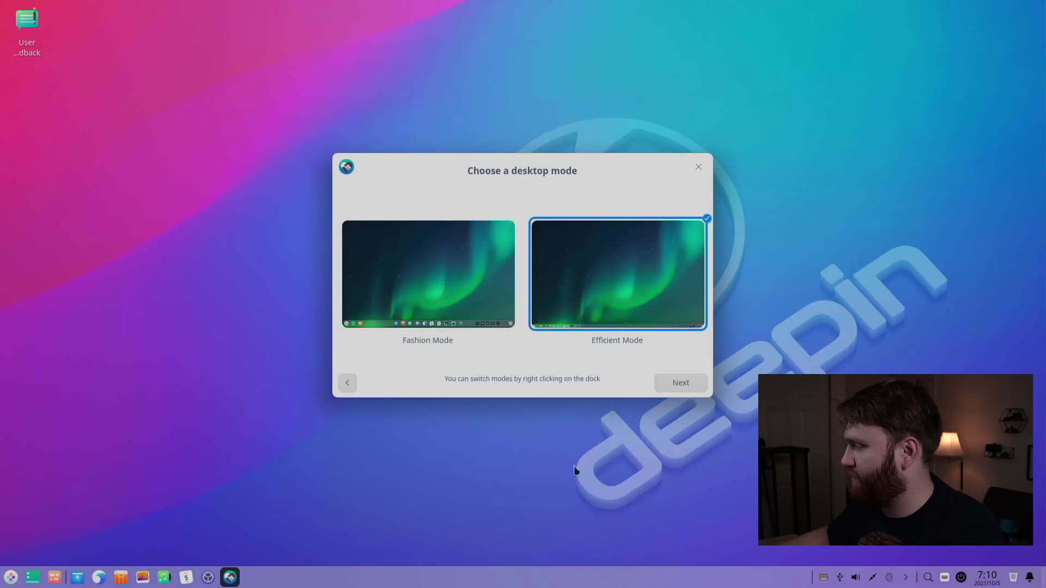
pyautogui.click(10, 579)
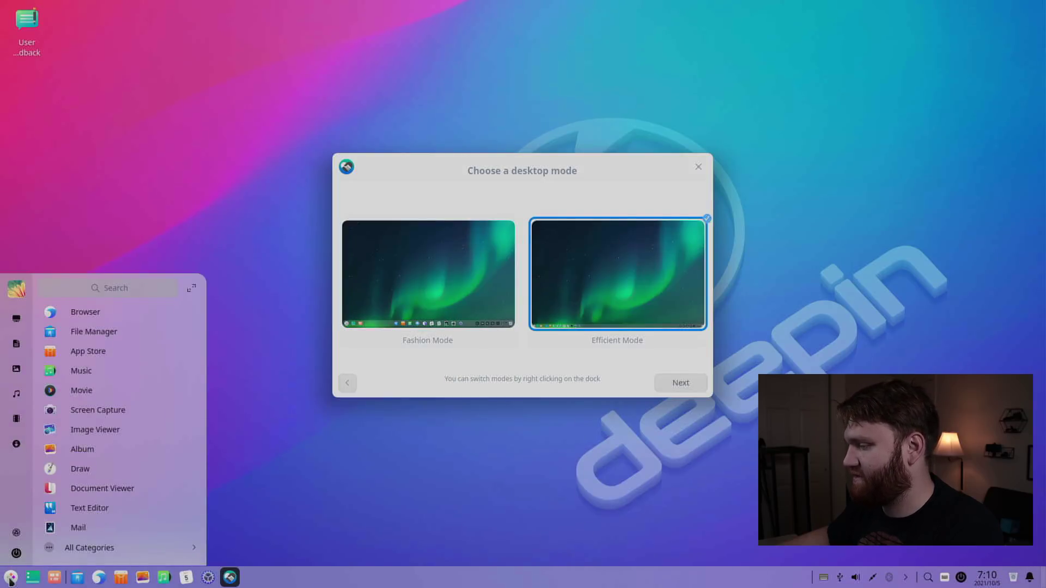
pyautogui.click(416, 291)
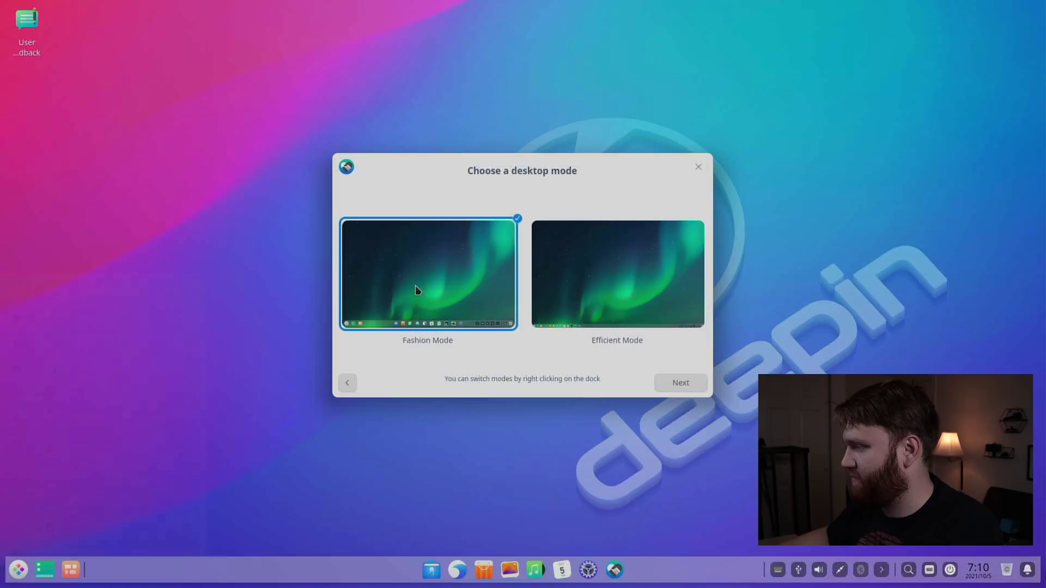
pyautogui.click(15, 579)
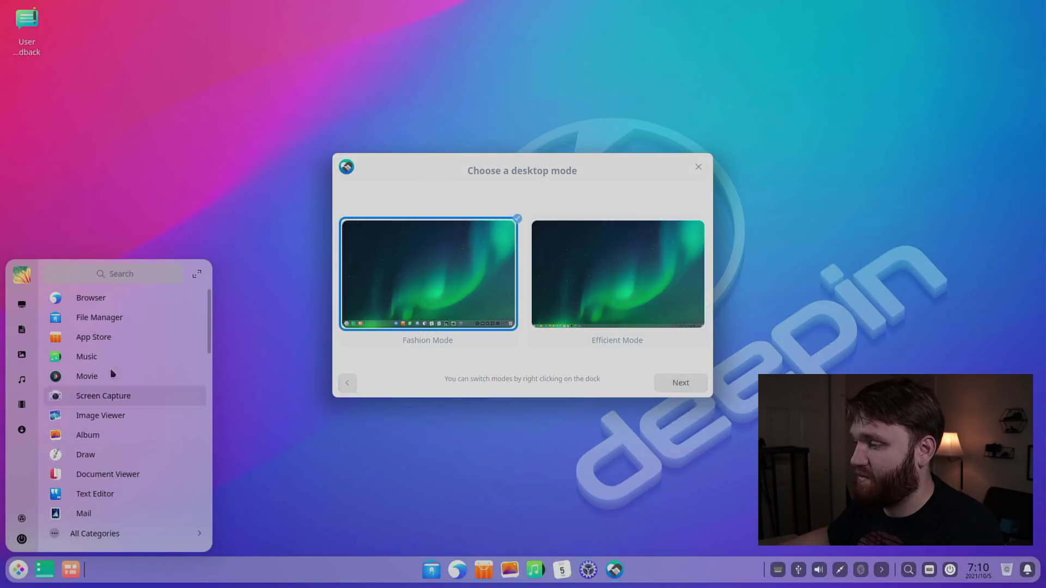
pyautogui.click(606, 203)
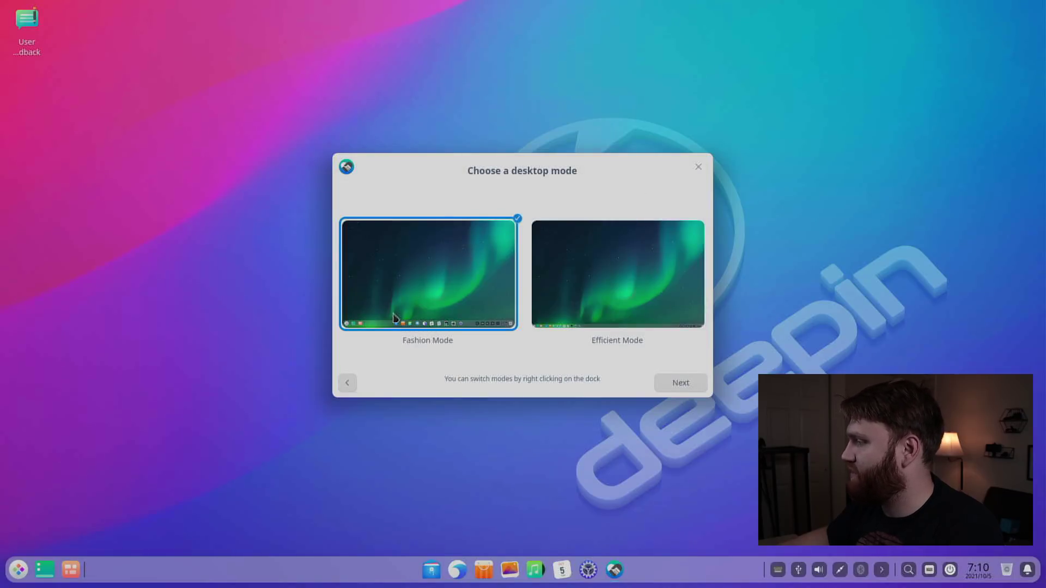
pyautogui.click(685, 388)
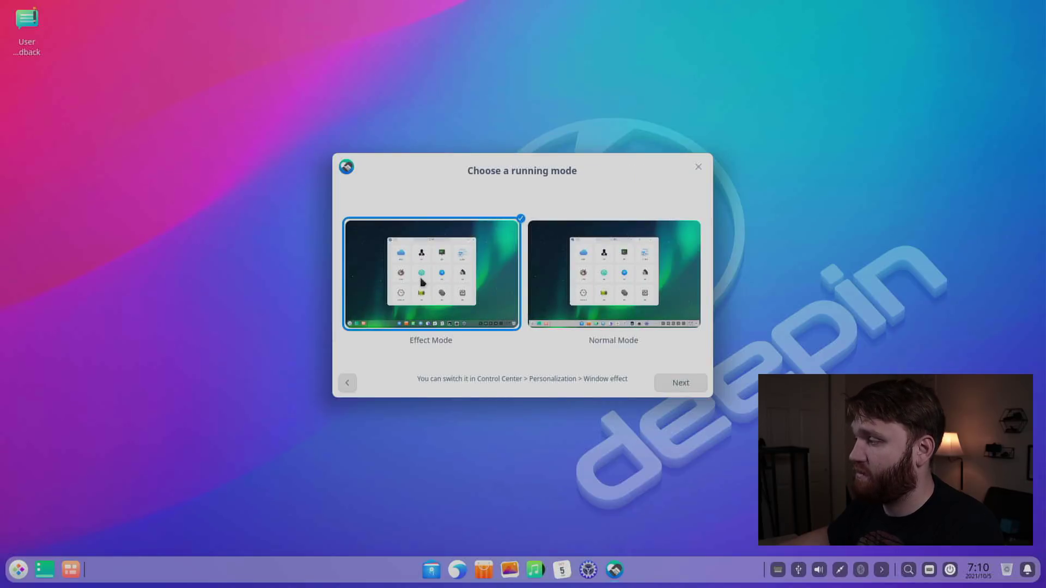
# Compare the Effect and Normal running modes, continue with Effect Mode, and finish the welcome setup with the bloom icon theme.
pyautogui.click(575, 288)
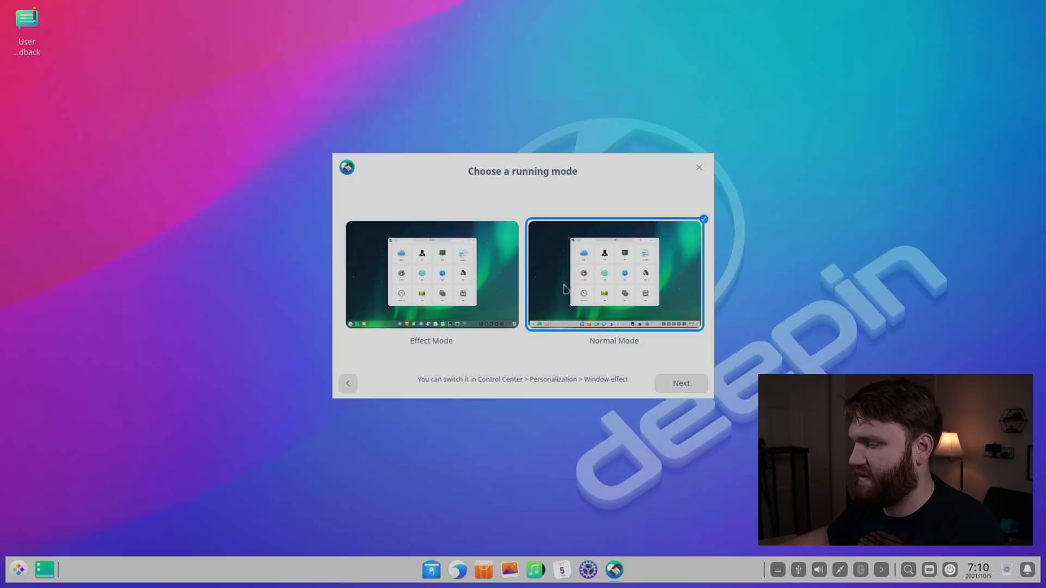
pyautogui.click(393, 286)
pyautogui.click(578, 283)
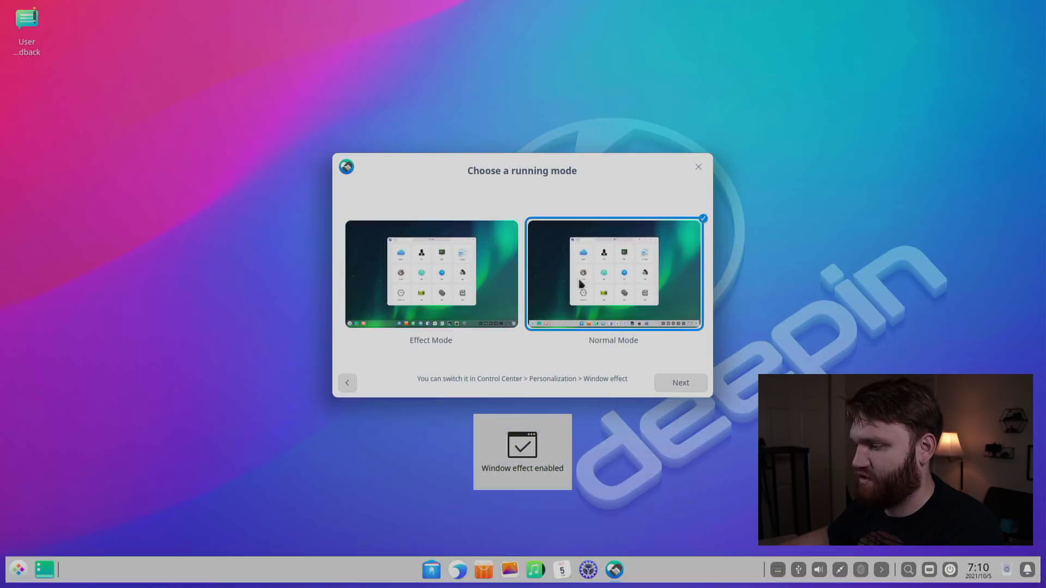
pyautogui.click(411, 288)
pyautogui.click(590, 277)
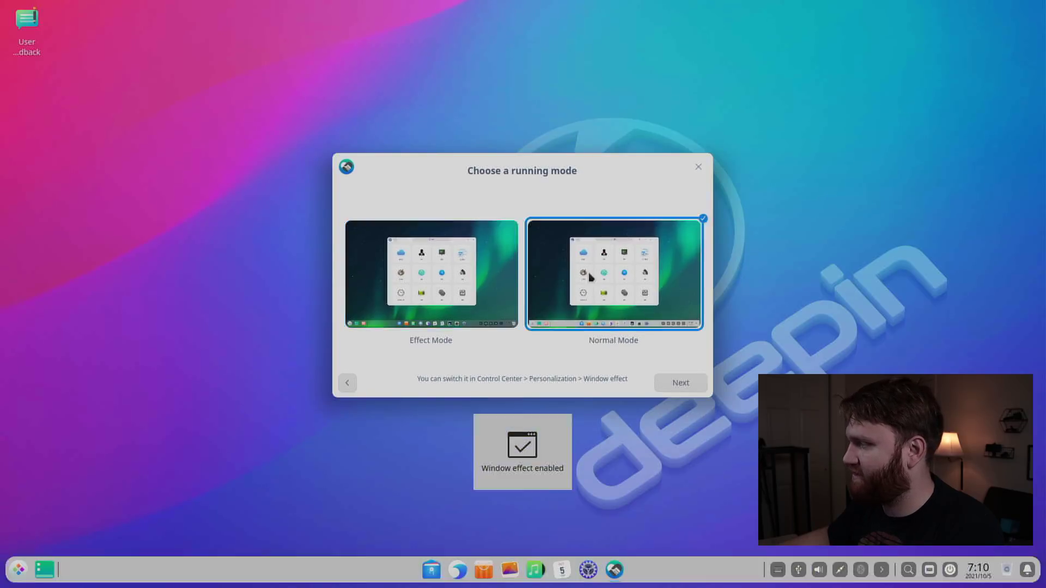
pyautogui.click(680, 384)
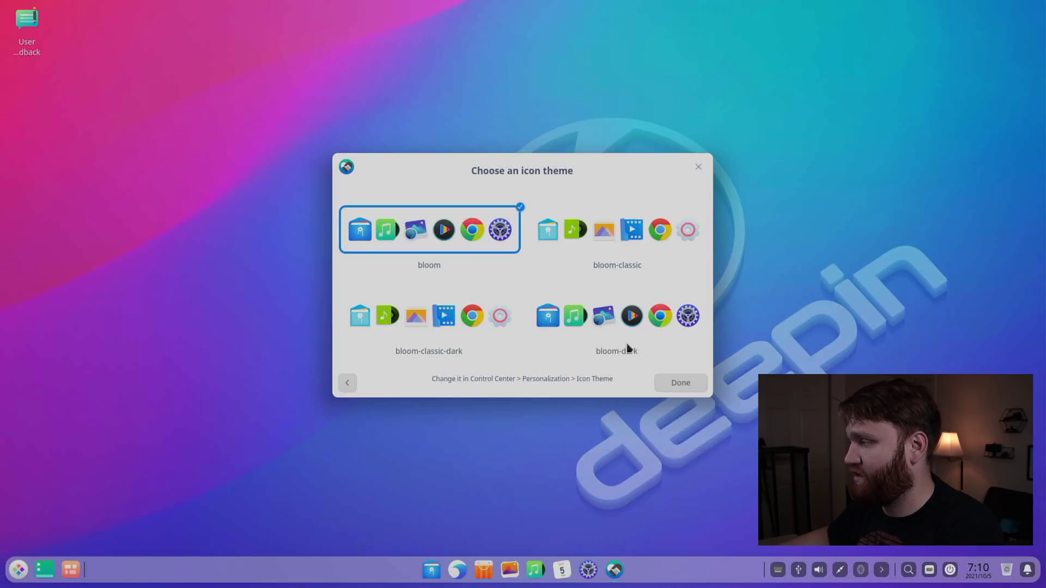
pyautogui.click(679, 383)
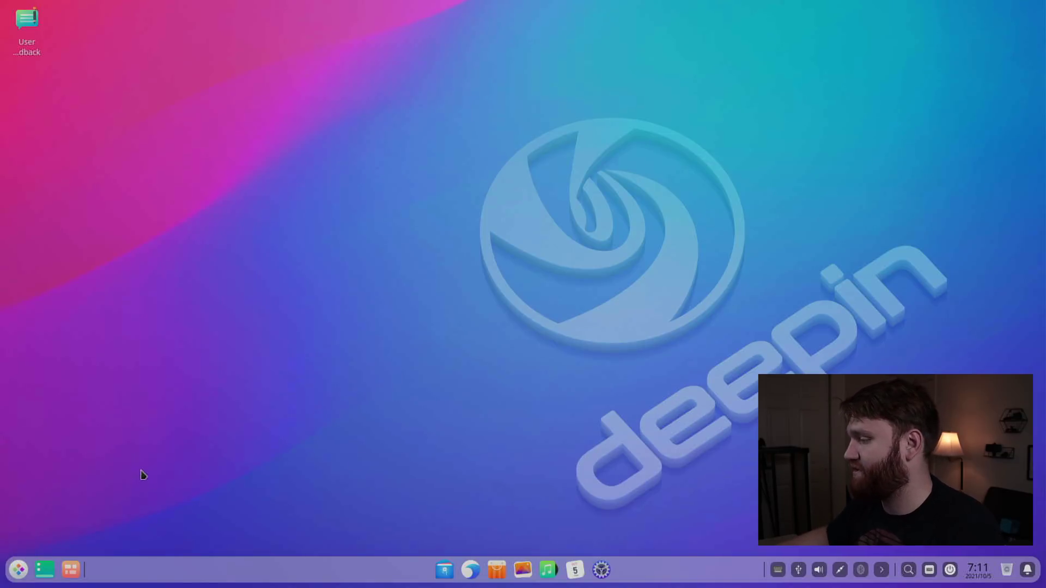
# Look through the launcher's application list, open the Control Center settings from it and move the settings window away from the desktop's centre.
pyautogui.click(17, 568)
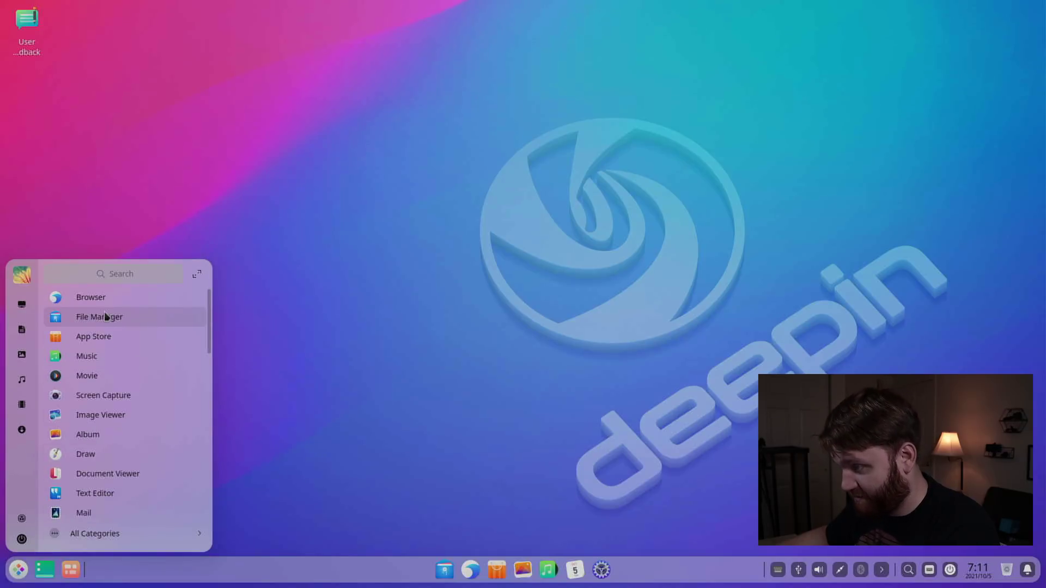
pyautogui.scroll(-10, 126, 305)
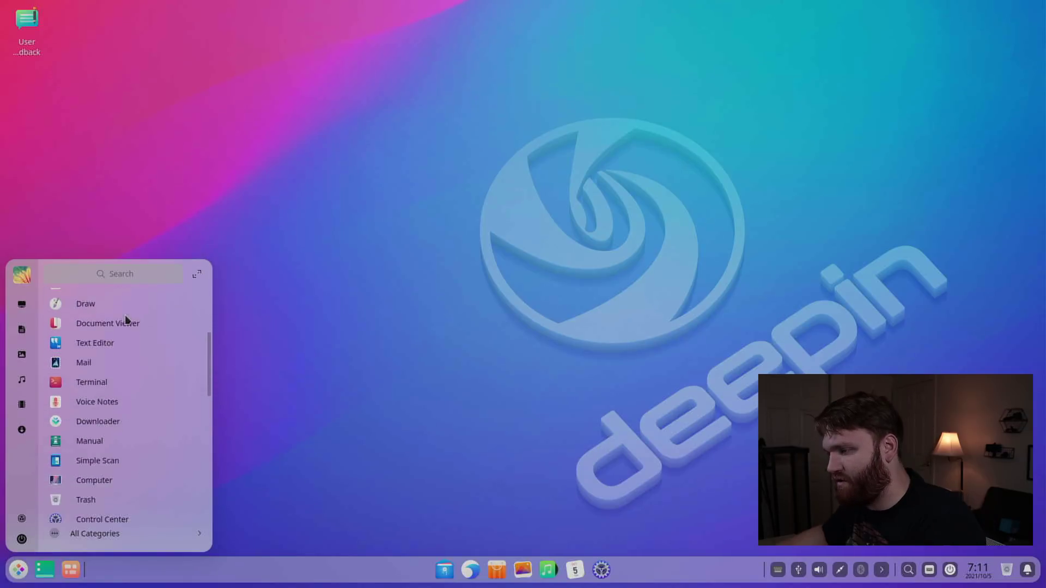
pyautogui.scroll(-3, 126, 315)
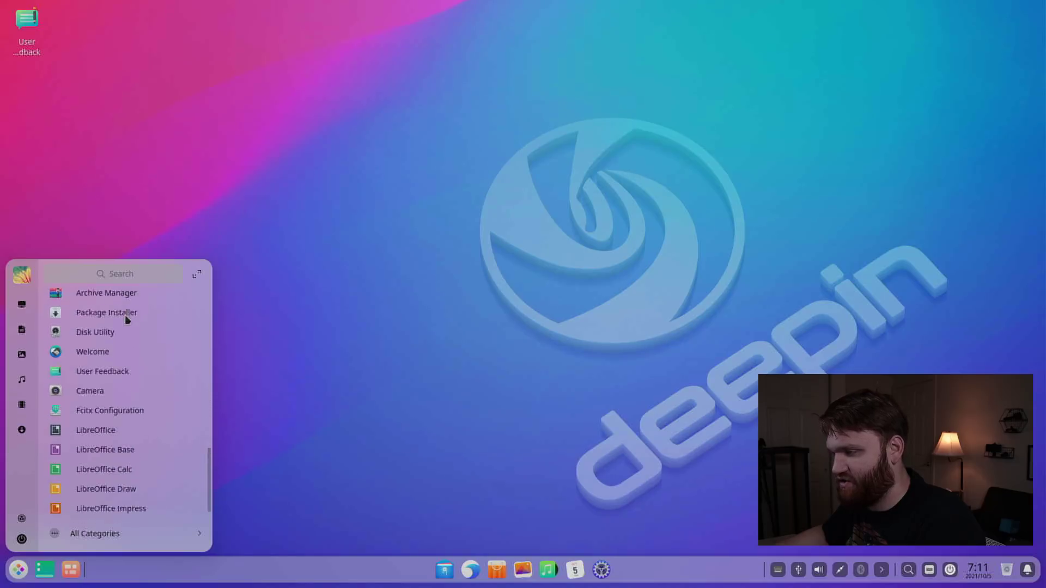
pyautogui.scroll(8, 126, 315)
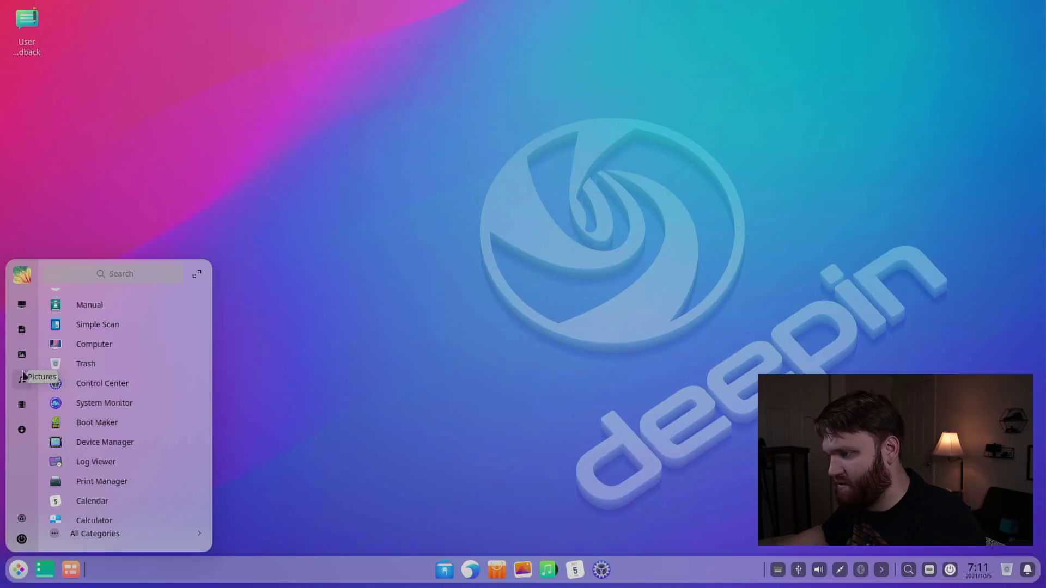
pyautogui.click(21, 518)
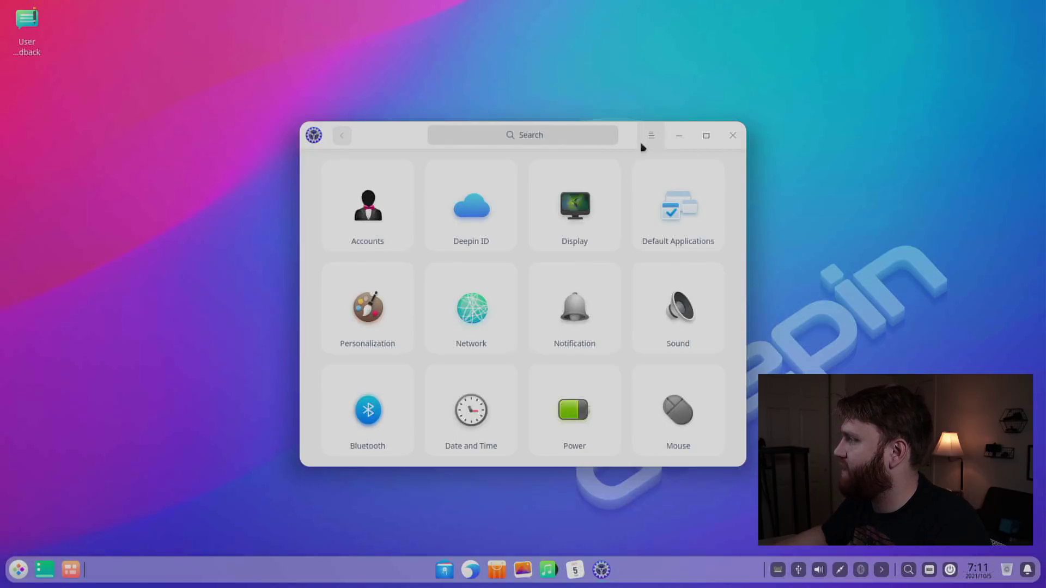
pyautogui.moveTo(633, 136); pyautogui.dragTo(437, 63)
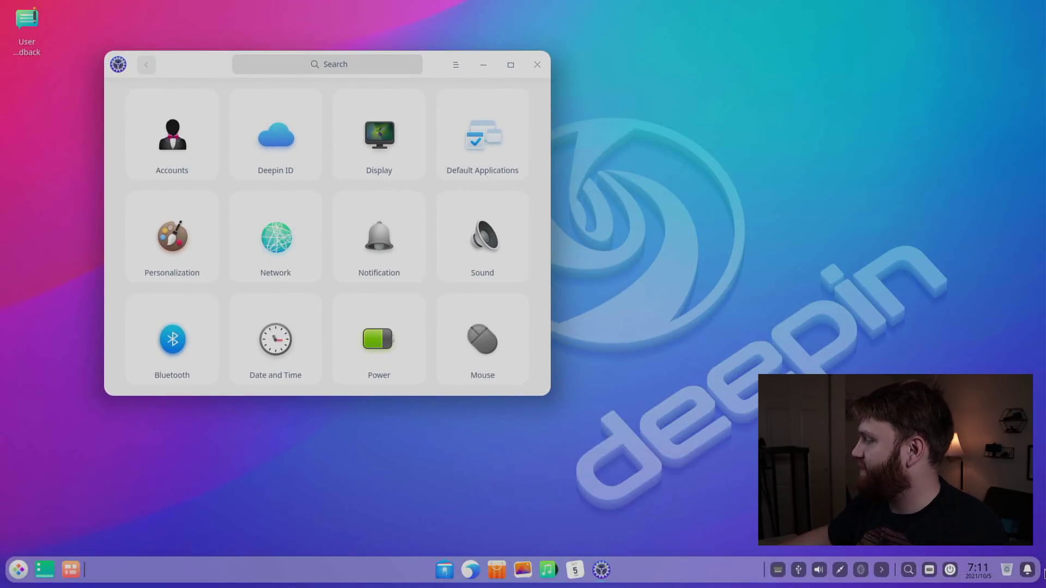
# Inspect the sound device, network and Bluetooth pop-ups of the system tray, and collapse the tray icons.
pyautogui.click(819, 570)
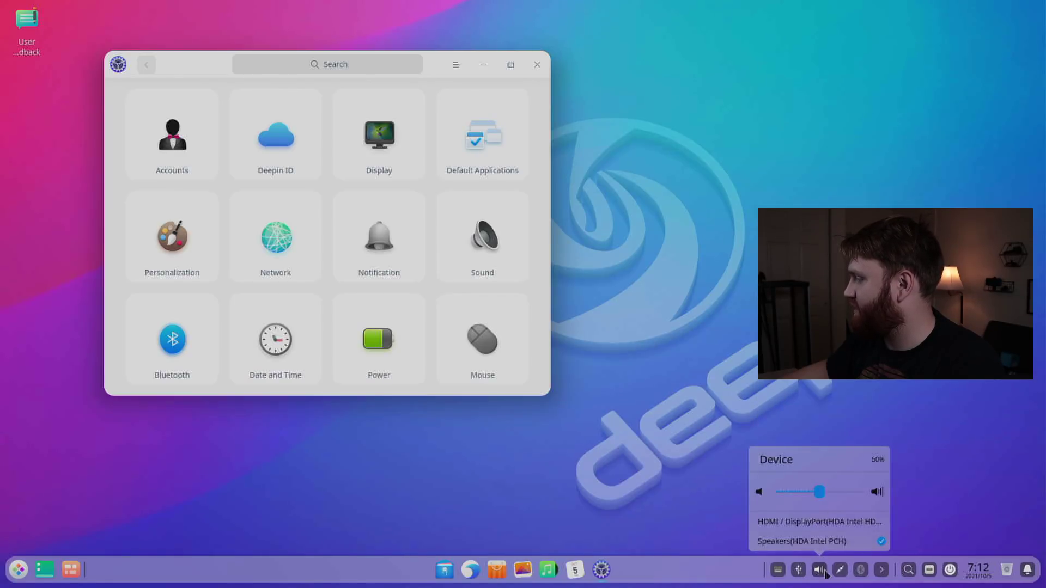
pyautogui.click(840, 570)
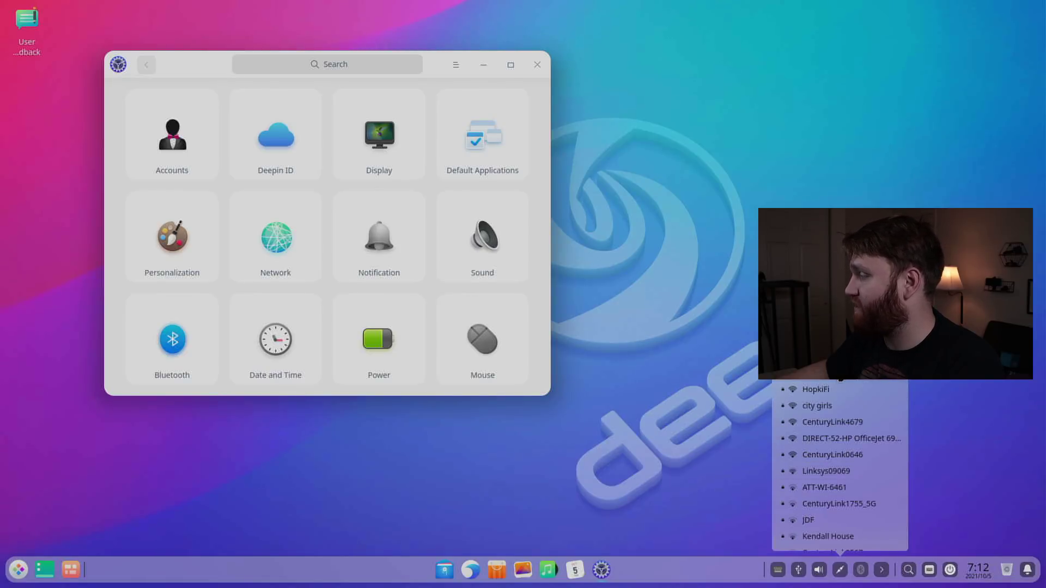
pyautogui.click(861, 570)
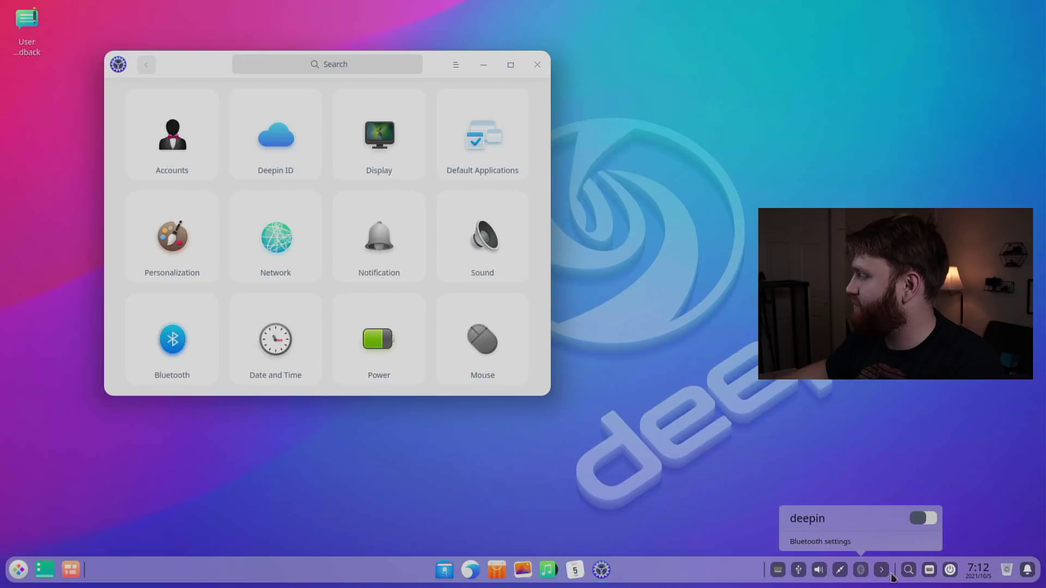
pyautogui.click(882, 572)
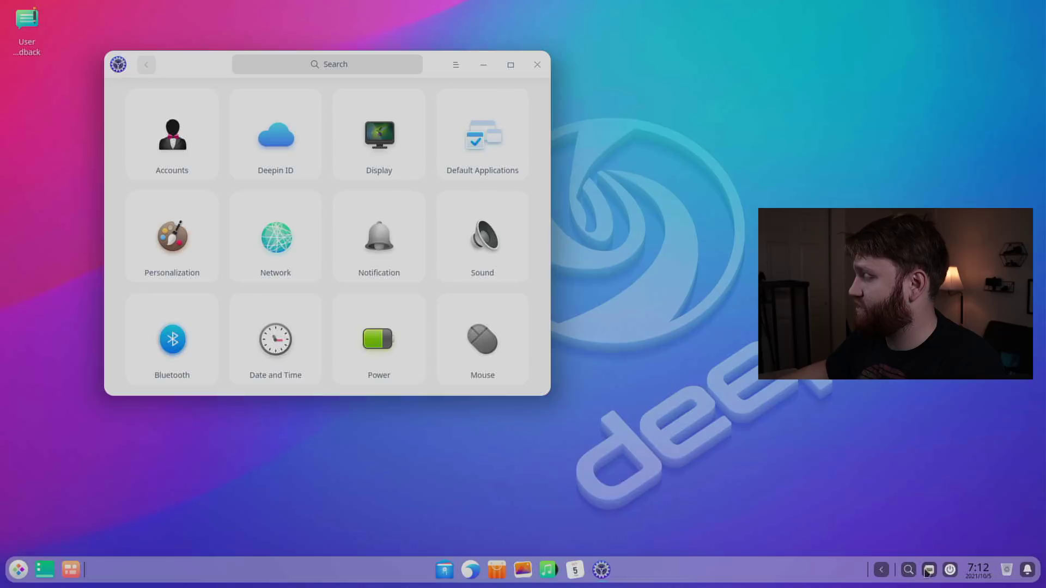
# Search the whole system for "file" and clear the search text.
pyautogui.click(908, 572)
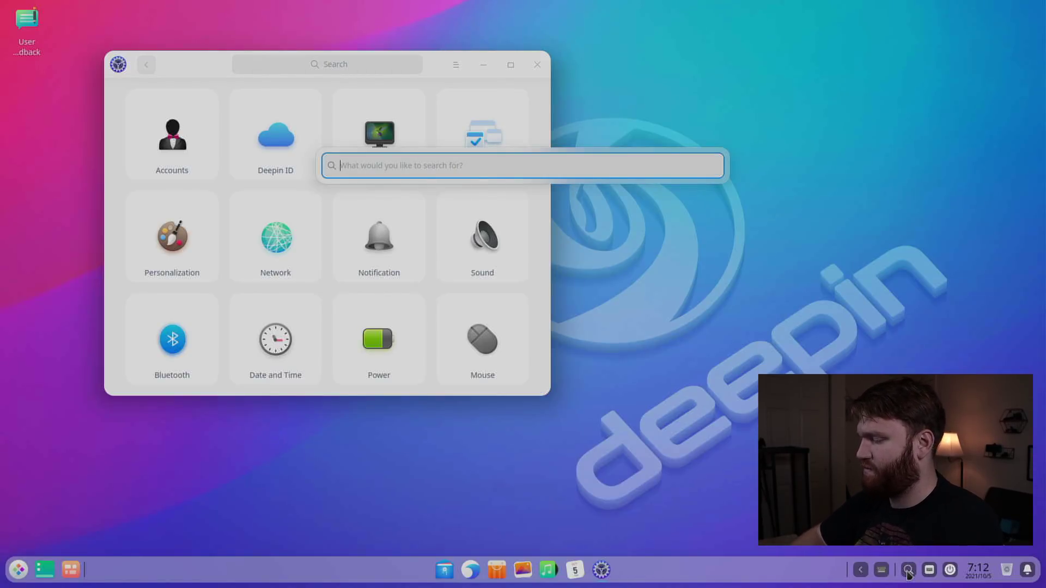
pyautogui.write('file')
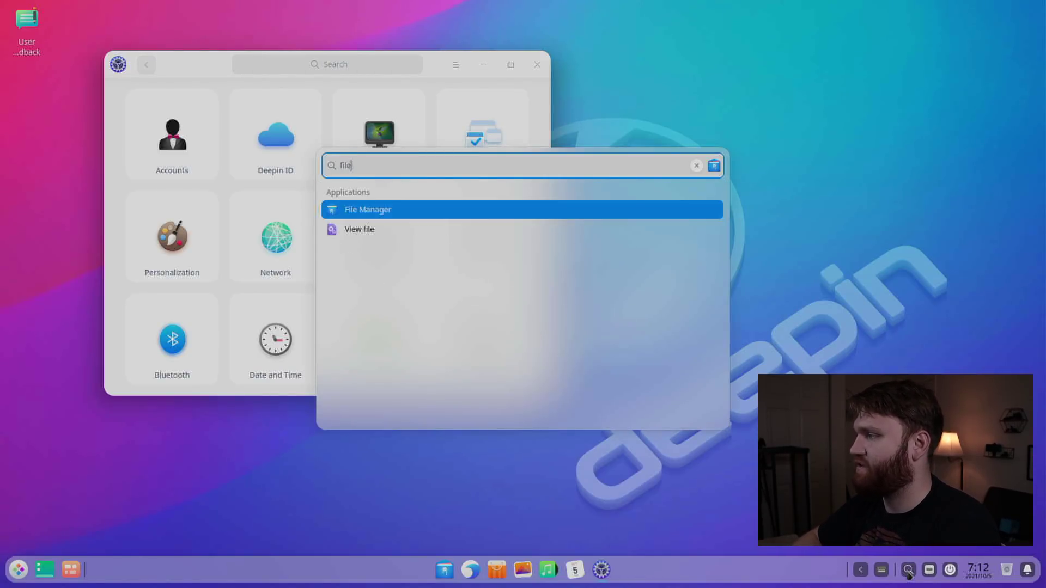
pyautogui.press('BackSpace')
pyautogui.press('BackSpace')
pyautogui.press('BackSpace')
pyautogui.press('BackSpace')
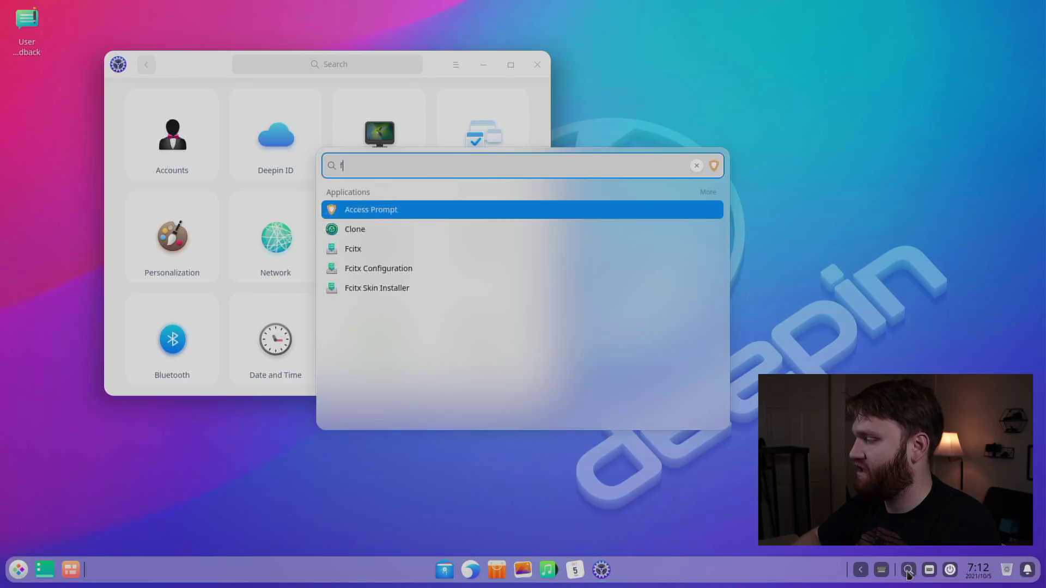
# Search for "down", open the Downloads folder from the results and close its window.
pyautogui.write('down')
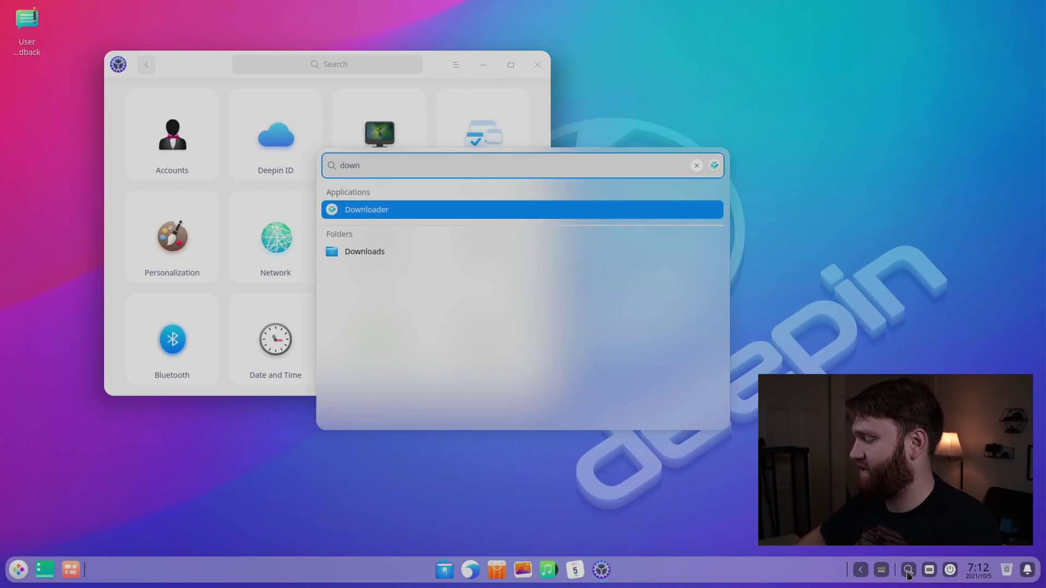
pyautogui.press('Down')
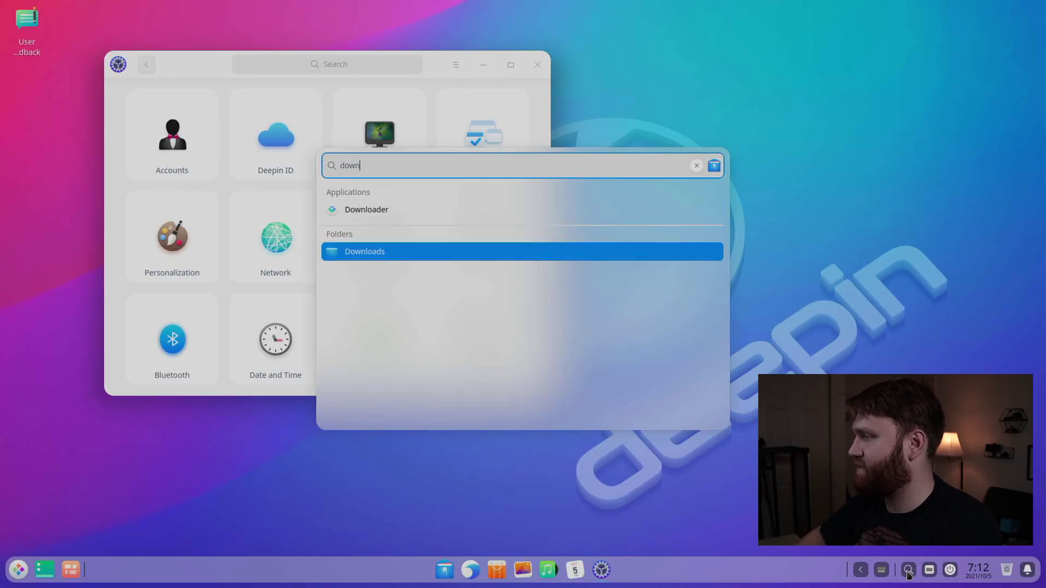
pyautogui.press('Return')
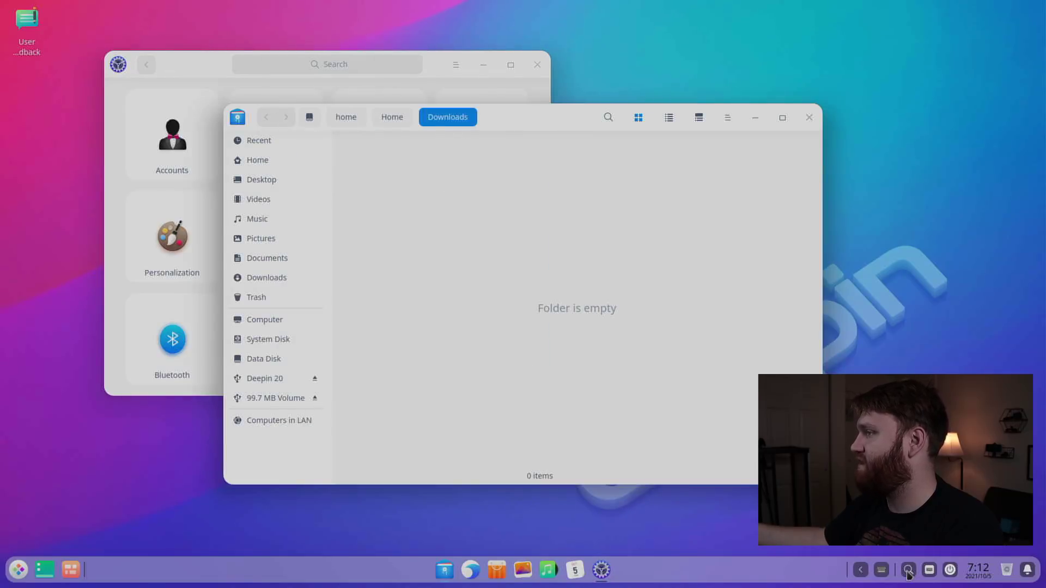
pyautogui.click(809, 117)
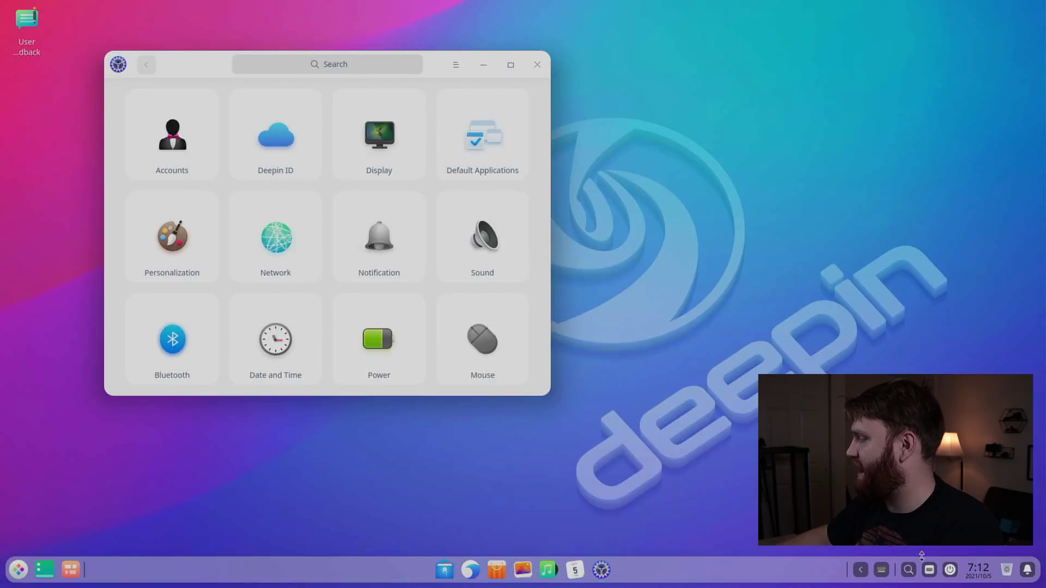
# Try the system-wide search with paths starting with /v and /usr, search for "sh" as well, and dismiss the search.
pyautogui.click(907, 570)
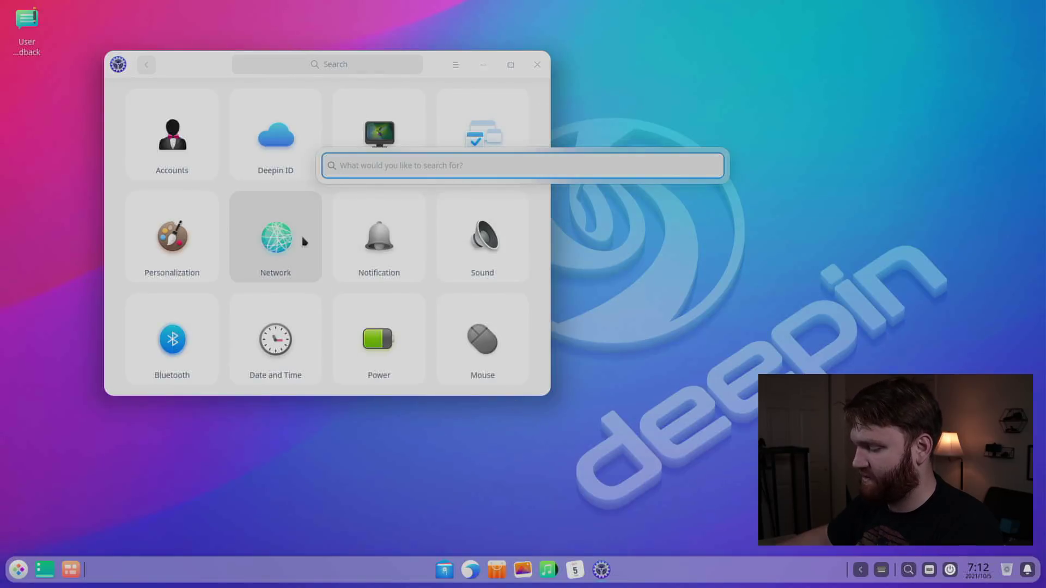
pyautogui.write('/va')
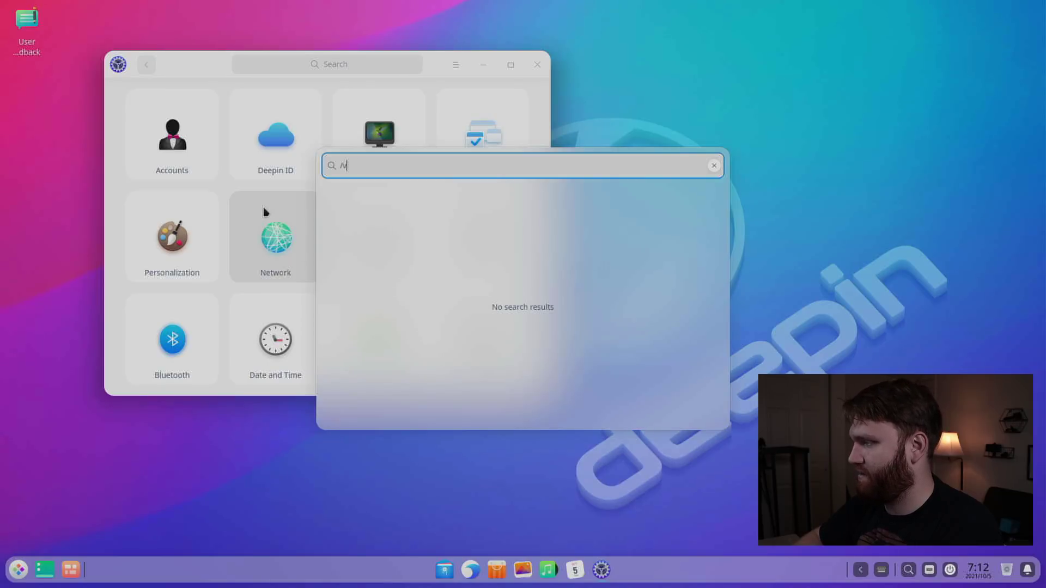
pyautogui.press('BackSpace')
pyautogui.write('usr')
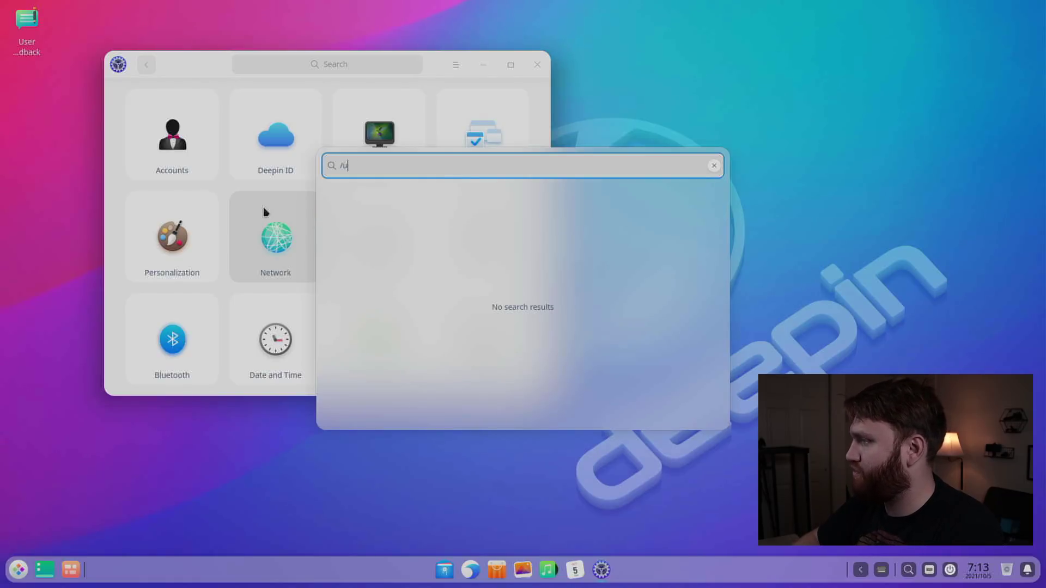
pyautogui.press('BackSpace')
pyautogui.press('BackSpace')
pyautogui.write('sh')
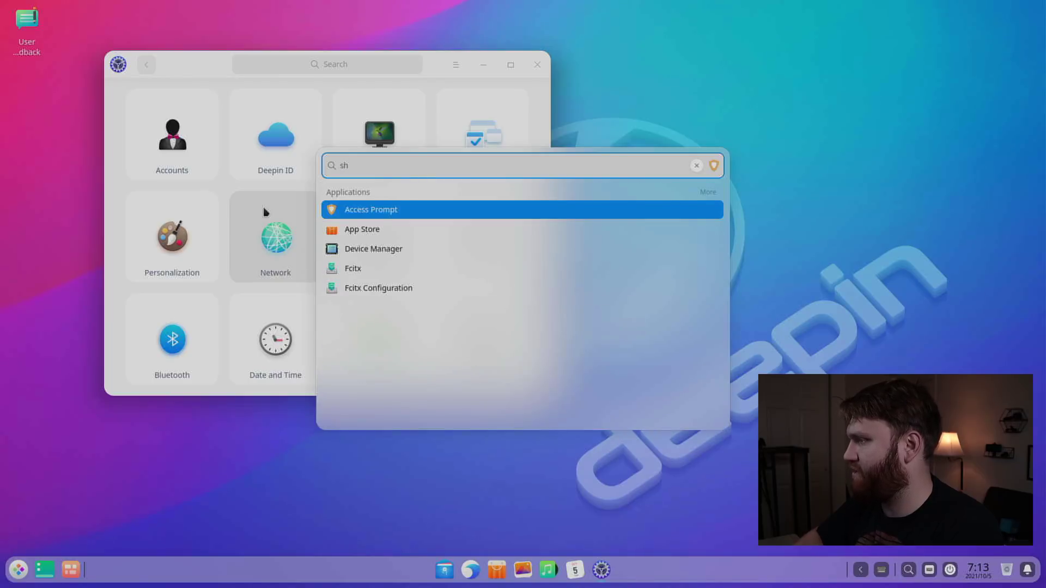
pyautogui.press('Down')
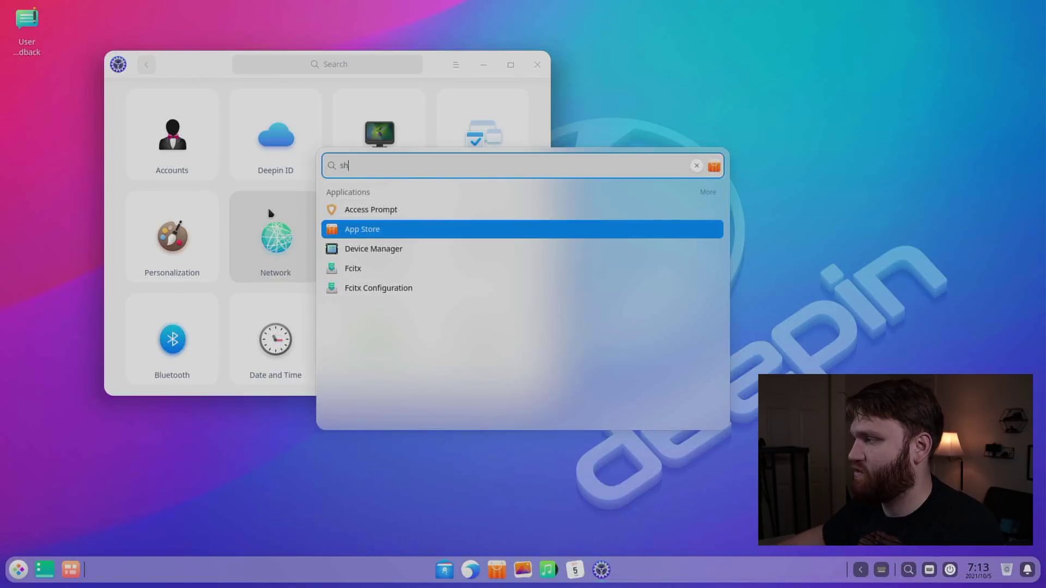
pyautogui.click(631, 71)
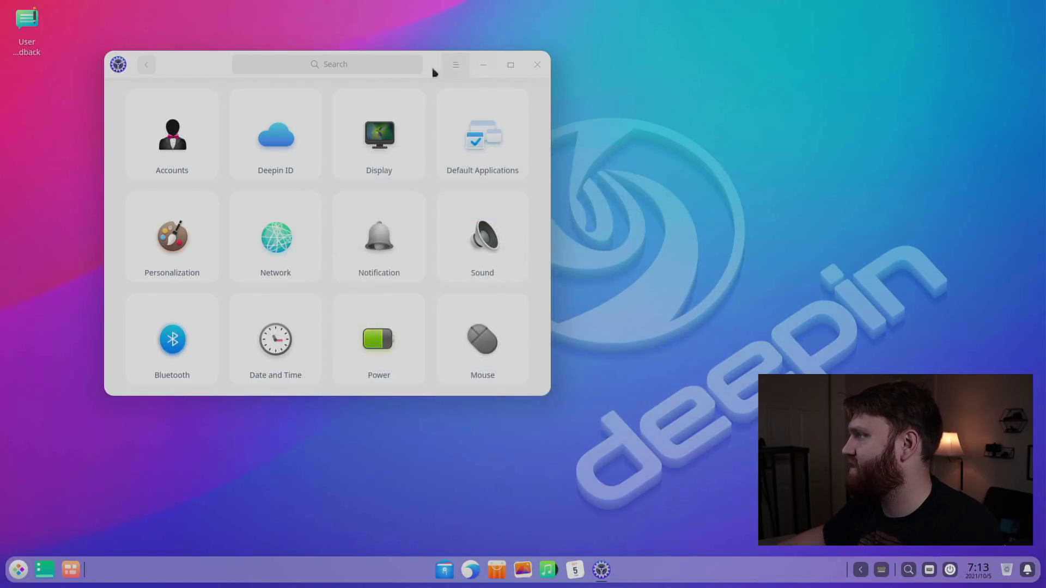
# Reposition the Control Center window on the desktop and examine the account settings under Accounts.
pyautogui.moveTo(434, 73); pyautogui.dragTo(430, 116)
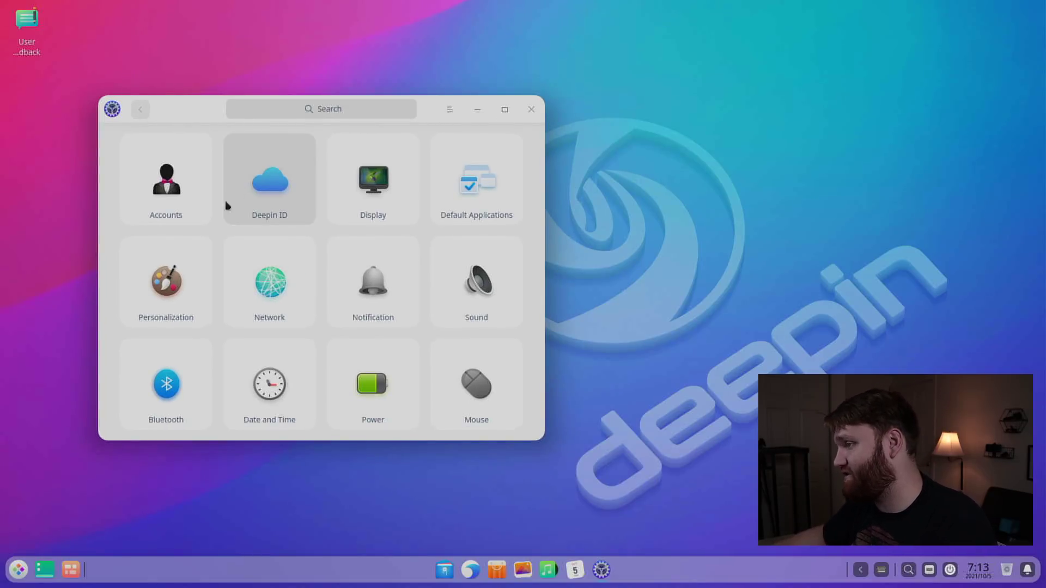
pyautogui.moveTo(203, 100); pyautogui.dragTo(244, 111)
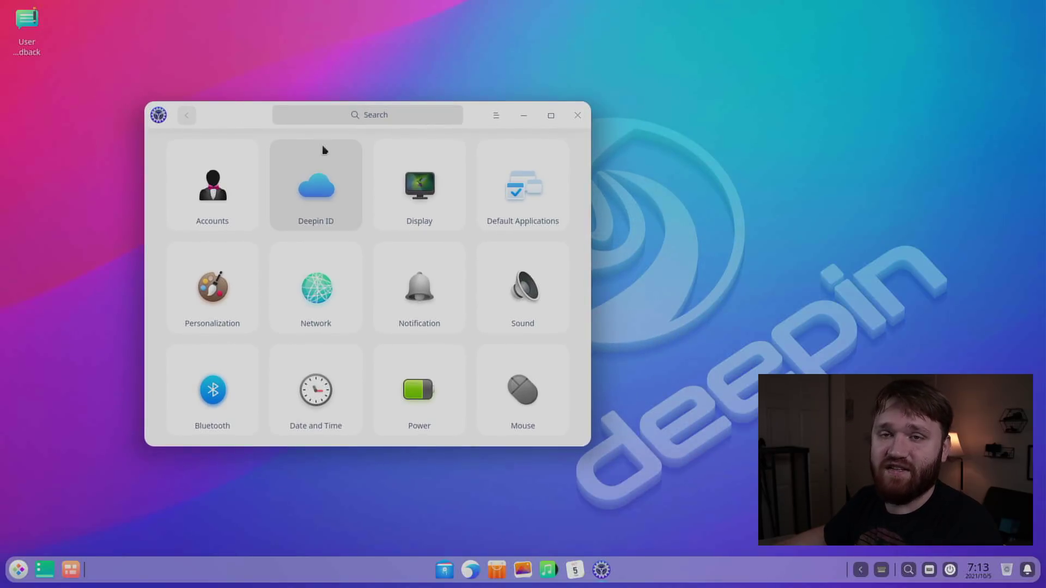
pyautogui.click(226, 182)
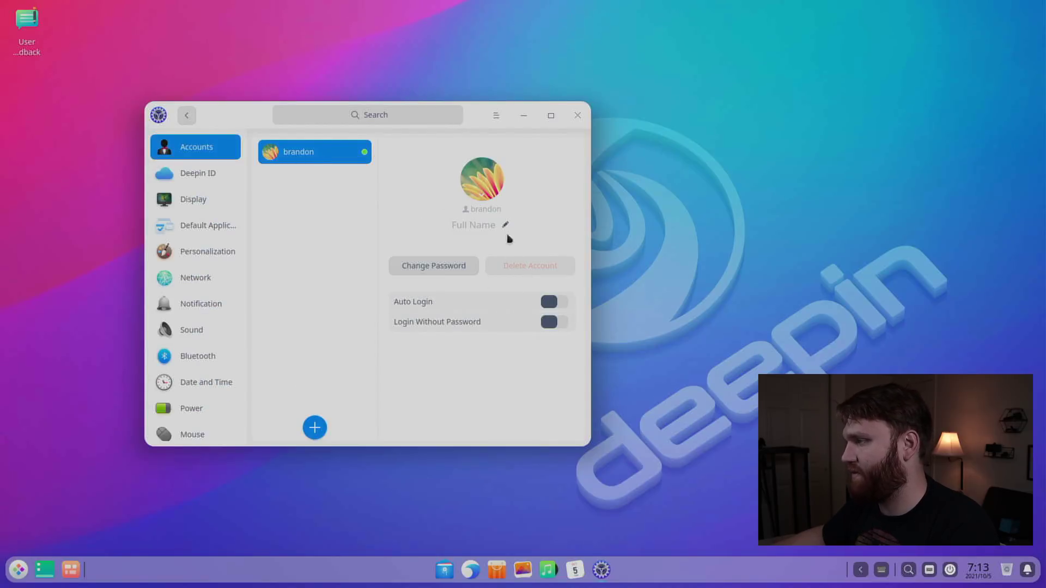
pyautogui.click(187, 115)
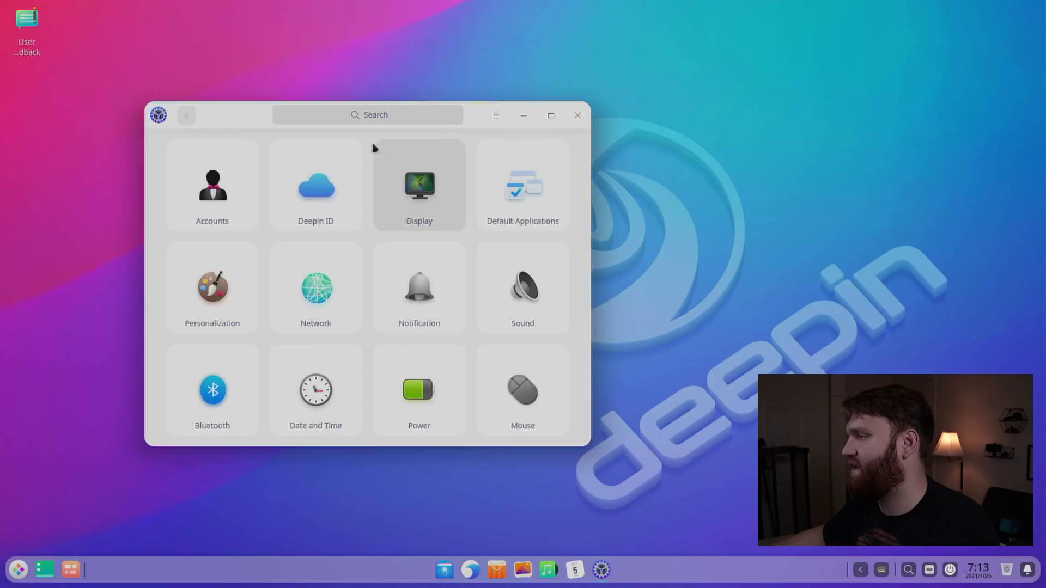
pyautogui.click(216, 210)
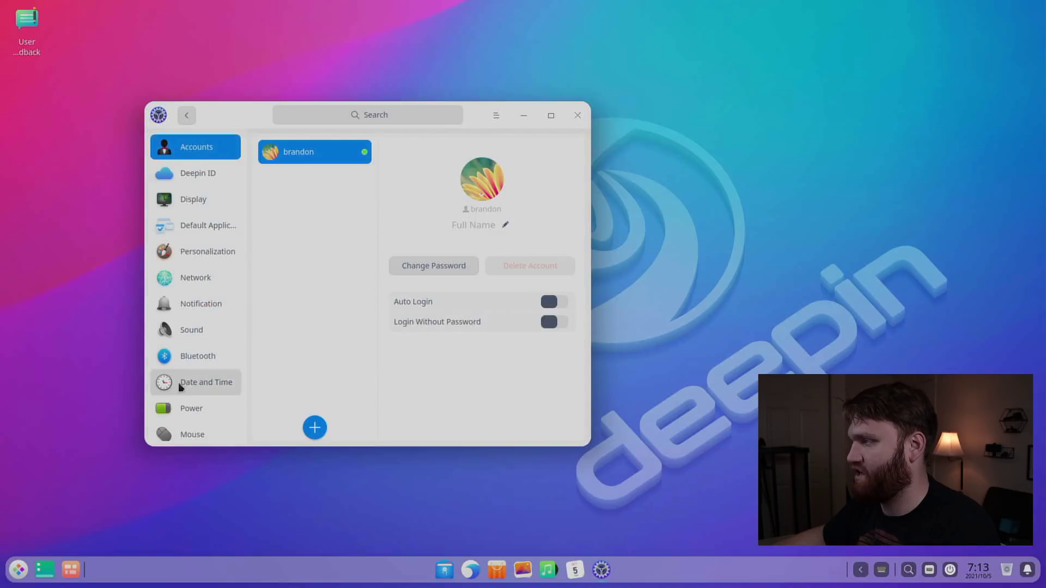
# View the Deepin ID sign-in page and the Display settings in the Control Center.
pyautogui.click(186, 117)
pyautogui.click(347, 189)
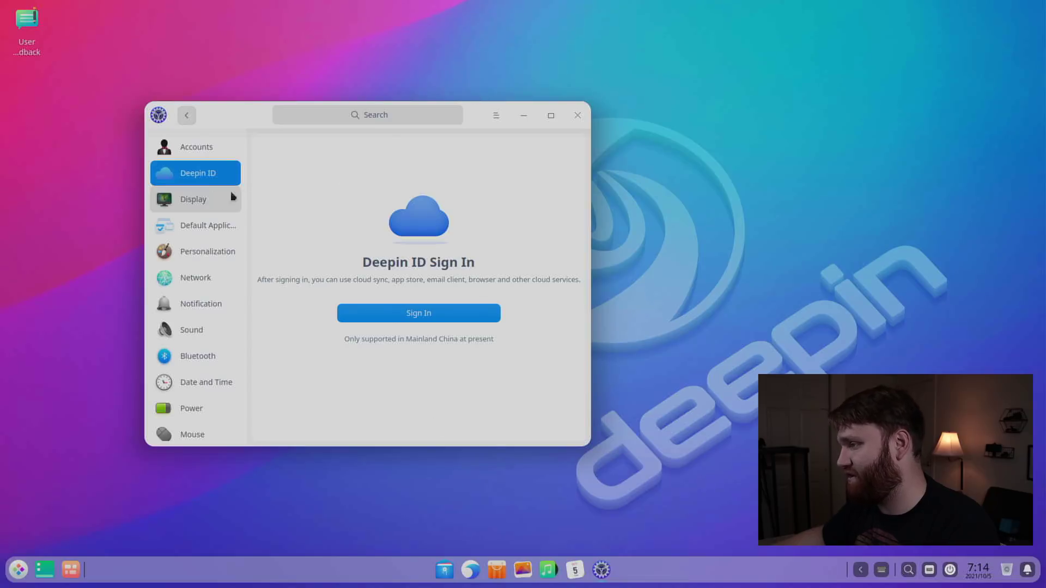
pyautogui.click(201, 199)
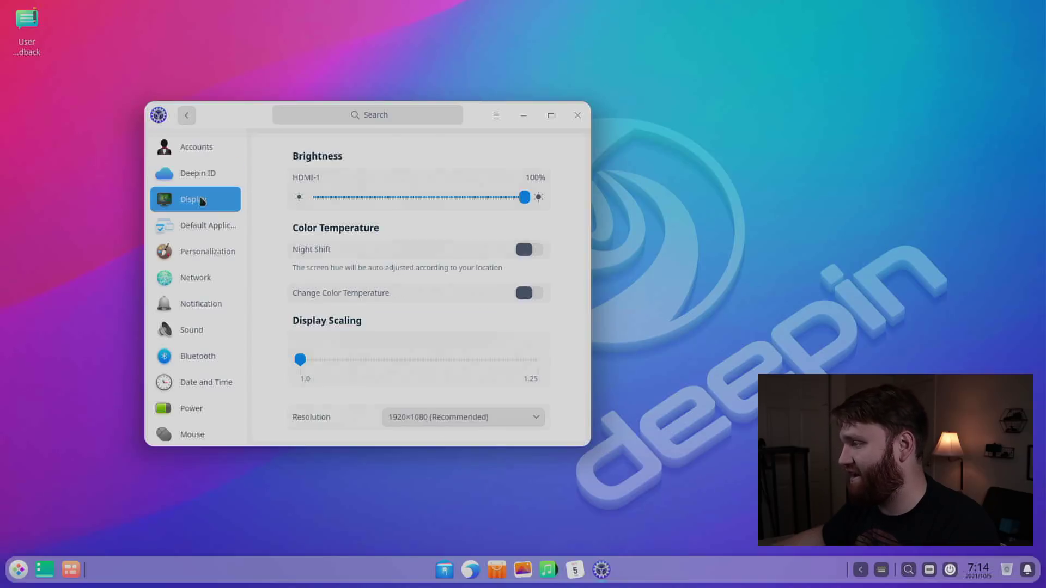
# Switch Night Shift on and back off, and try the display scaling slider, leaving it at 1.0.
pyautogui.click(522, 251)
pyautogui.click(534, 250)
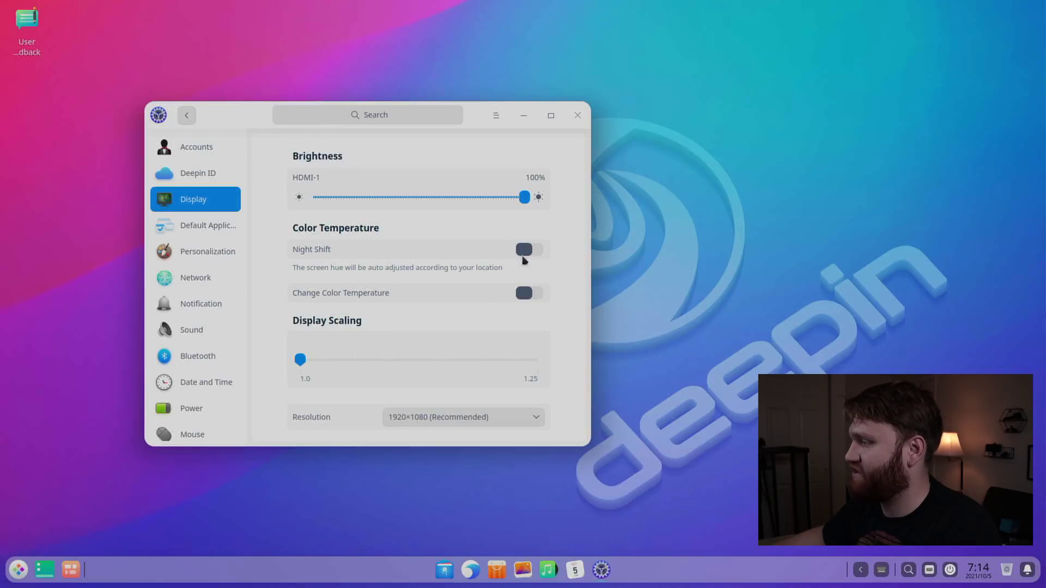
pyautogui.scroll(-1, 439, 232)
pyautogui.scroll(-1, 430, 272)
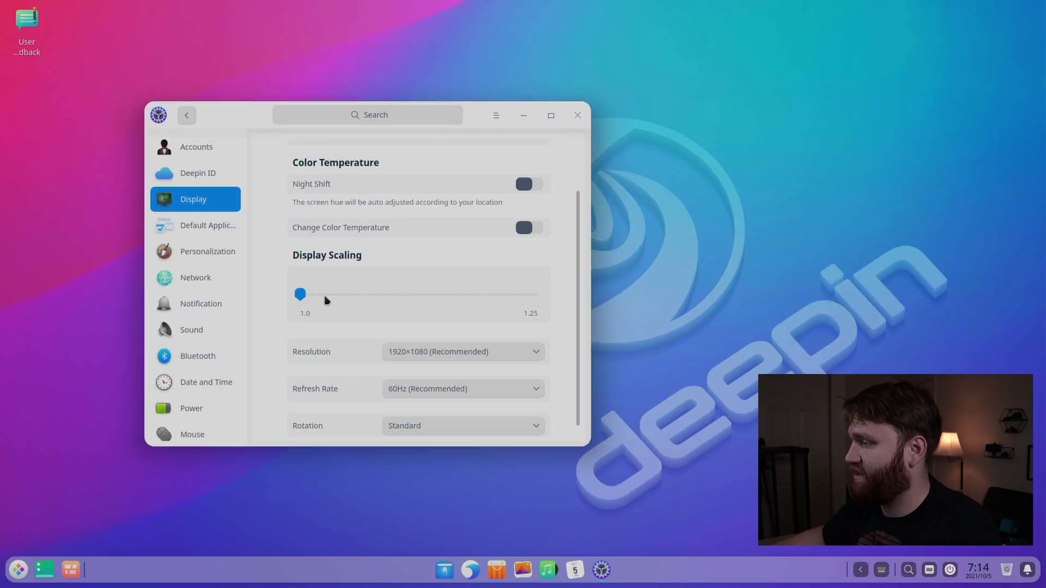
pyautogui.click(299, 297)
pyautogui.scroll(-1, 414, 343)
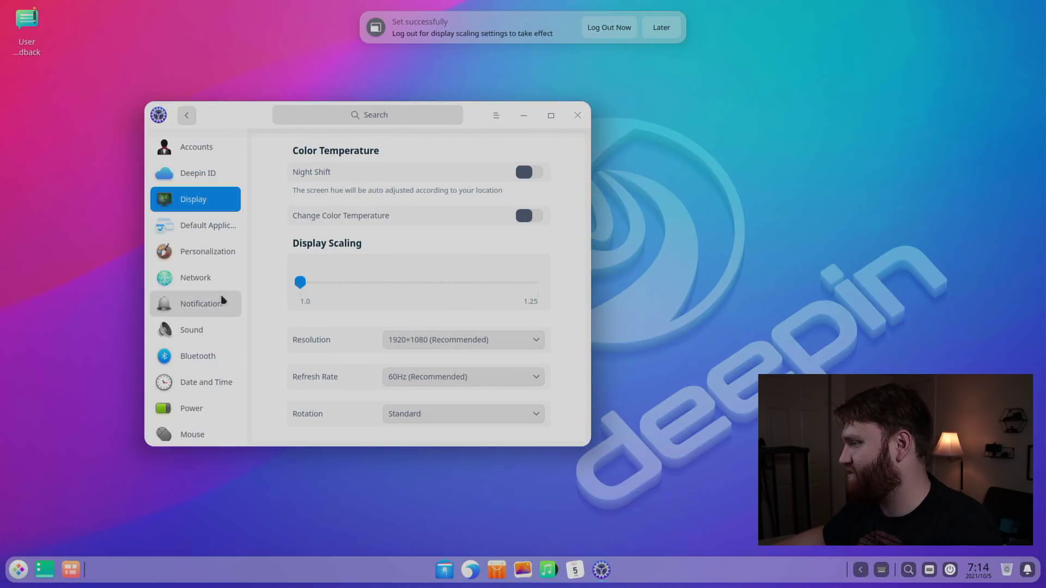
# View the default applications for Webpage, Mail, Text, Music and Video.
pyautogui.click(213, 222)
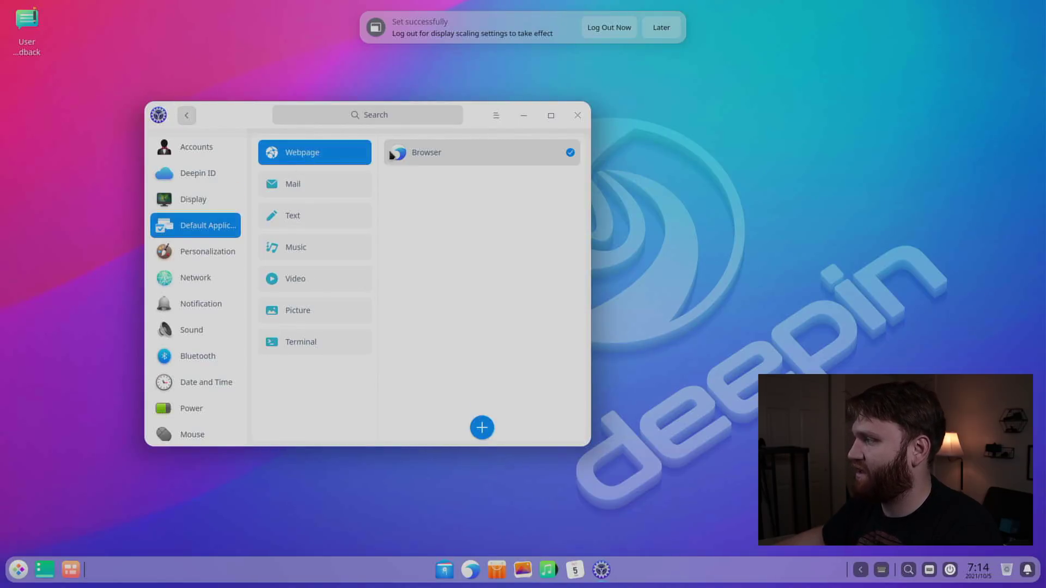
pyautogui.click(292, 184)
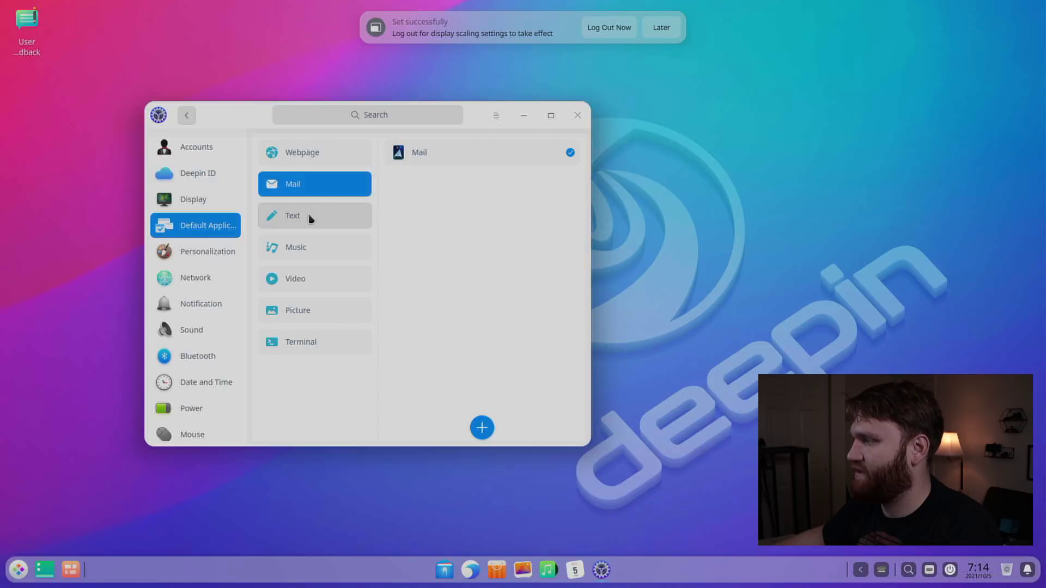
pyautogui.click(311, 216)
pyautogui.click(317, 246)
pyautogui.click(320, 280)
pyautogui.click(319, 153)
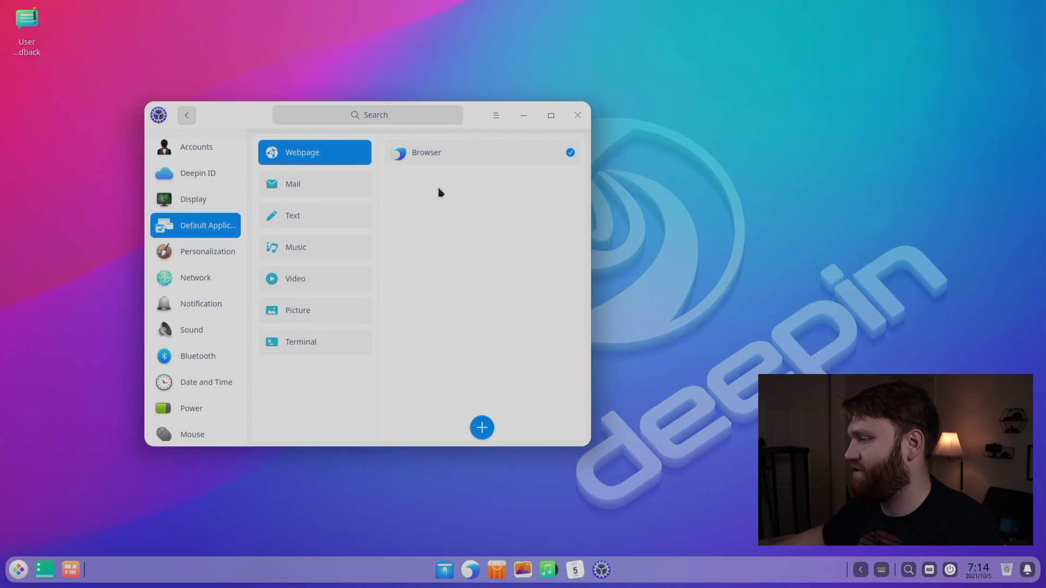
# In Personalization, compare the Dark and Auto themes, keep Dark, and reposition the Control Center window.
pyautogui.click(209, 261)
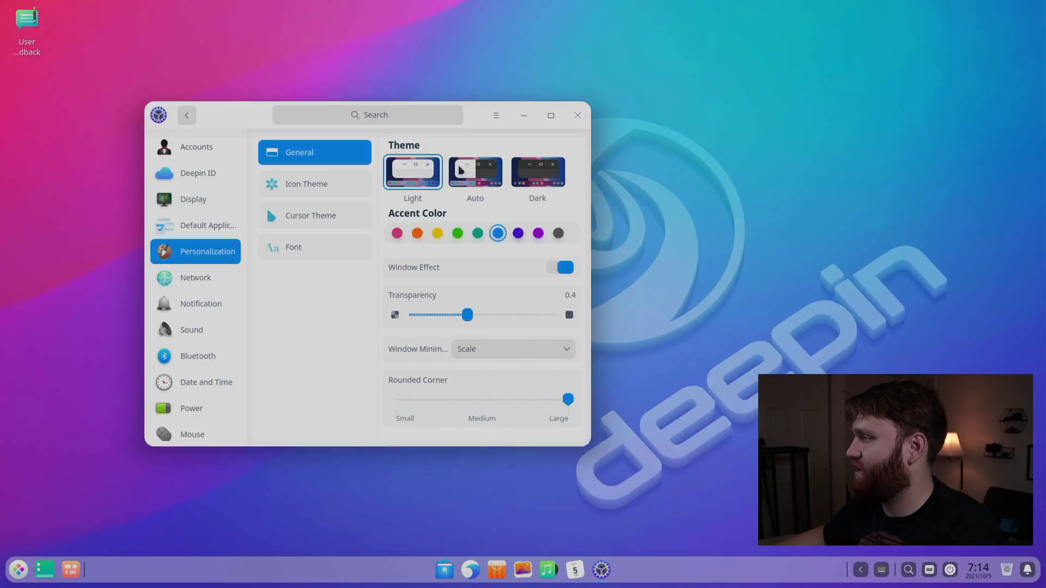
pyautogui.click(547, 180)
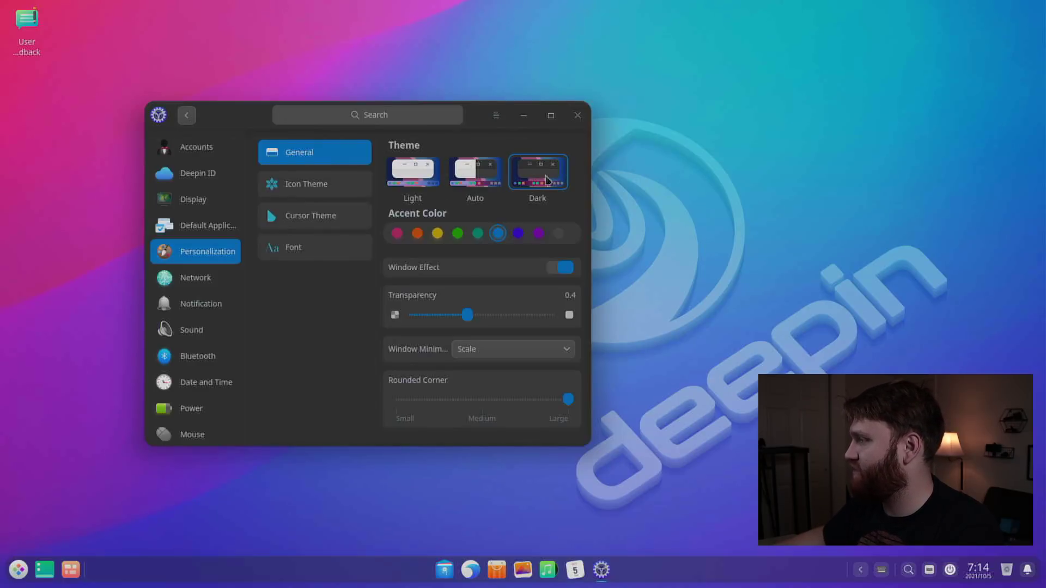
pyautogui.click(477, 176)
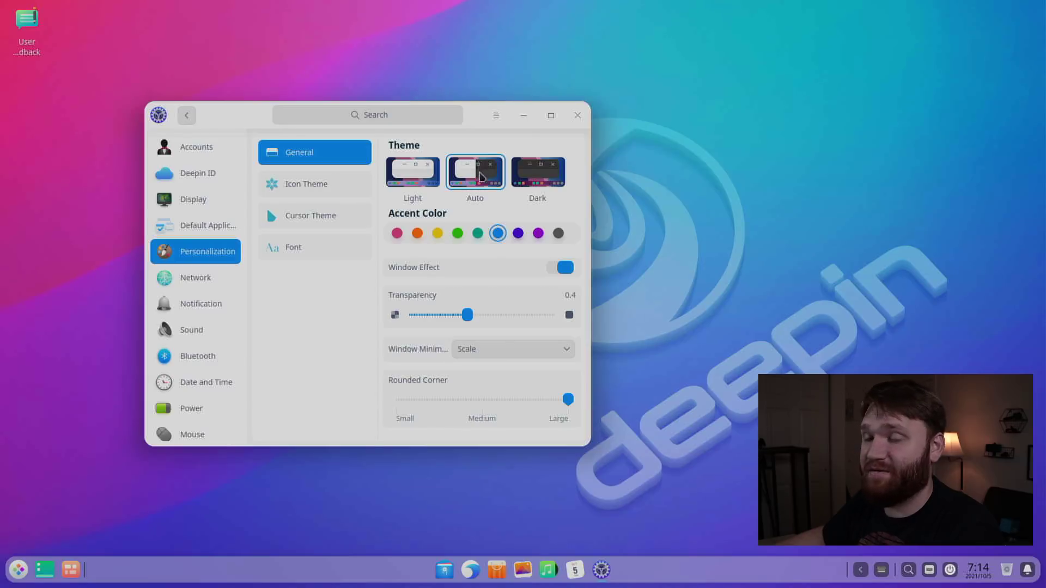
pyautogui.click(543, 173)
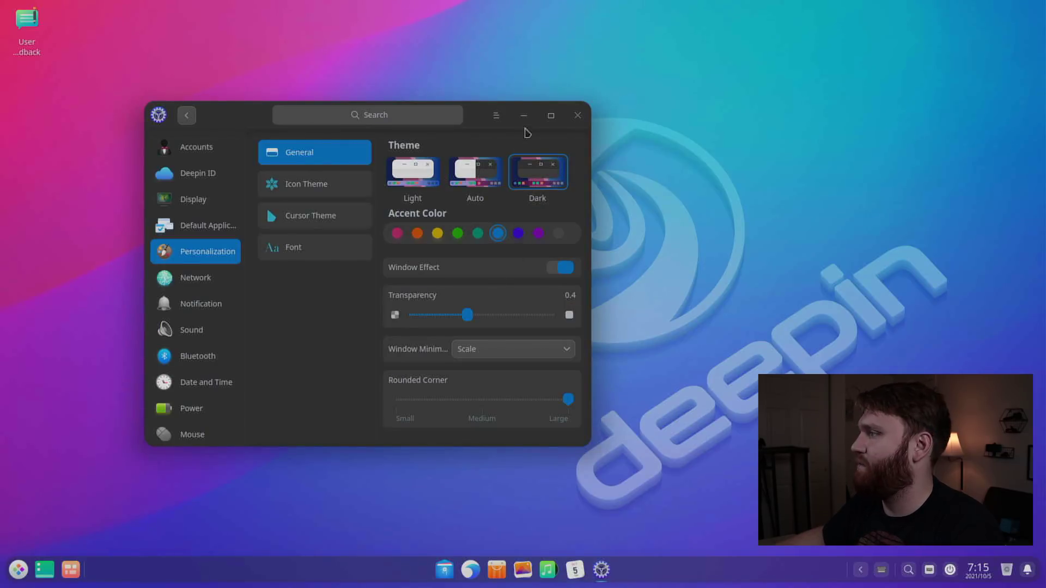
pyautogui.moveTo(476, 124); pyautogui.dragTo(438, 119)
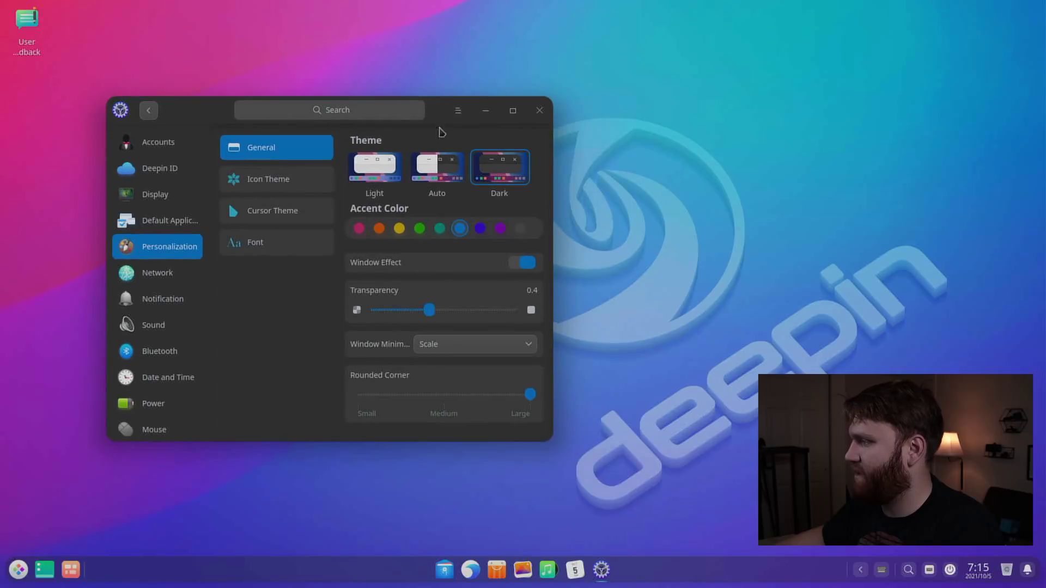
# Try the purple and indigo accent colors and set the accent color to teal.
pyautogui.click(501, 228)
pyautogui.click(482, 230)
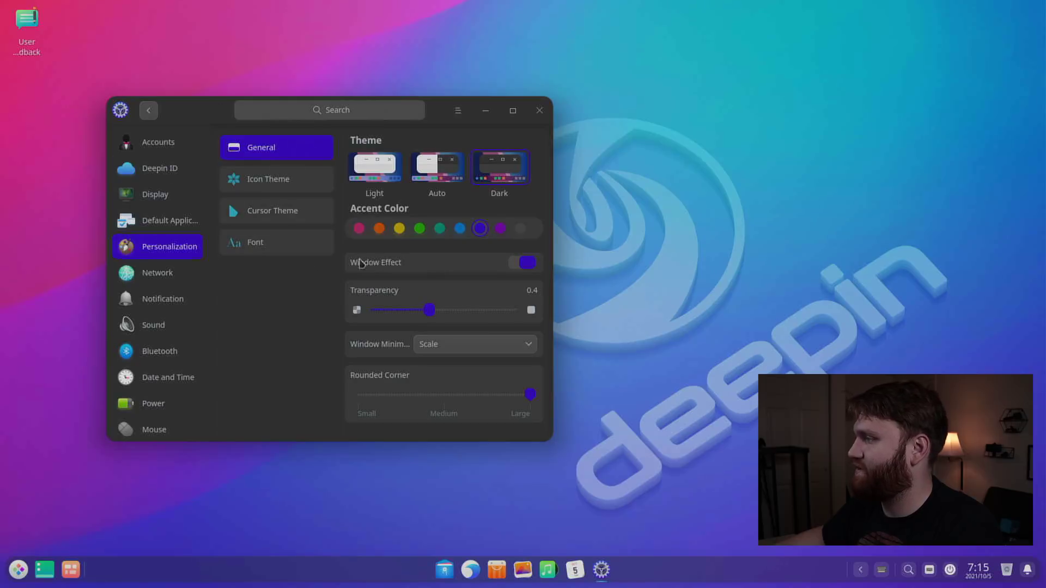
pyautogui.click(439, 229)
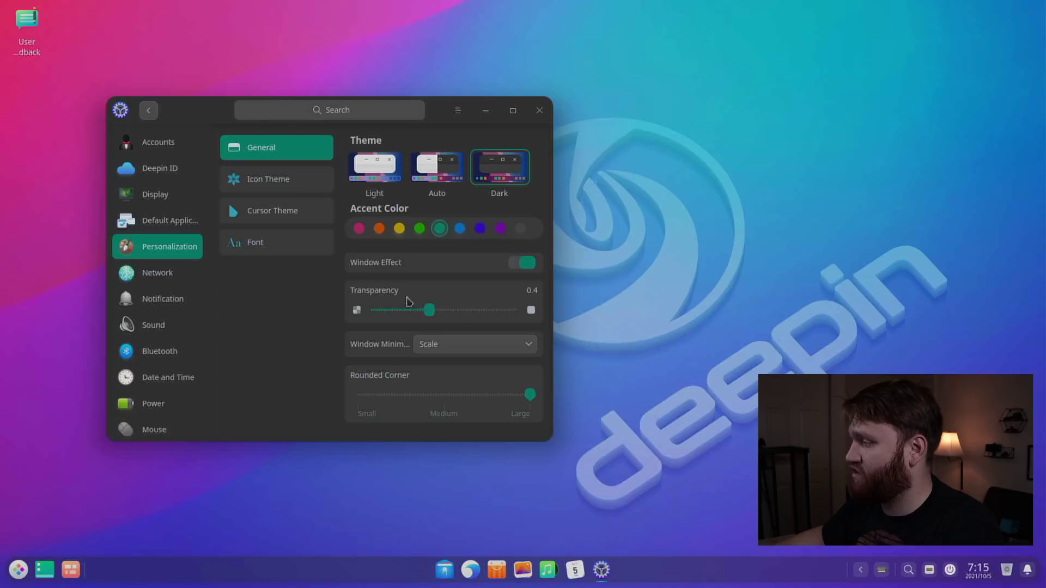
# Try transparency 0, set it to 0.65, and test the Rounded Corner size, keeping it at Large.
pyautogui.moveTo(430, 309); pyautogui.dragTo(332, 316)
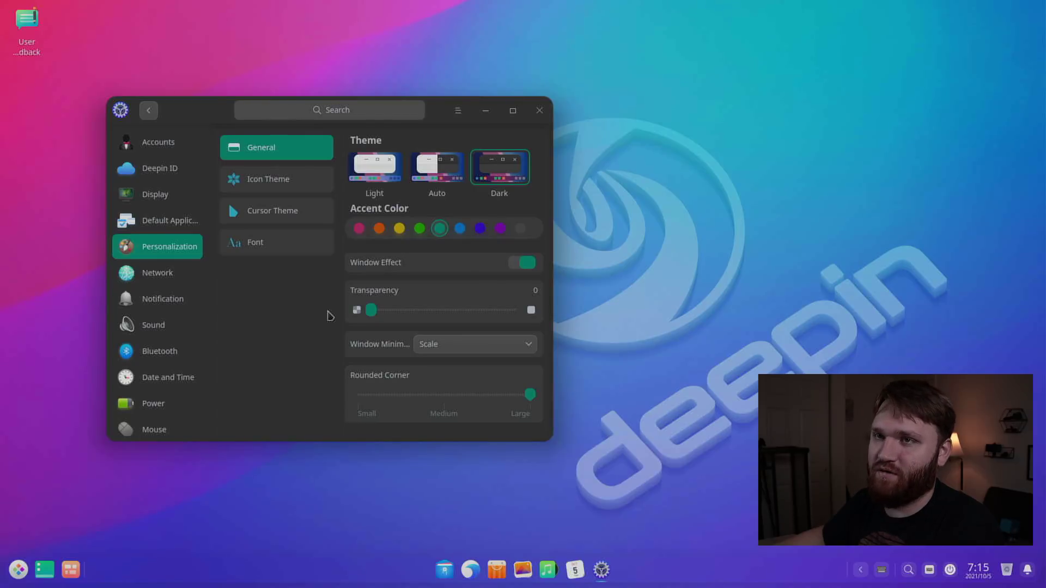
pyautogui.moveTo(335, 316); pyautogui.dragTo(466, 311)
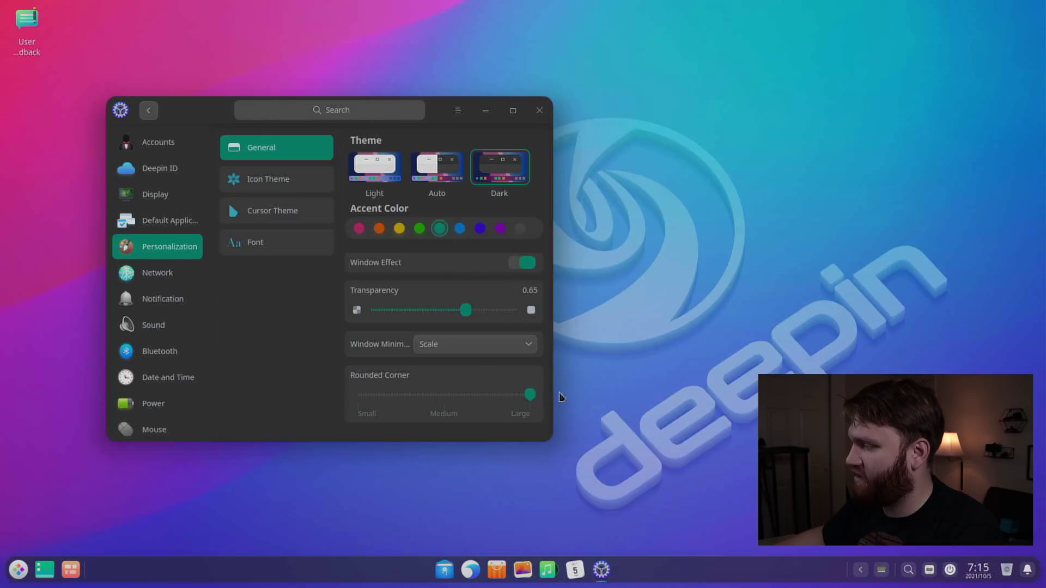
pyautogui.moveTo(528, 397)
pyautogui.mouseDown()
pyautogui.moveTo(360, 397)
pyautogui.moveTo(535, 400)
pyautogui.mouseUp()
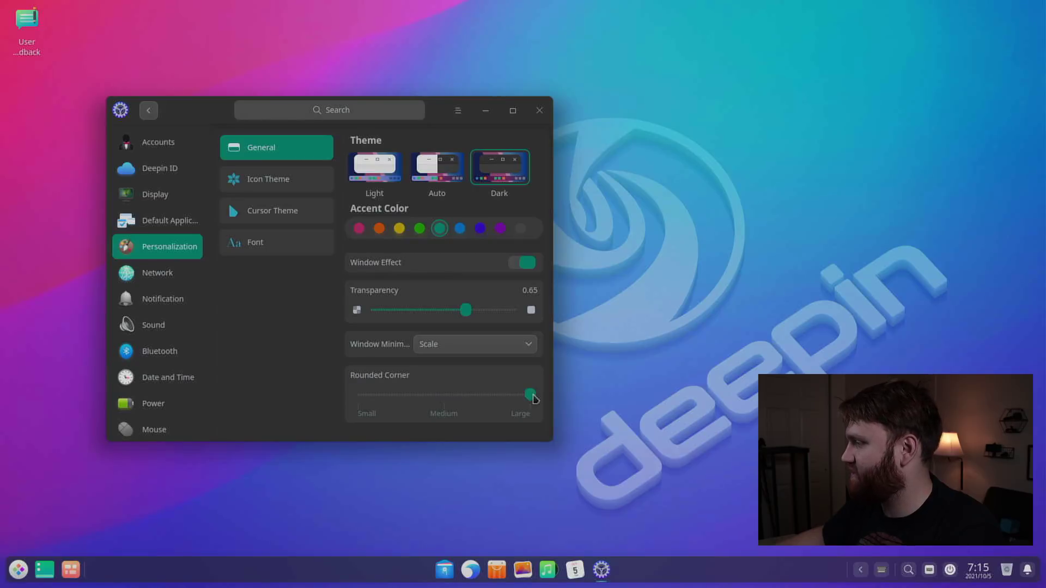
# Look through the available icon themes, cursor themes and font settings in Personalization.
pyautogui.click(292, 180)
pyautogui.click(291, 212)
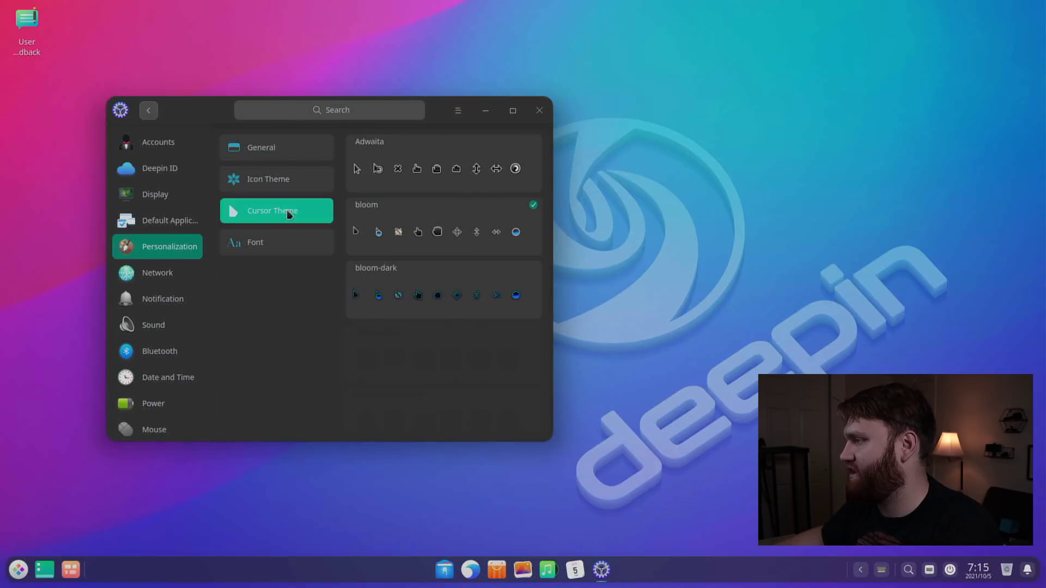
pyautogui.click(295, 243)
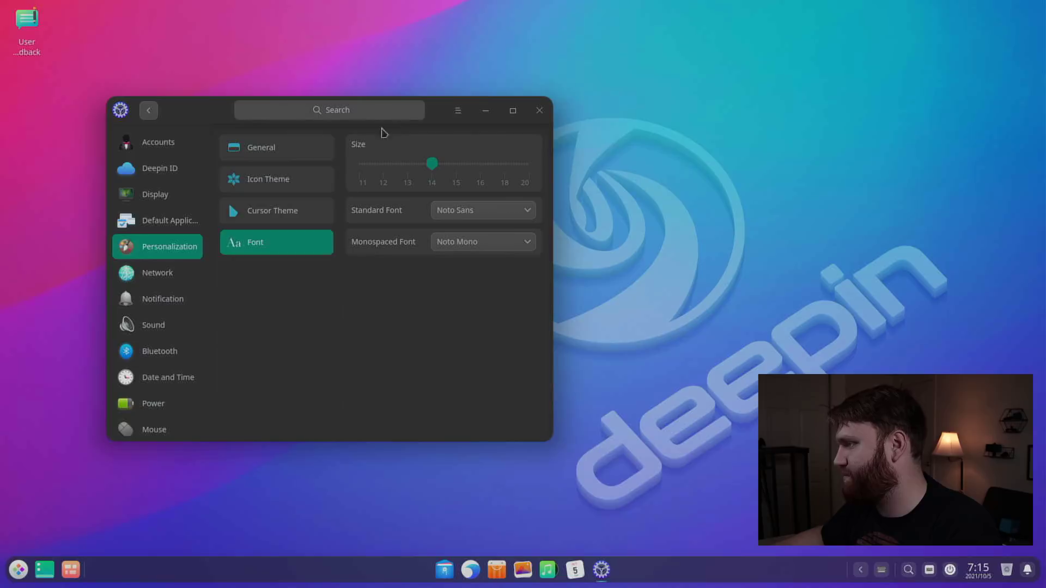
pyautogui.click(299, 212)
pyautogui.click(301, 184)
pyautogui.scroll(-2, 409, 283)
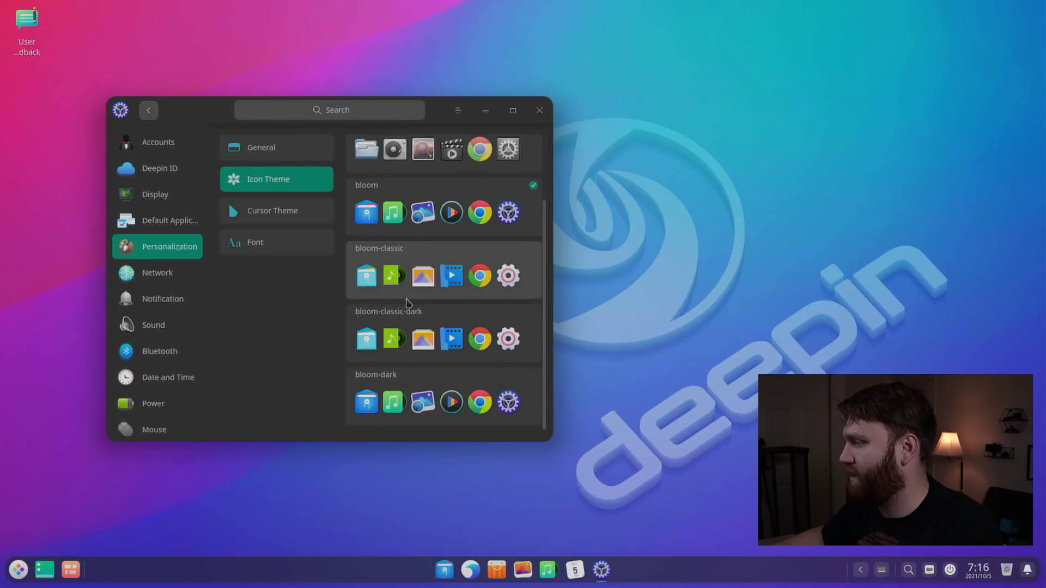
pyautogui.scroll(2, 408, 283)
# View the wired and VPN connection settings under Network.
pyautogui.click(156, 272)
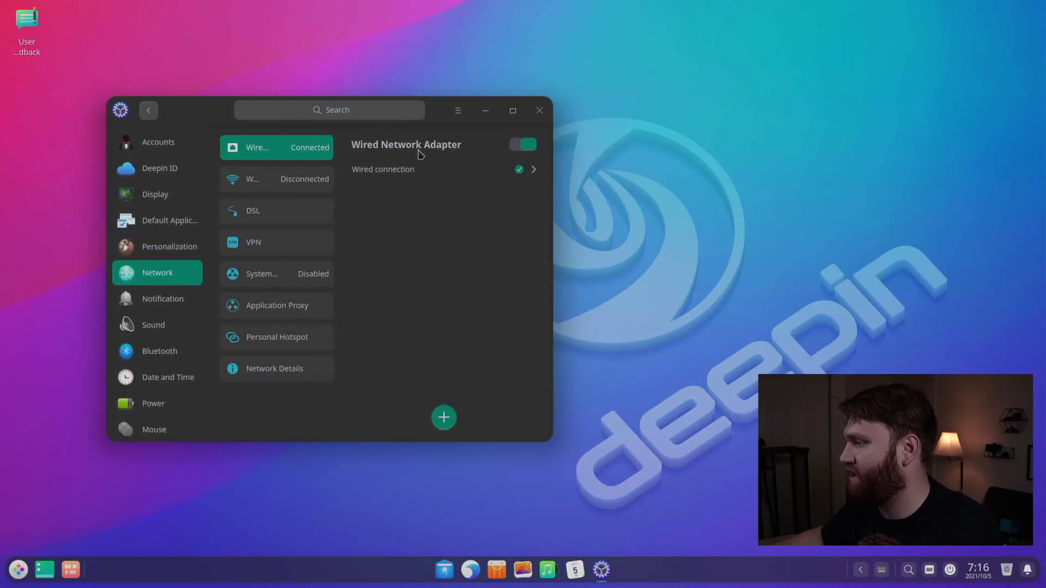
pyautogui.click(249, 237)
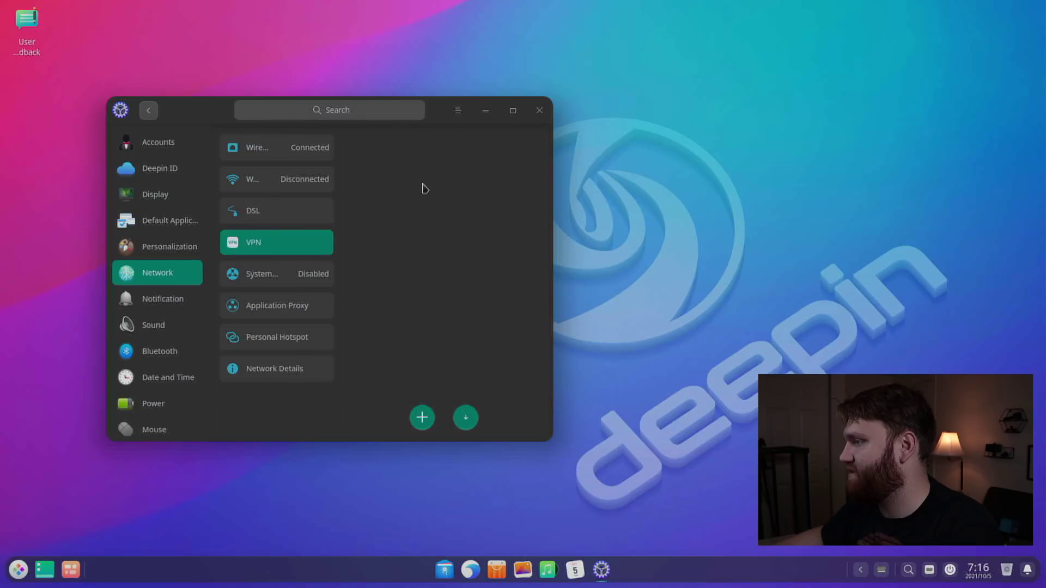
# Examine the system notification settings, the Notification Center, and the options for File Manager, System Monitor, Text Editor and User Feedback.
pyautogui.click(173, 300)
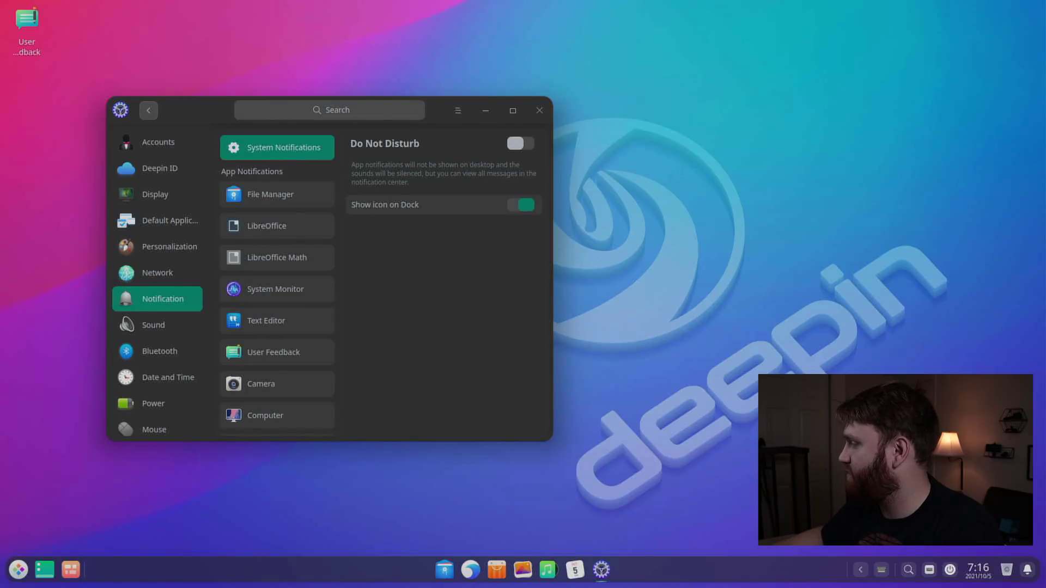
pyautogui.click(1027, 572)
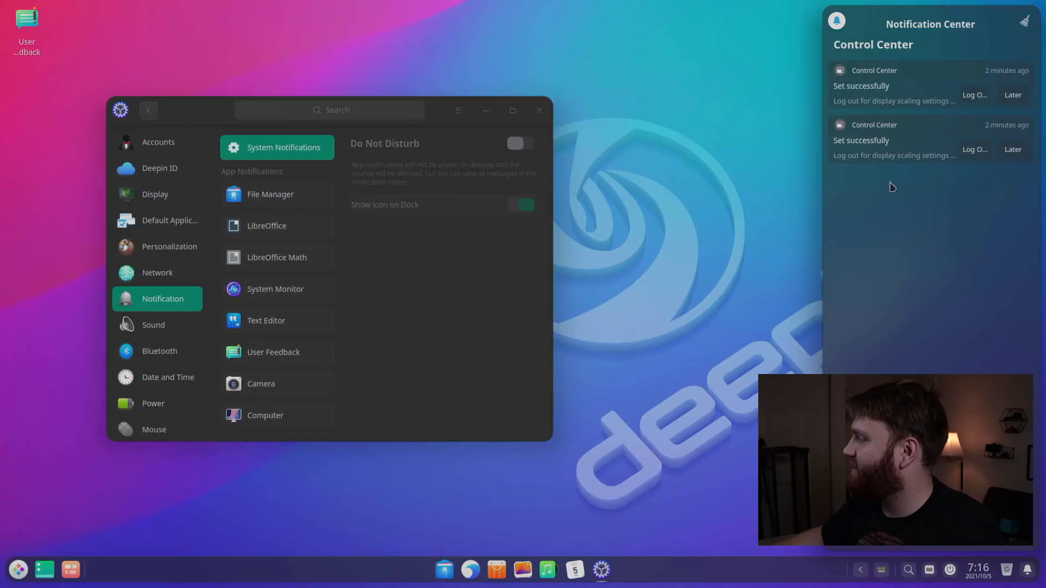
pyautogui.click(1027, 572)
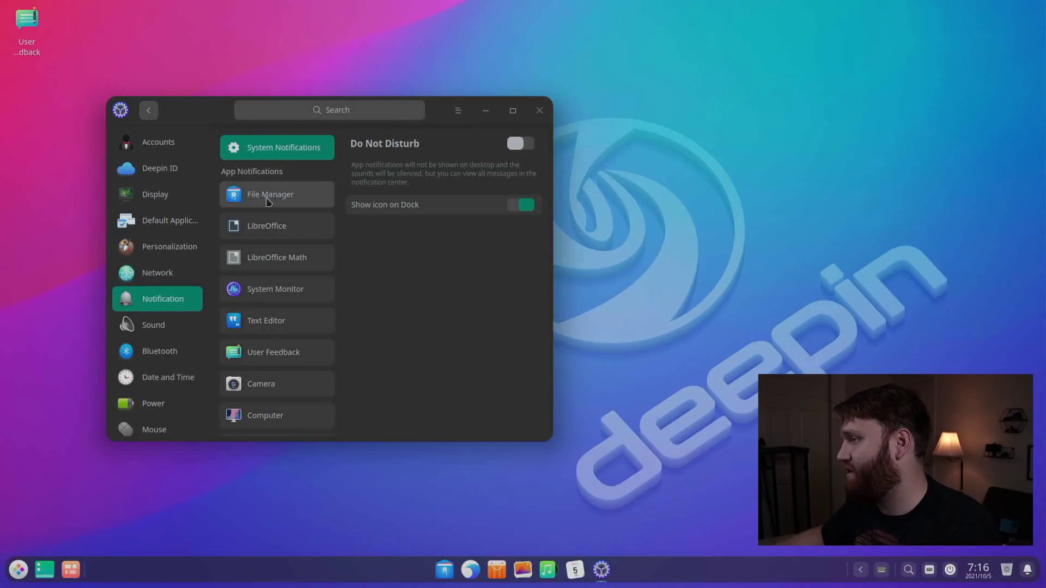
pyautogui.click(267, 198)
pyautogui.click(277, 289)
pyautogui.click(276, 322)
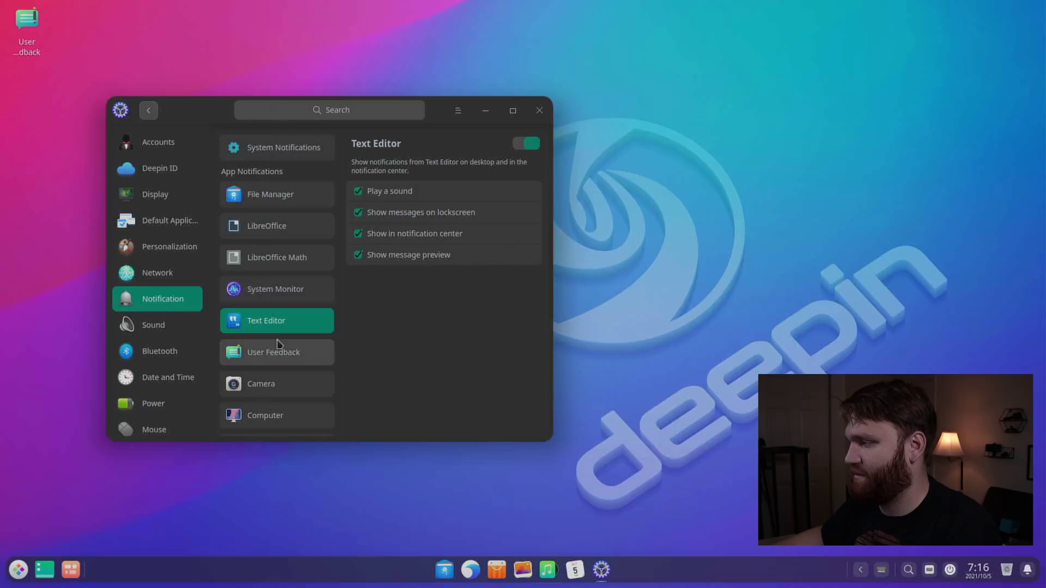
pyautogui.click(276, 354)
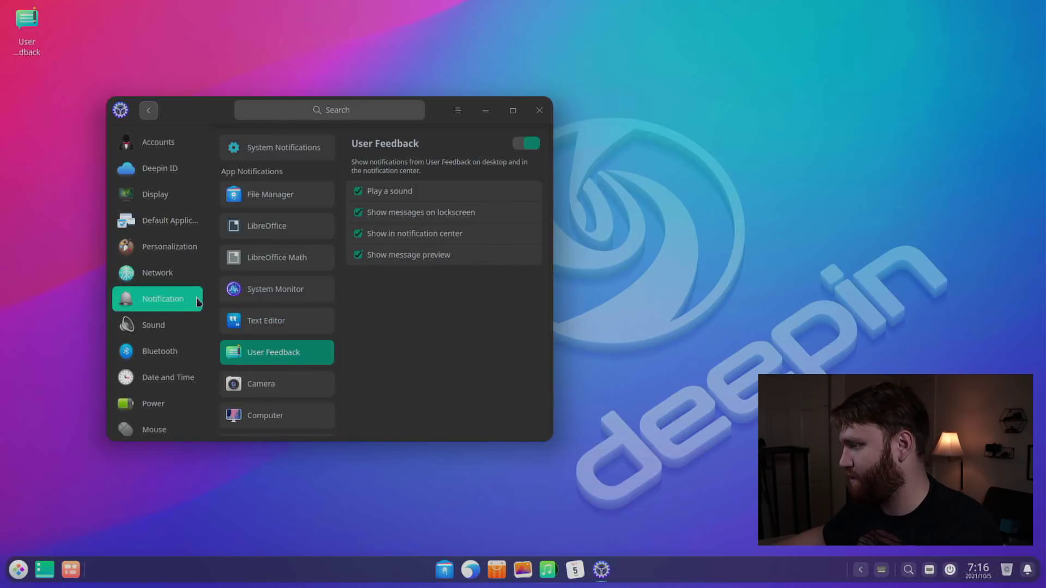
# View the Sound settings for output, input, sound effects and devices, and the Bluetooth settings.
pyautogui.click(180, 332)
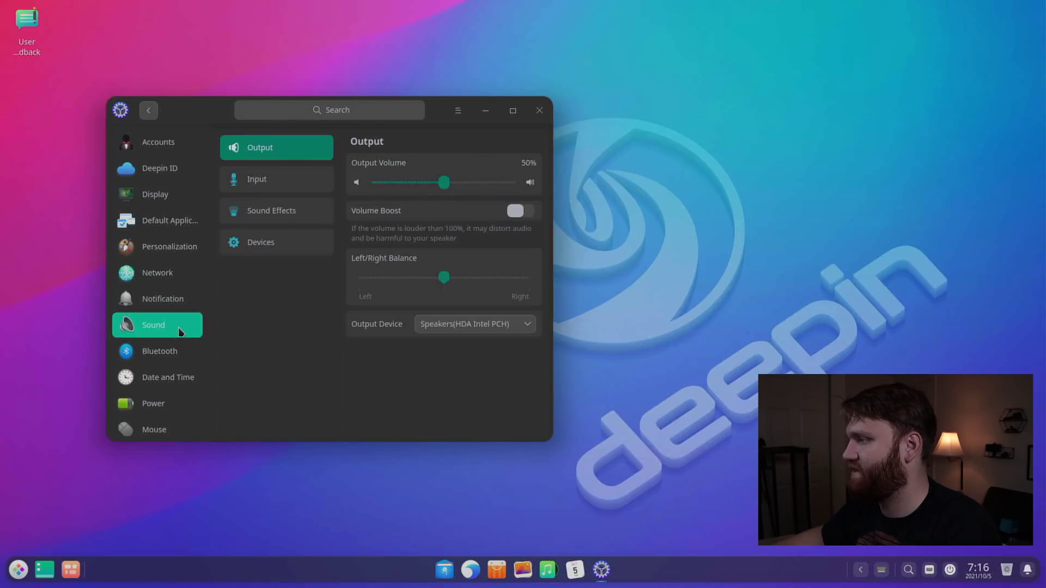
pyautogui.click(276, 193)
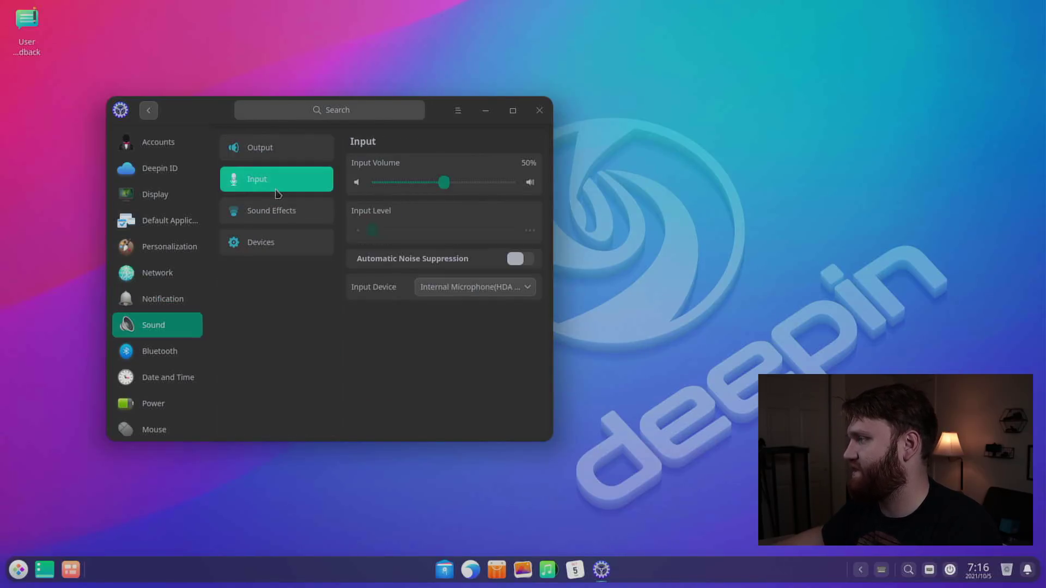
pyautogui.click(268, 217)
pyautogui.click(282, 149)
pyautogui.click(289, 242)
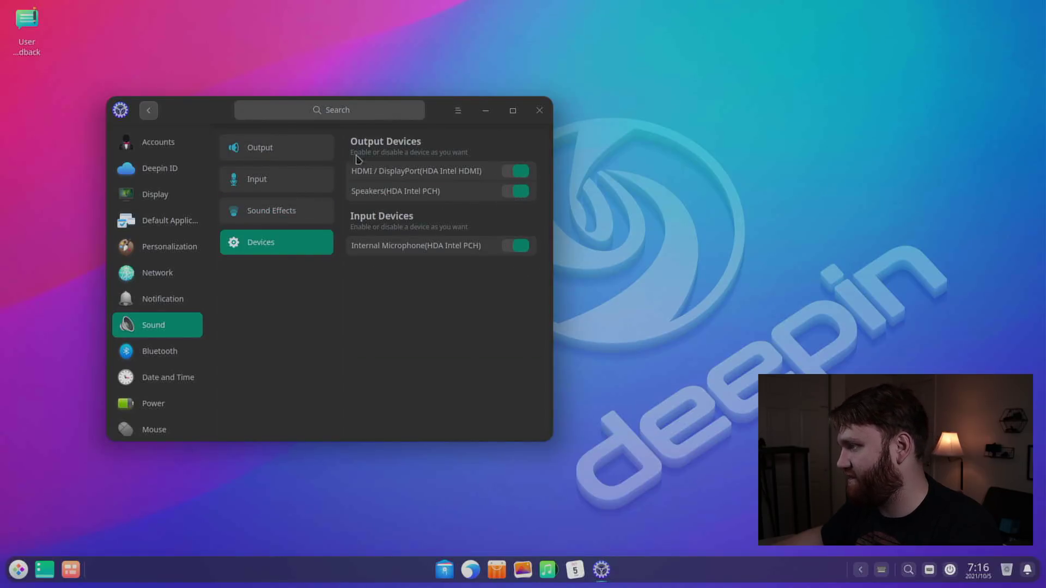
pyautogui.click(272, 150)
pyautogui.click(164, 351)
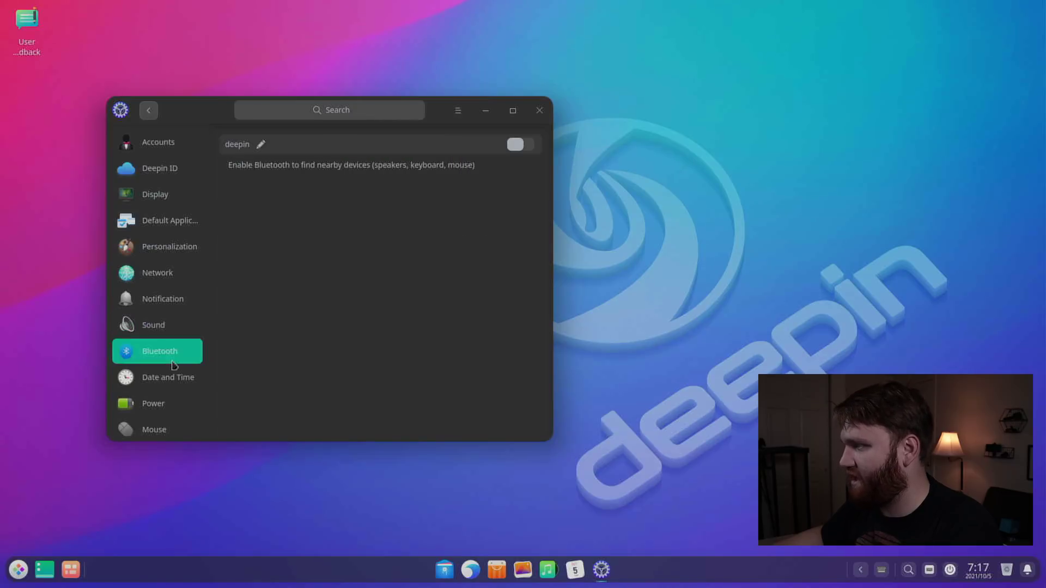
# Add London to the timezone list in the Date and Time settings.
pyautogui.click(171, 380)
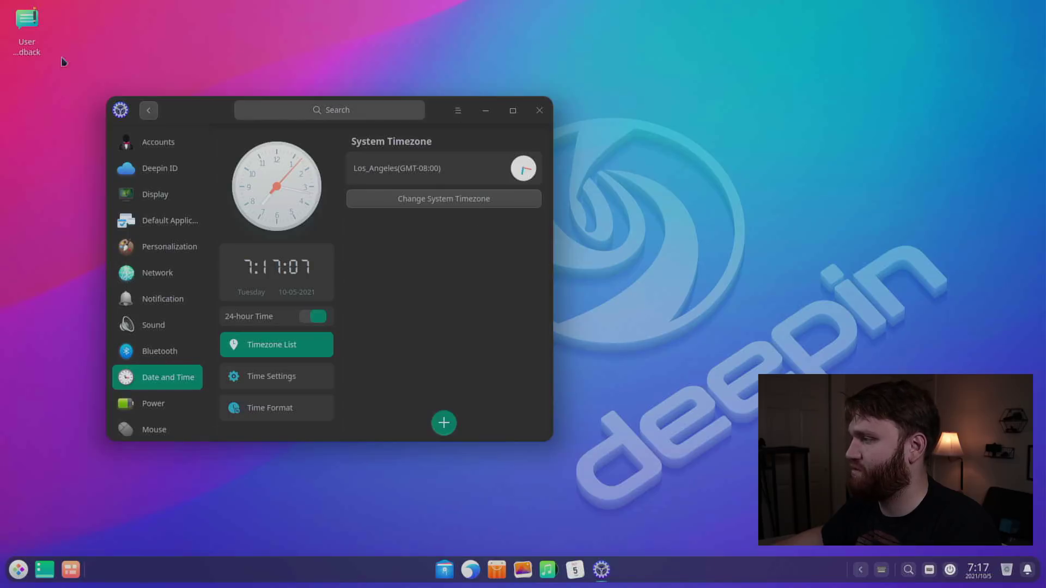
pyautogui.click(444, 425)
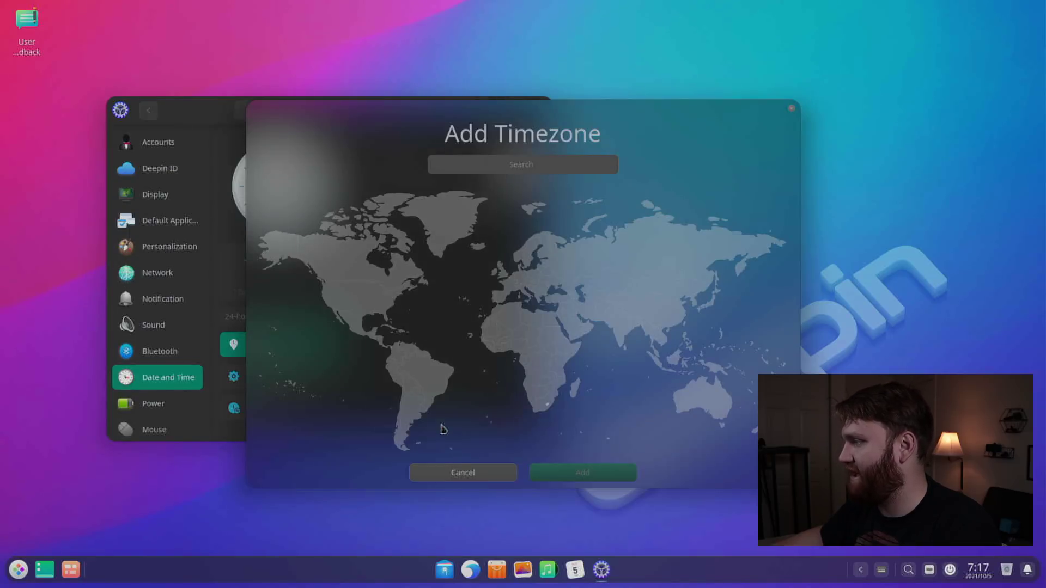
pyautogui.click(504, 275)
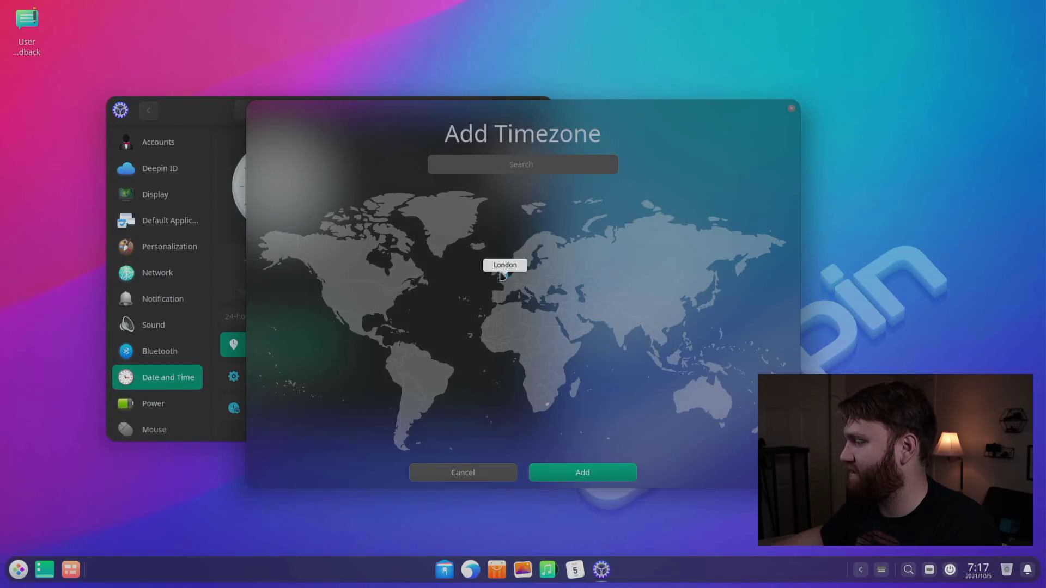
pyautogui.click(589, 474)
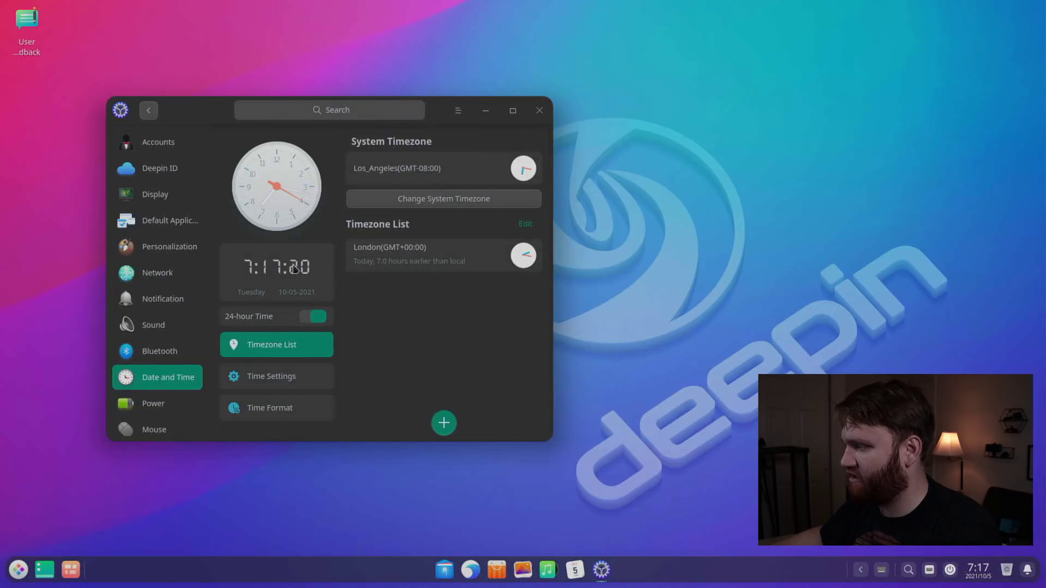
# Toggle the power plan between Power Saver and Balanced, leaving it on Balanced, and view the Plugged In power settings.
pyautogui.click(194, 408)
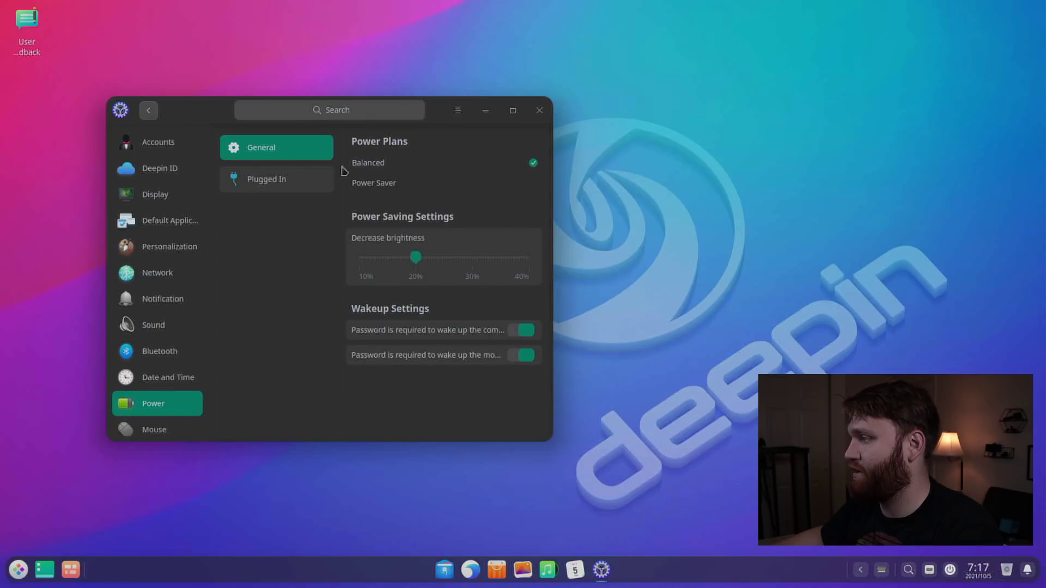
pyautogui.click(388, 182)
pyautogui.click(434, 166)
pyautogui.click(435, 184)
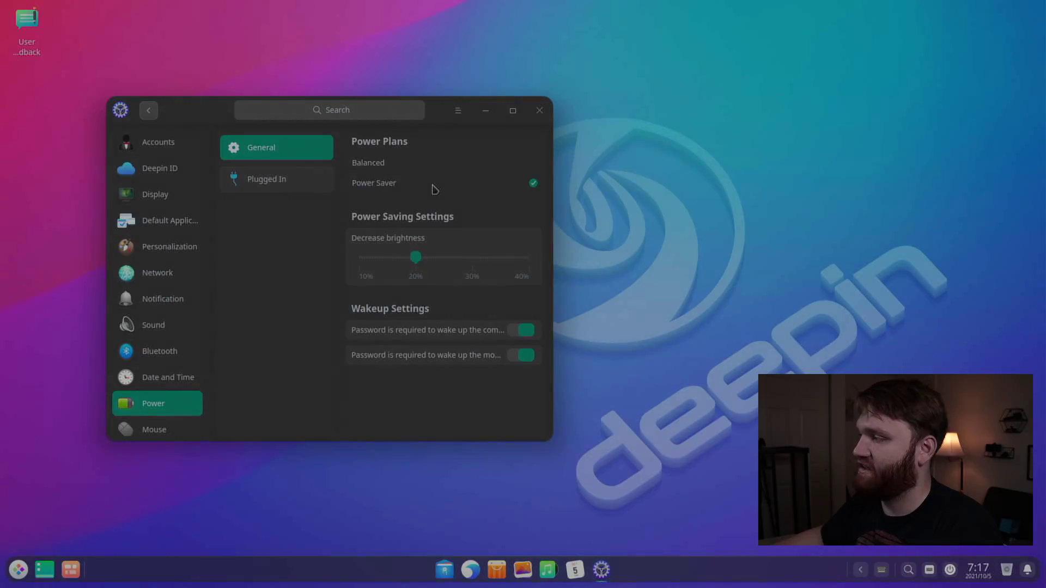
pyautogui.click(434, 166)
pyautogui.click(440, 184)
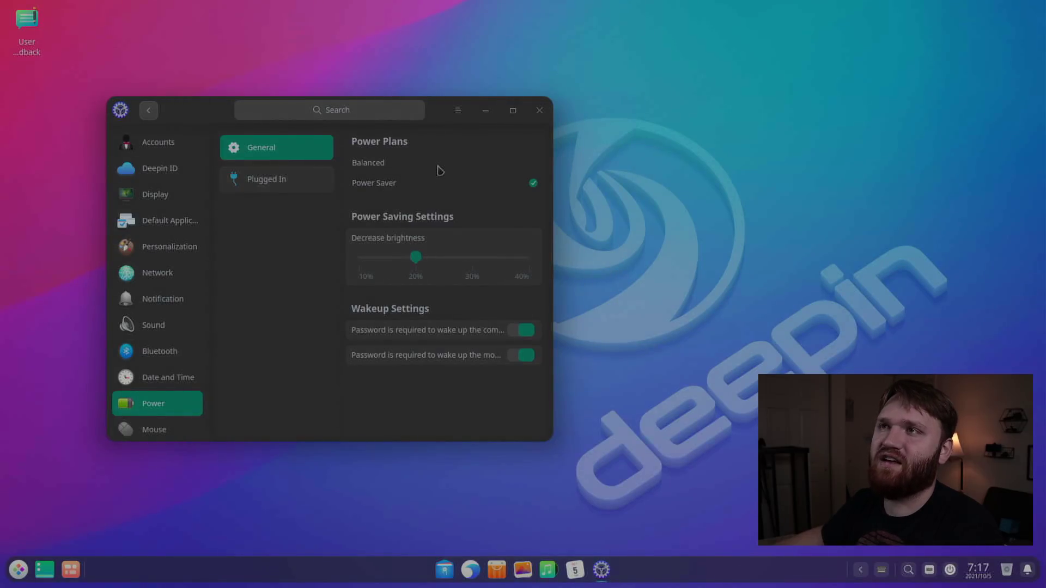
pyautogui.click(439, 166)
pyautogui.click(439, 184)
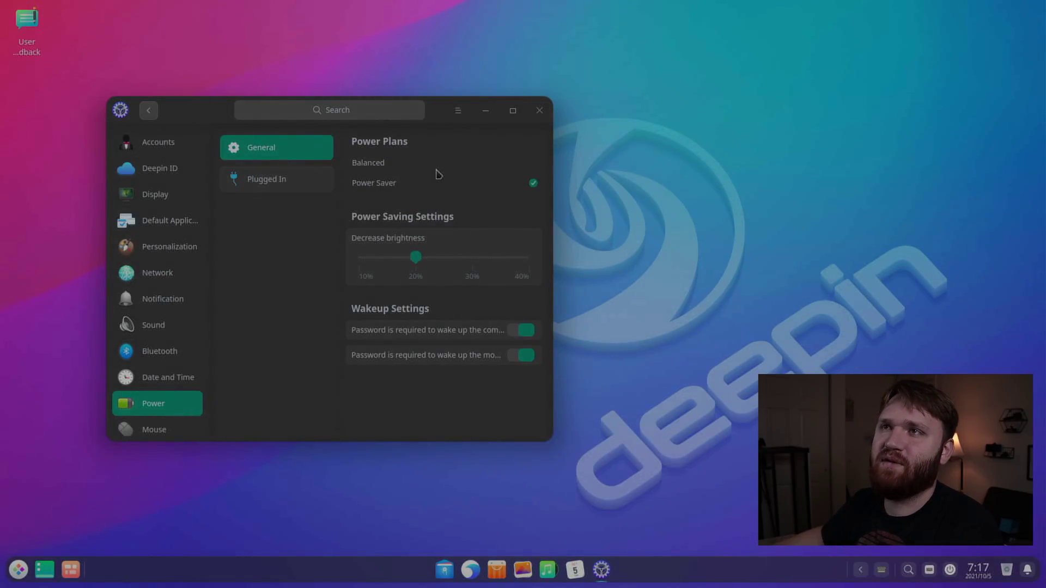
pyautogui.click(436, 167)
pyautogui.click(321, 179)
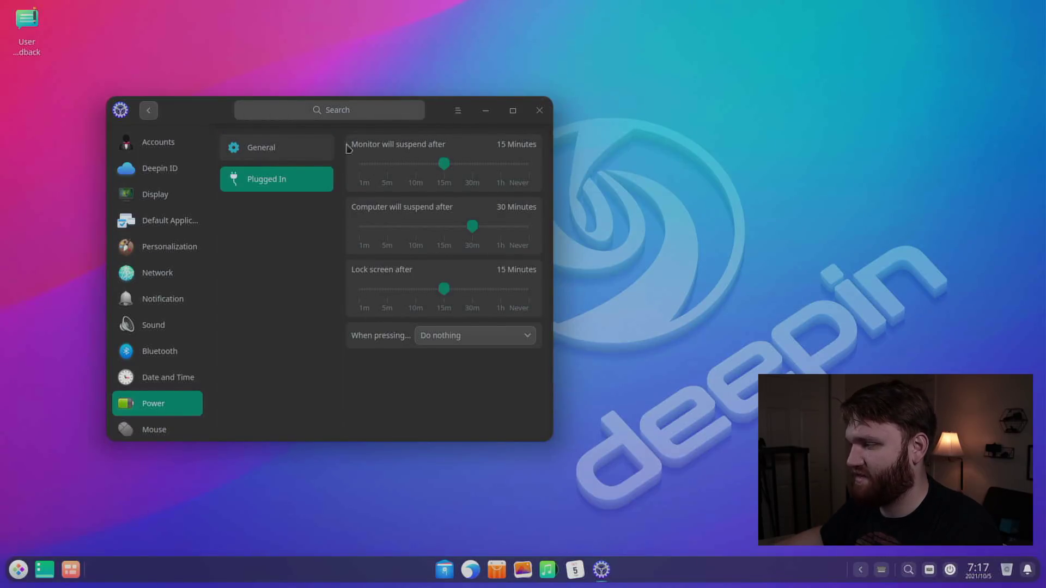
# View the Mouse settings, both general and pointer-specific, and the general keyboard settings.
pyautogui.scroll(-3, 140, 433)
pyautogui.click(175, 325)
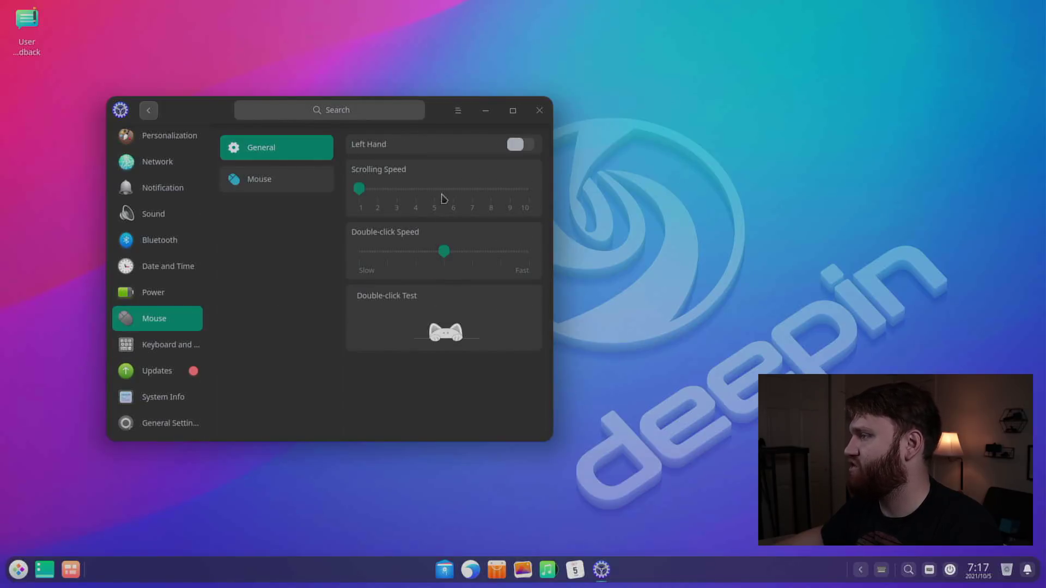
pyautogui.click(295, 178)
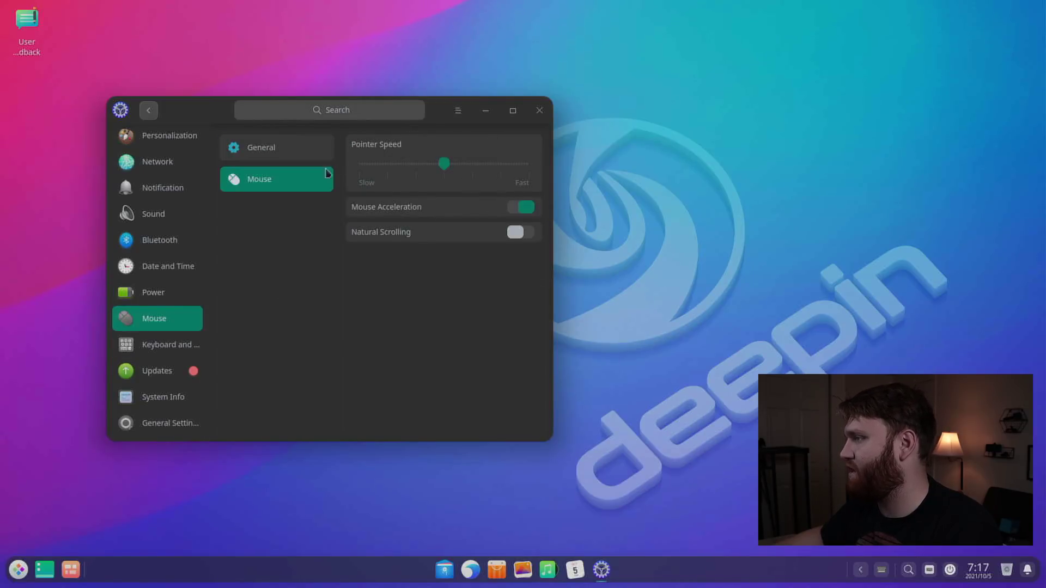
pyautogui.click(300, 151)
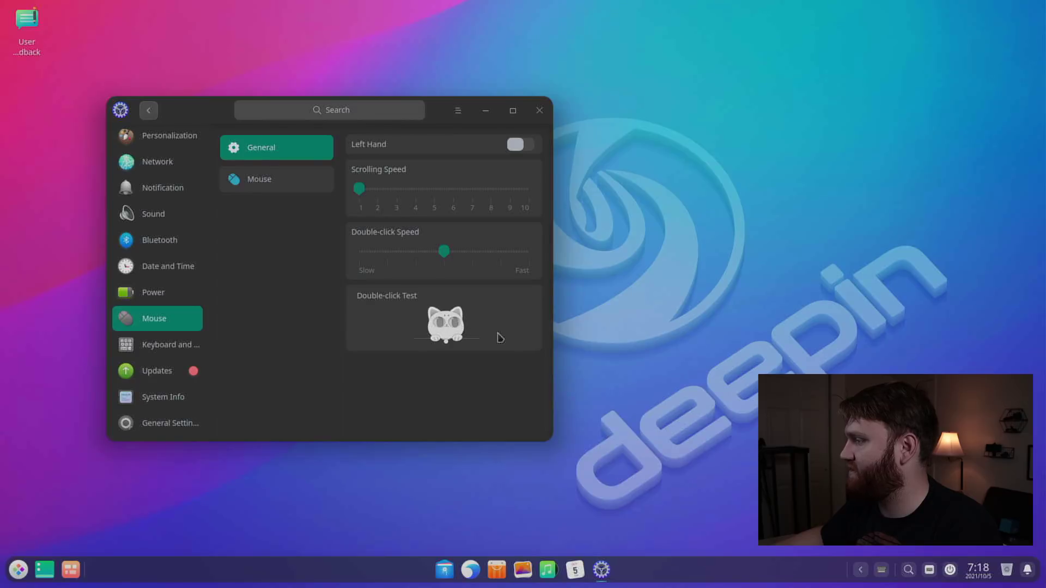
pyautogui.click(197, 346)
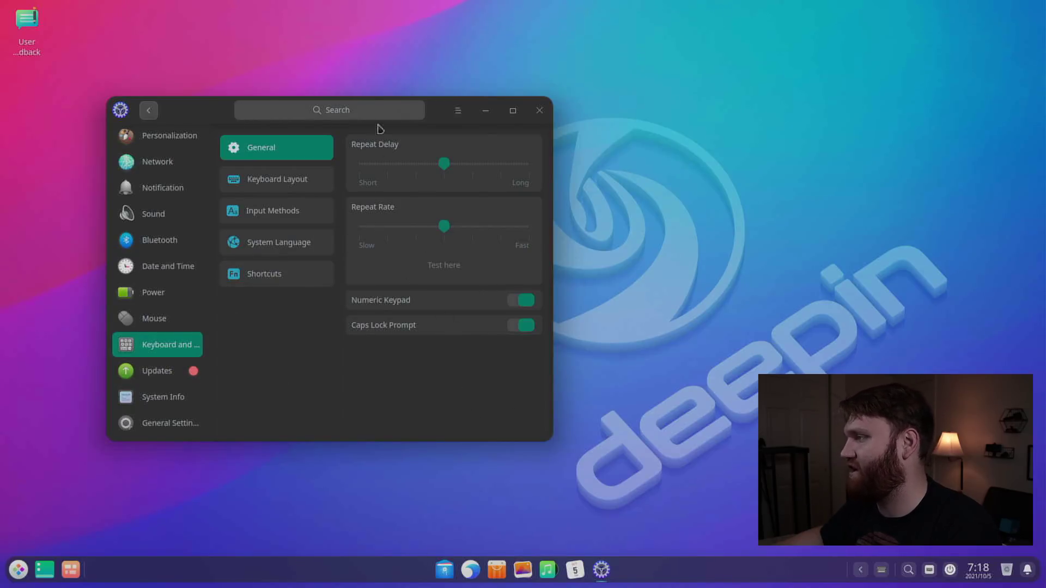
# View the system's Updates and Update Settings pages, and the About This PC details under System Info.
pyautogui.click(158, 372)
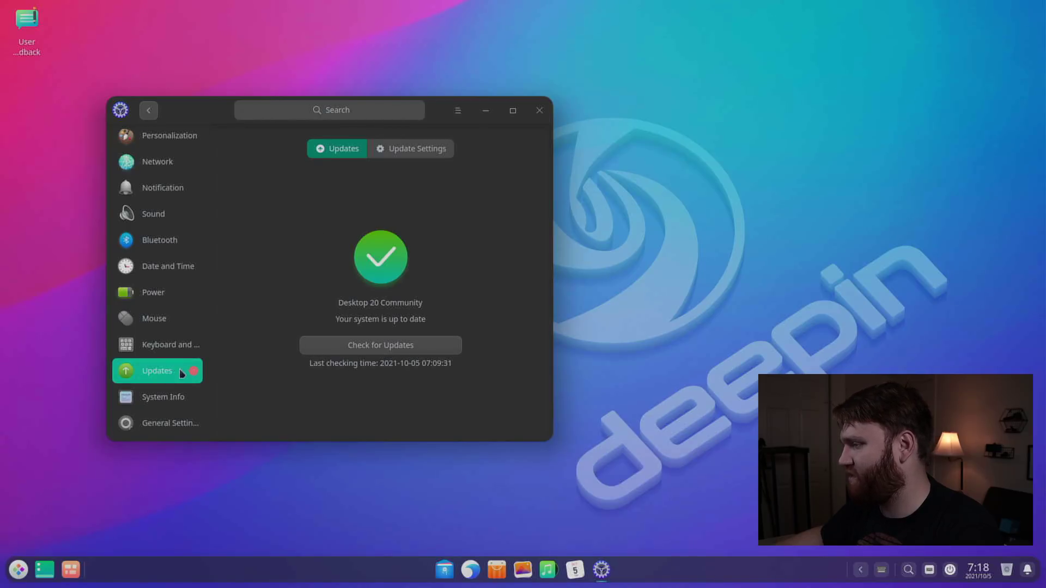
pyautogui.click(439, 151)
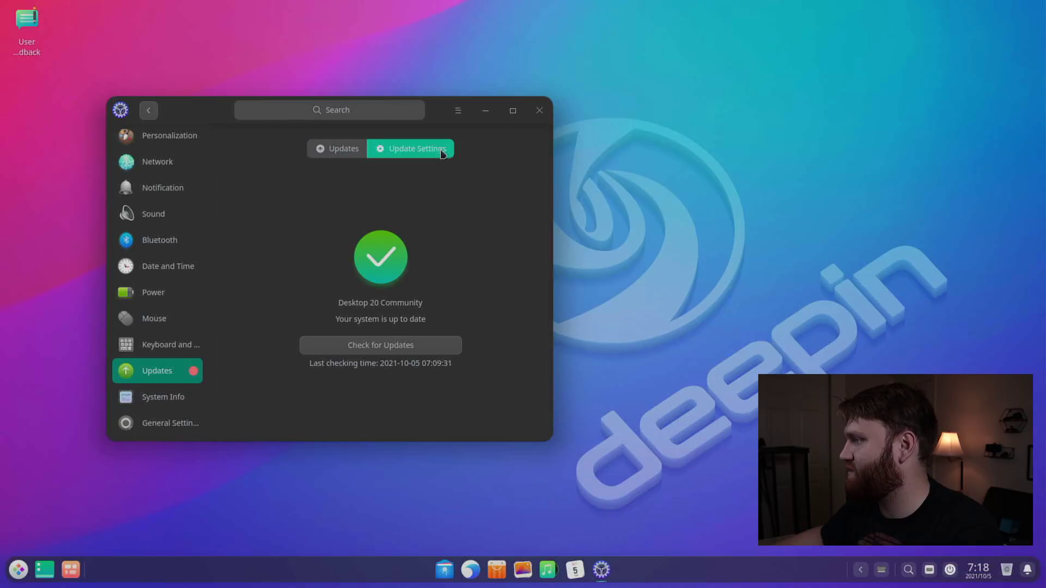
pyautogui.click(348, 155)
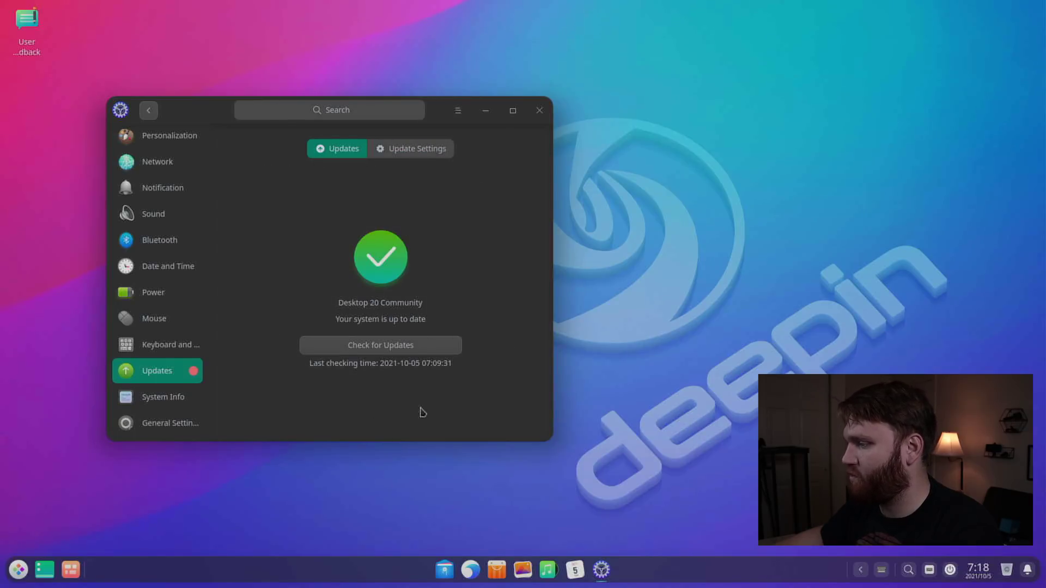
pyautogui.click(174, 397)
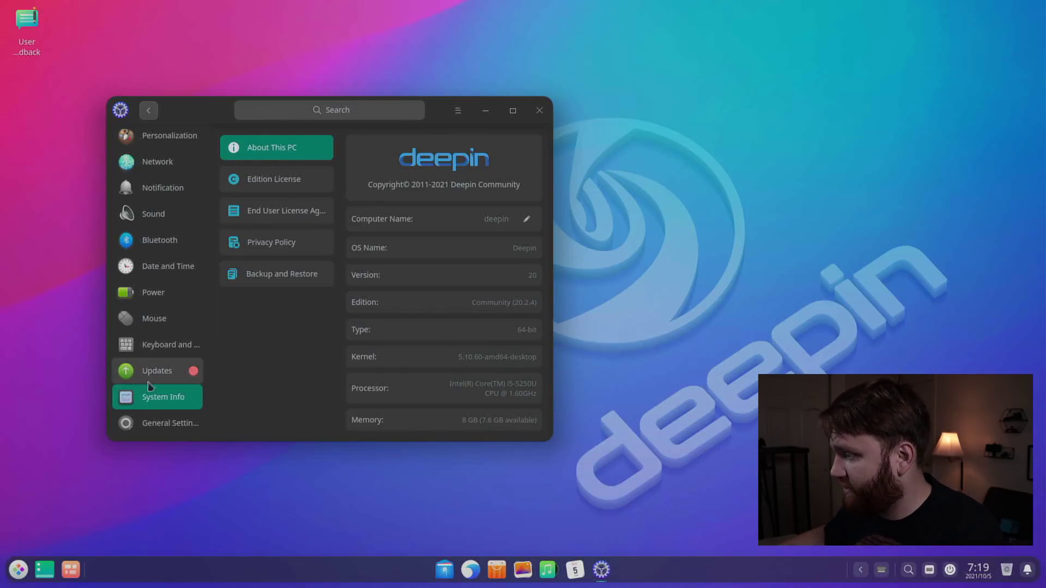
# Try to turn off the Theme option in the Boot Menu settings under General Settings, cancelling the authentication request.
pyautogui.click(168, 430)
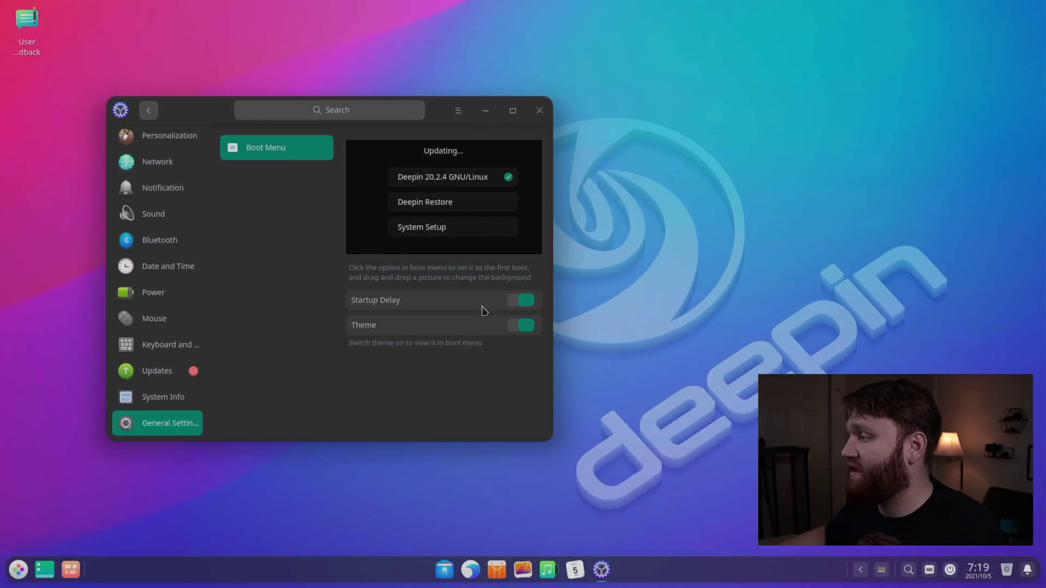
pyautogui.click(522, 326)
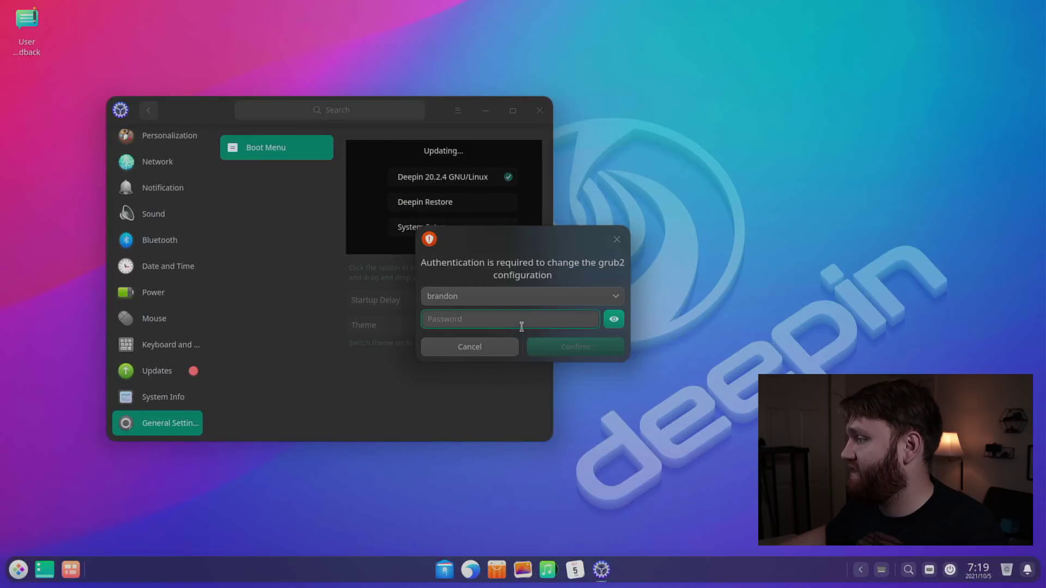
pyautogui.click(470, 349)
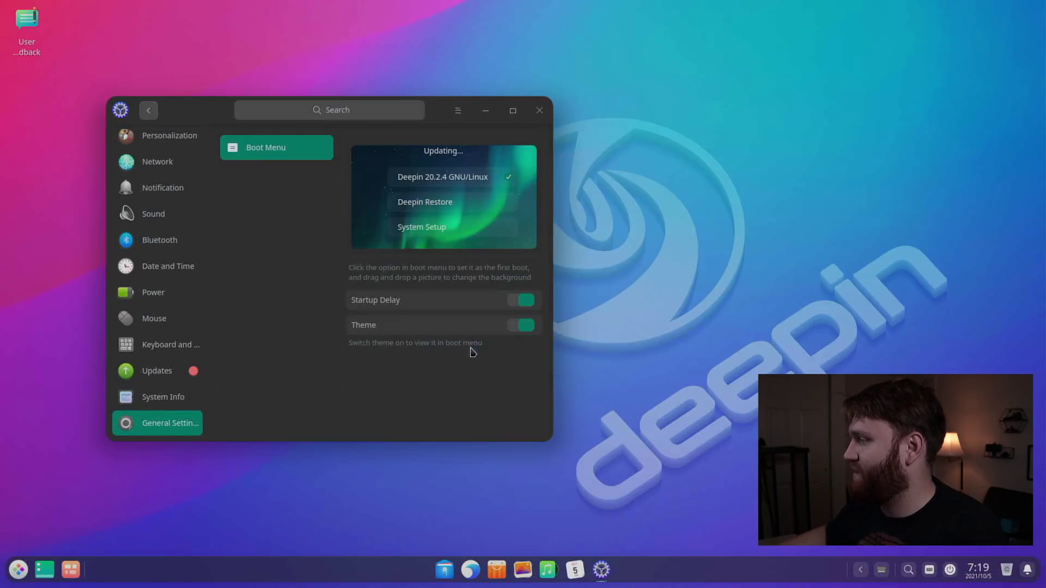
# Switch from the Control Center to the App Store and browse the Editor's Choice and Hot Updates List among the Hot Apps.
pyautogui.click(533, 112)
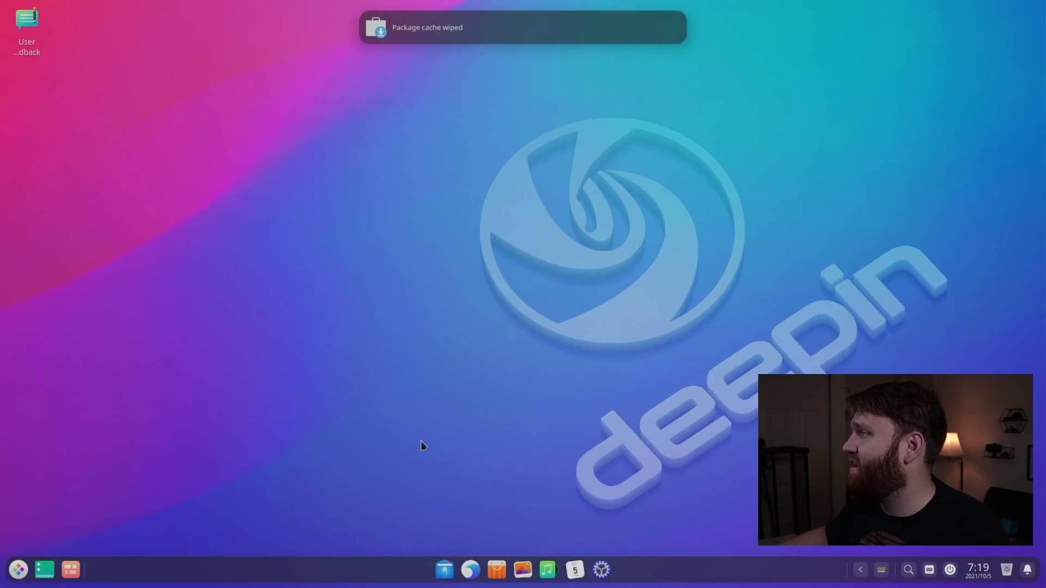
pyautogui.click(497, 577)
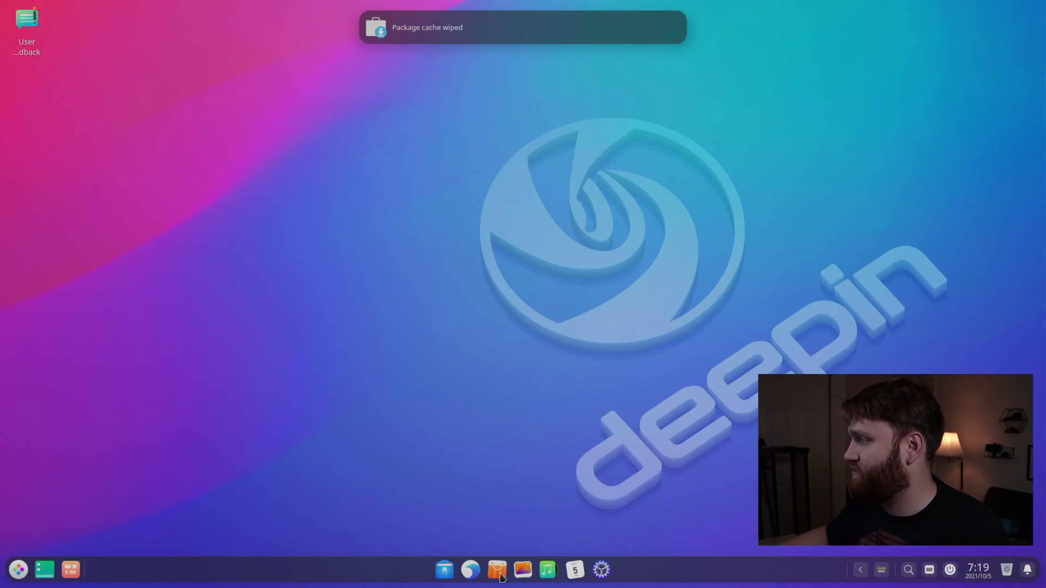
pyautogui.moveTo(514, 92); pyautogui.dragTo(392, 72)
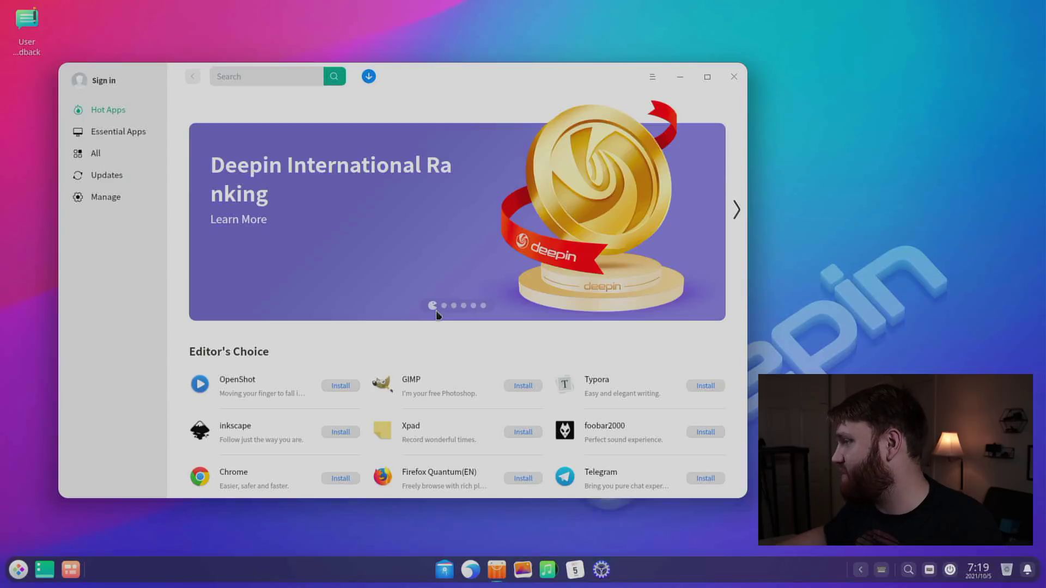
pyautogui.scroll(-8, 385, 362)
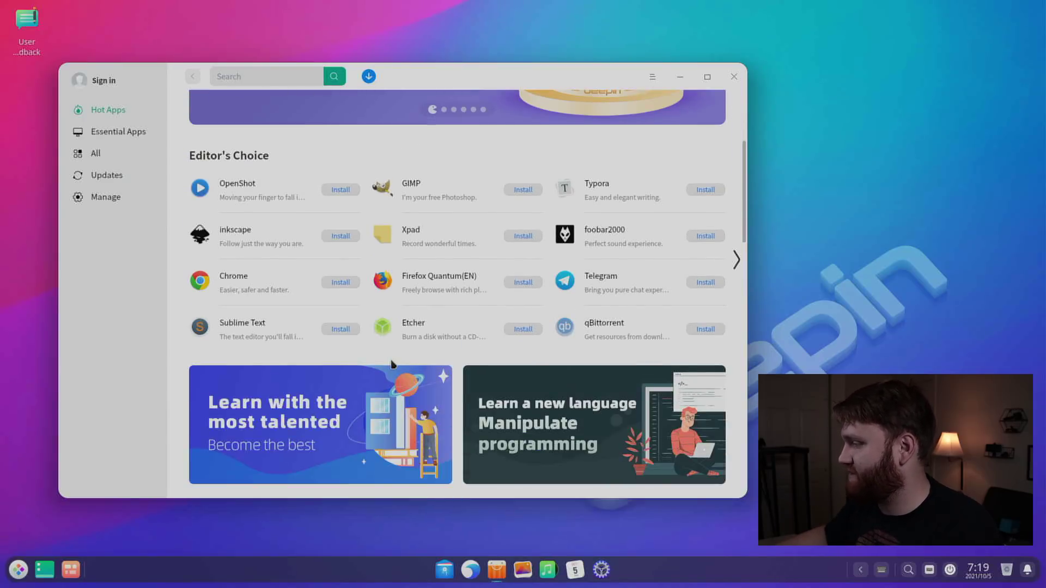
pyautogui.scroll(-1, 393, 365)
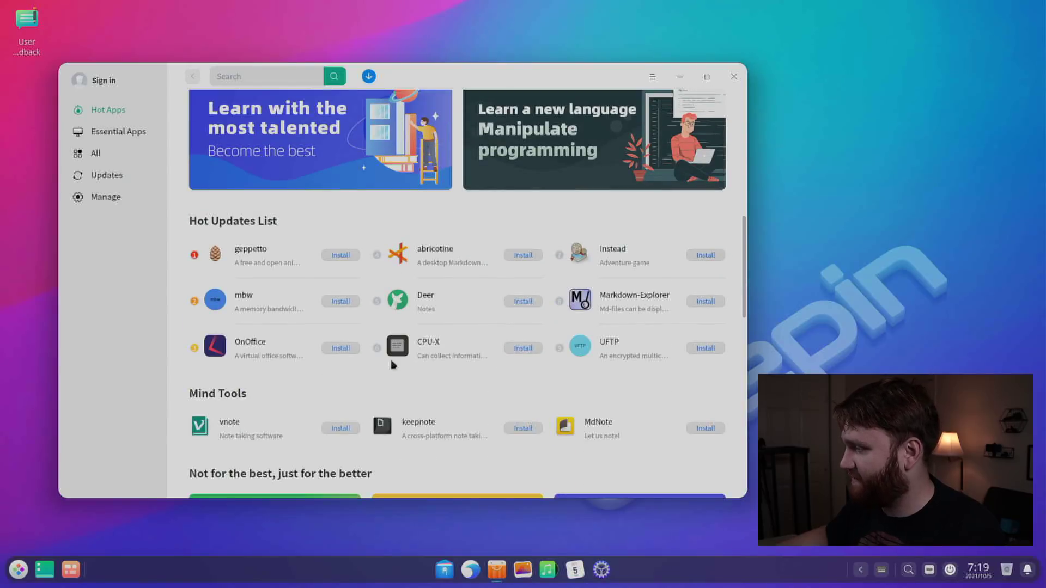
pyautogui.scroll(9, 392, 364)
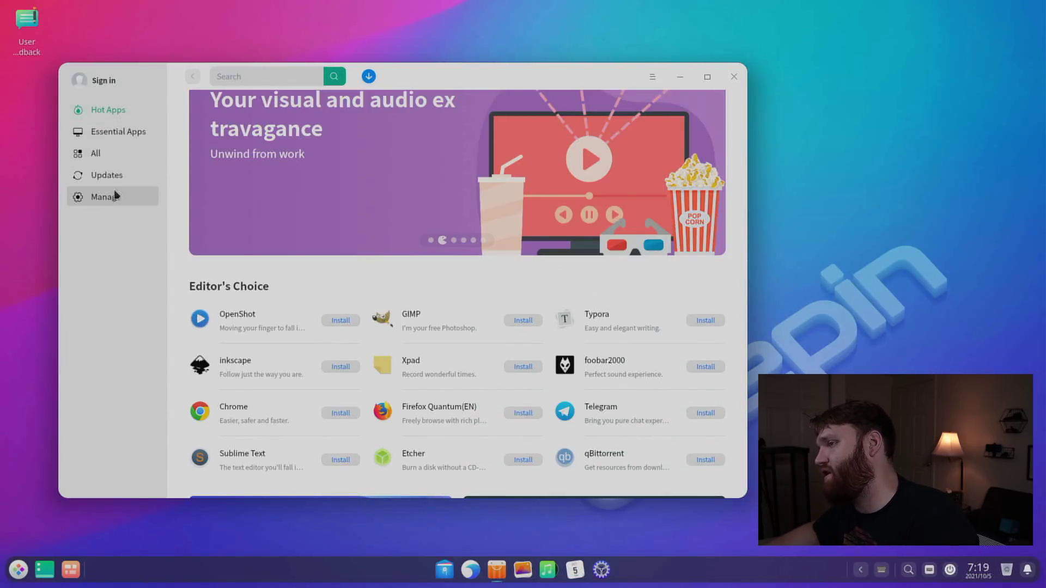
# Open GIMP from the Essential Apps and examine its description, related apps, user ratings and comments.
pyautogui.click(134, 133)
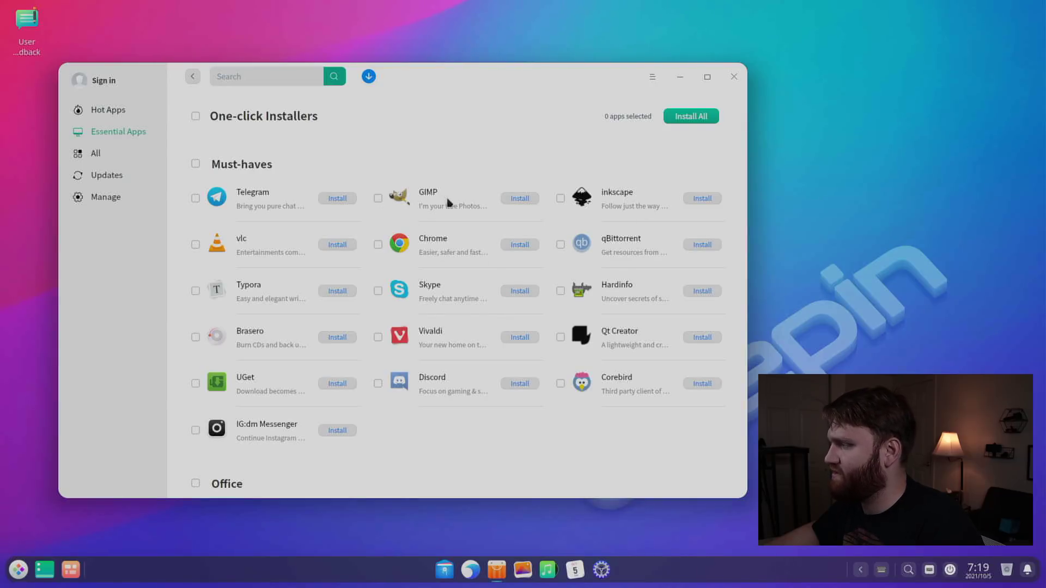
pyautogui.click(434, 207)
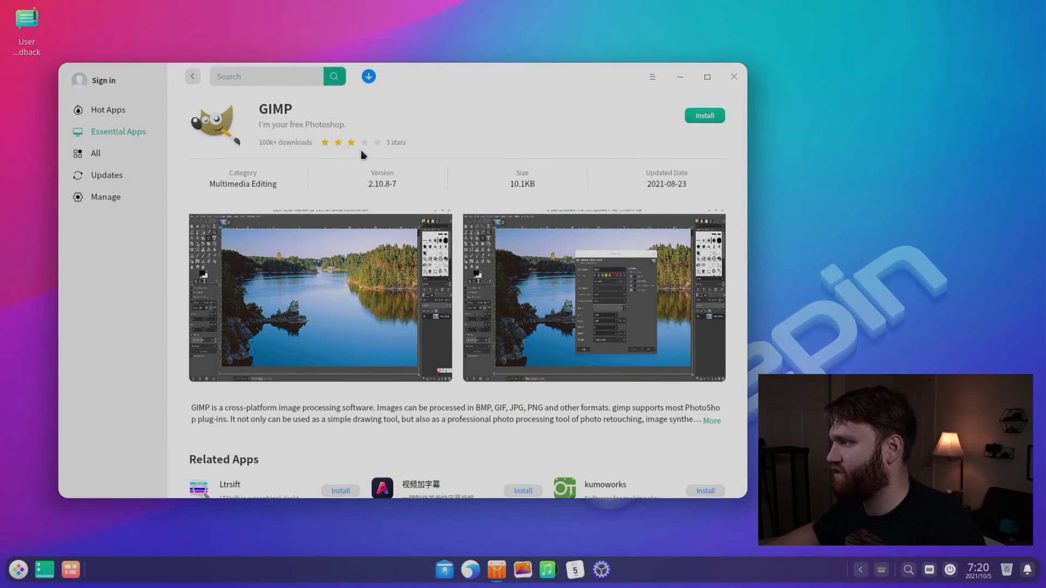
pyautogui.scroll(-3, 444, 298)
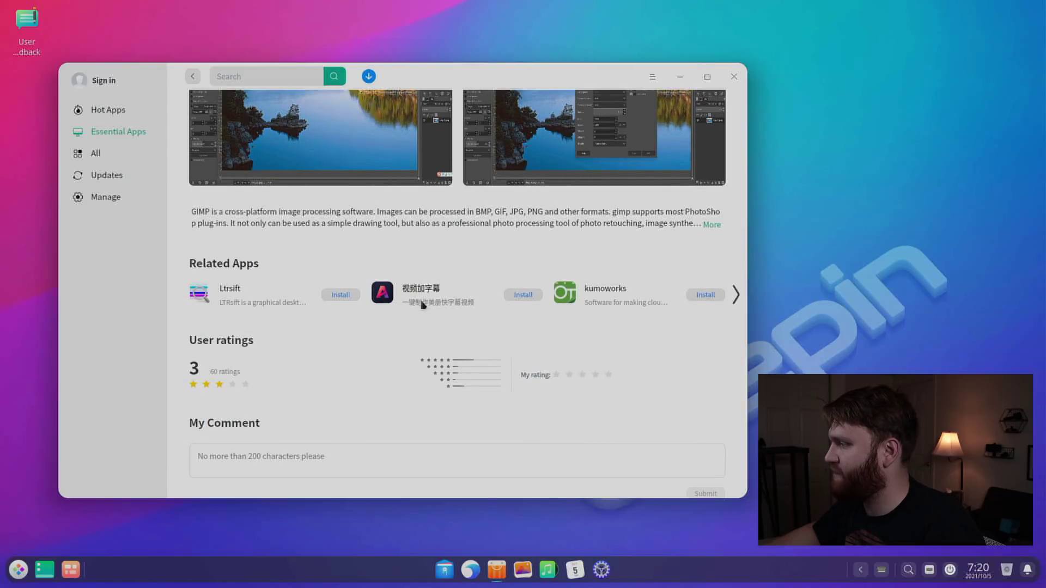
pyautogui.scroll(-1, 297, 327)
pyautogui.scroll(-4, 340, 289)
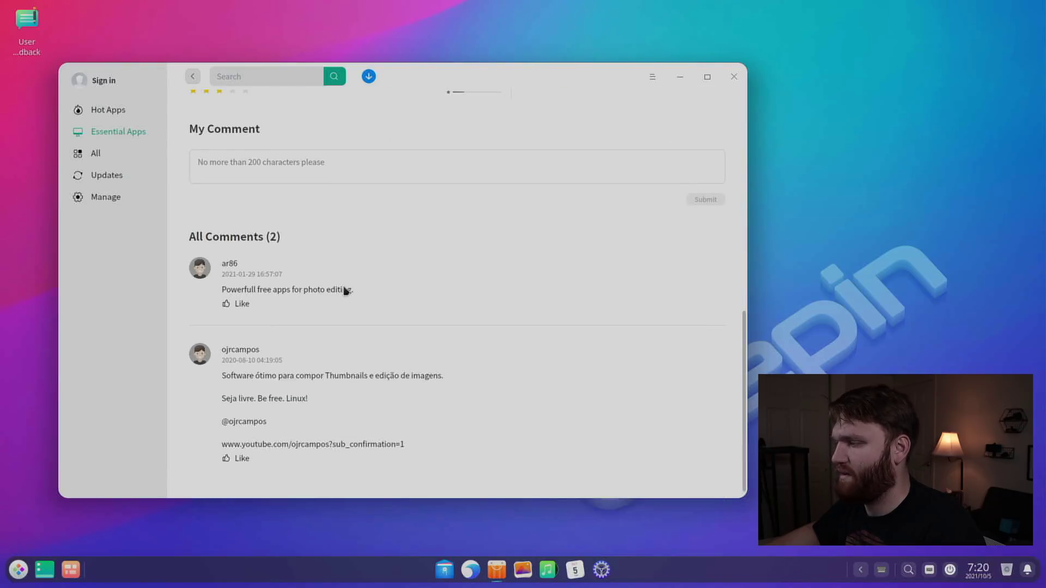
pyautogui.scroll(1, 299, 311)
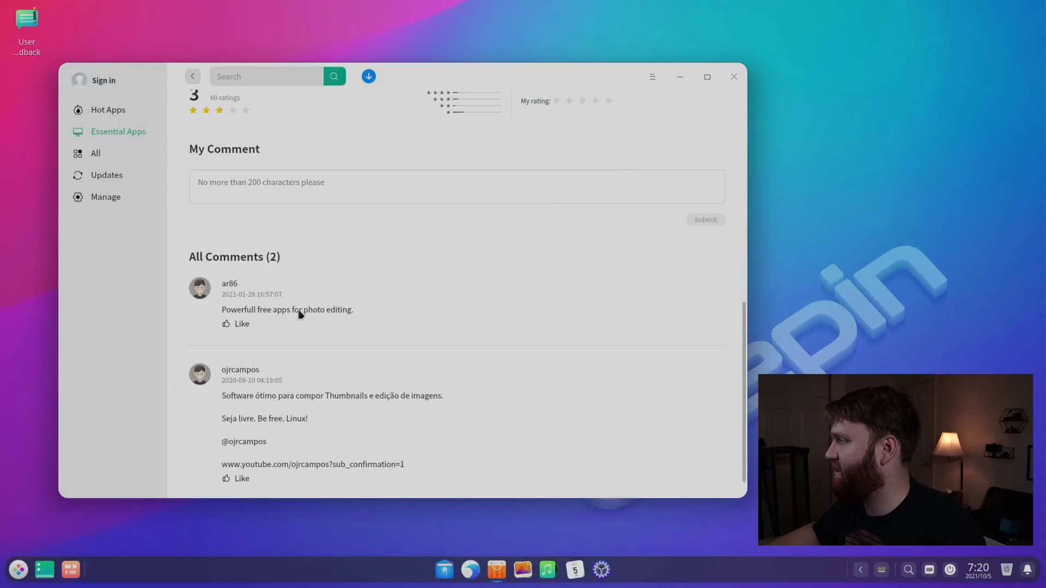
pyautogui.scroll(-1, 325, 327)
pyautogui.scroll(2, 326, 301)
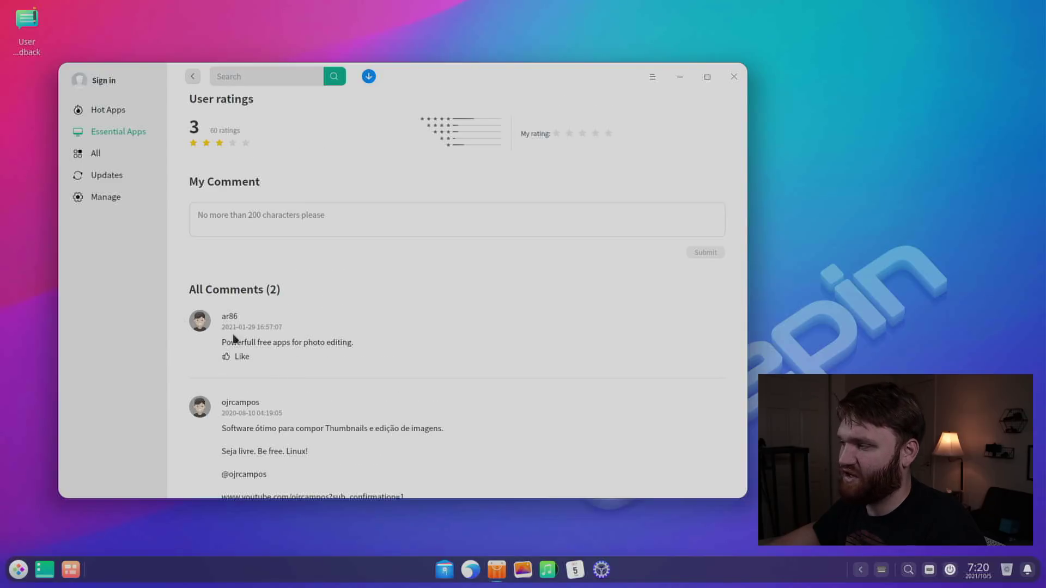
pyautogui.scroll(-2, 273, 315)
pyautogui.scroll(13, 254, 278)
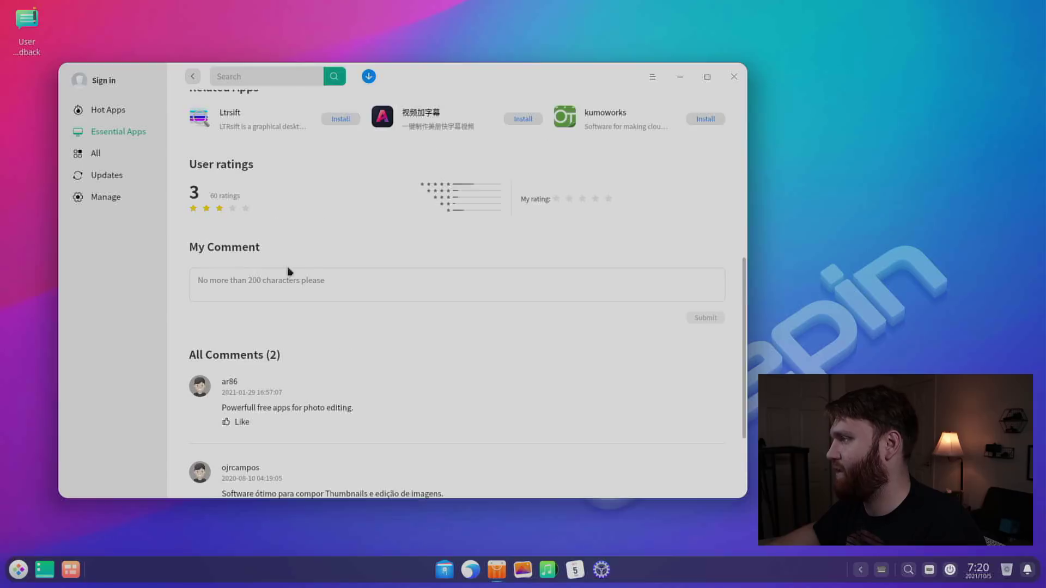
# Install GIMP and check its installation progress among the Hot Apps, on its own page and in the Downloads list.
pyautogui.click(706, 120)
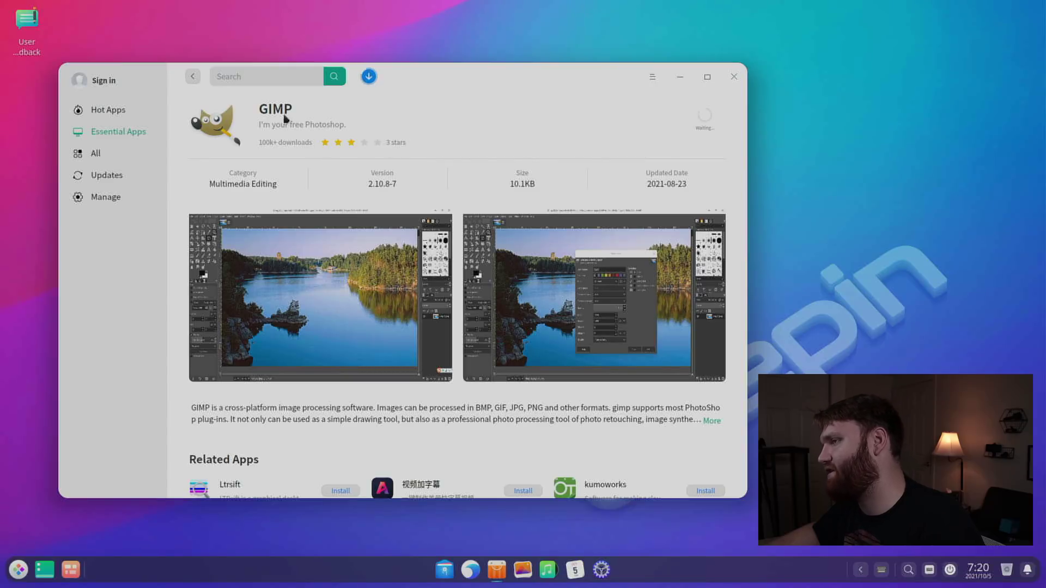
pyautogui.click(123, 112)
pyautogui.scroll(-1, 523, 337)
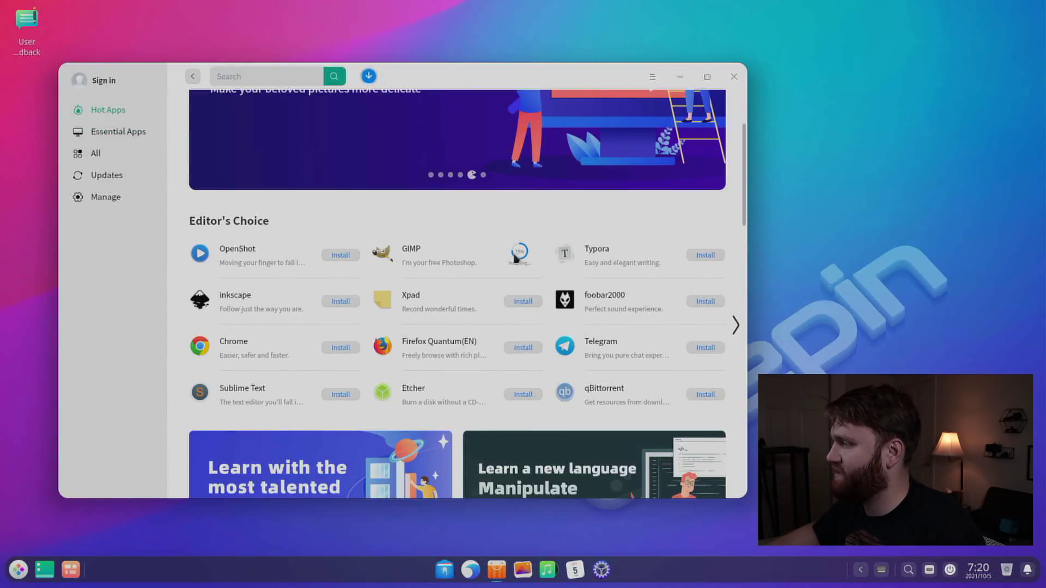
pyautogui.click(446, 259)
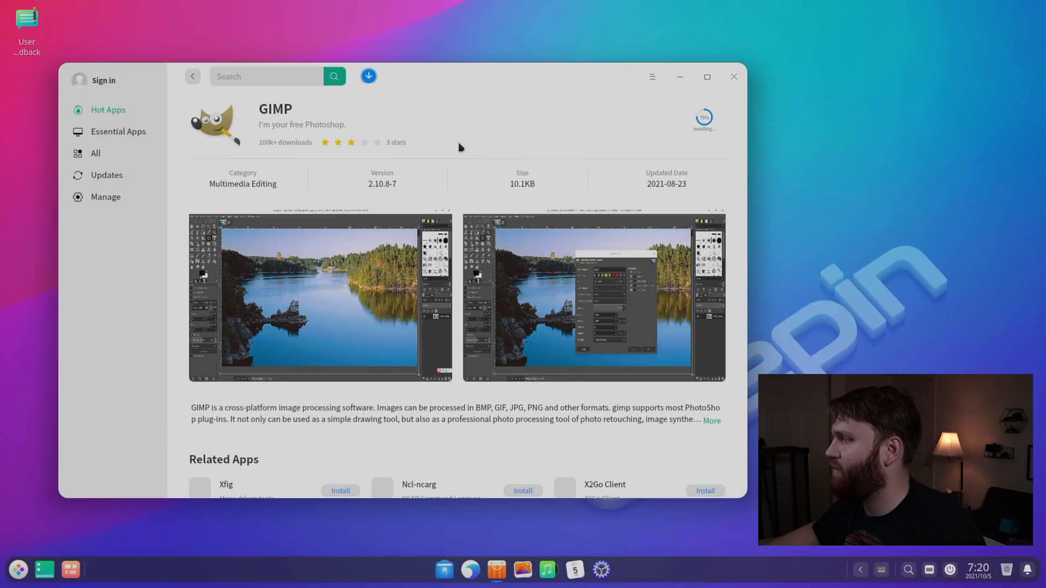
pyautogui.click(368, 76)
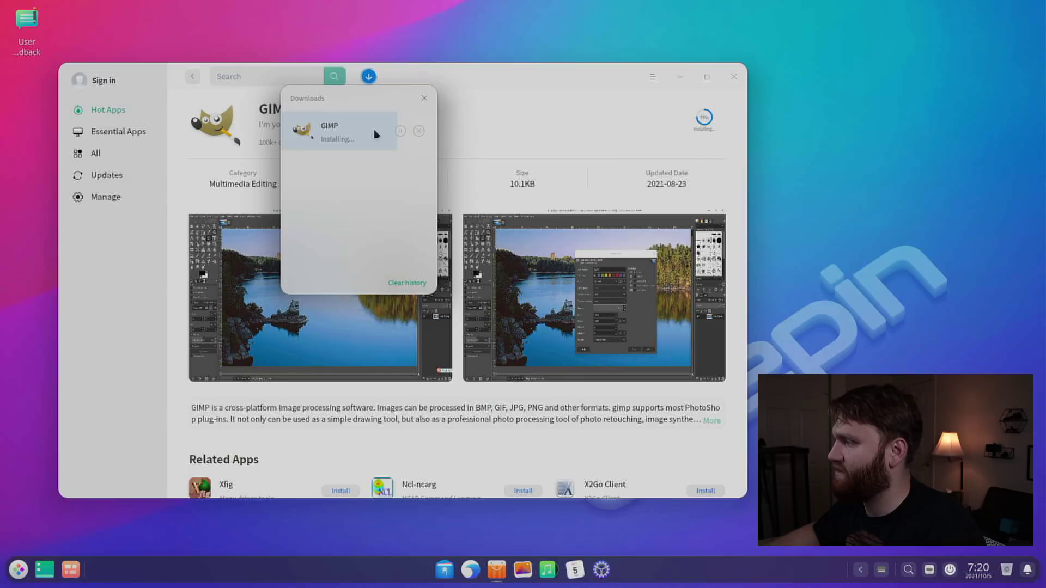
pyautogui.click(424, 97)
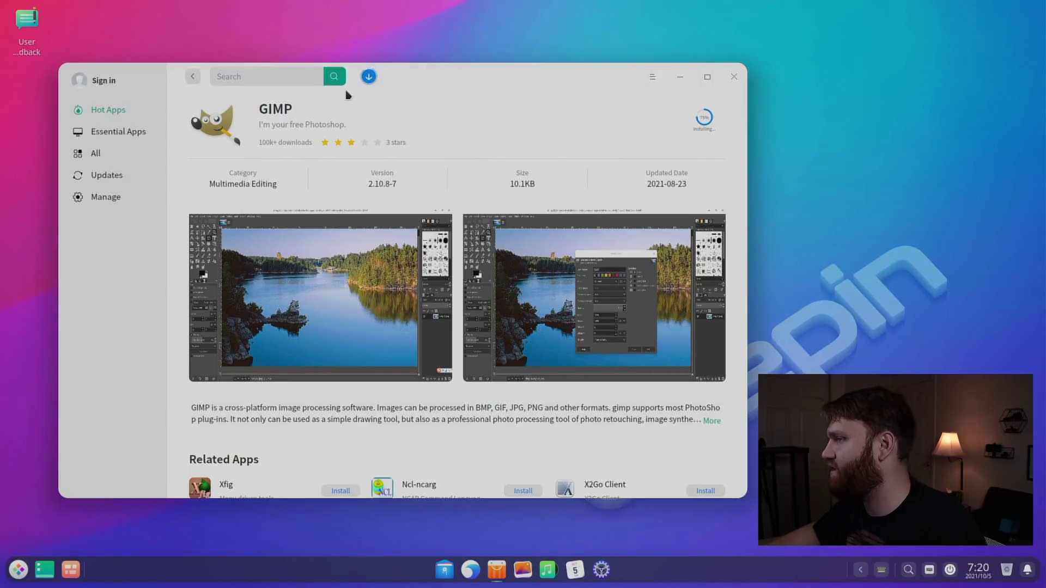
pyautogui.click(107, 114)
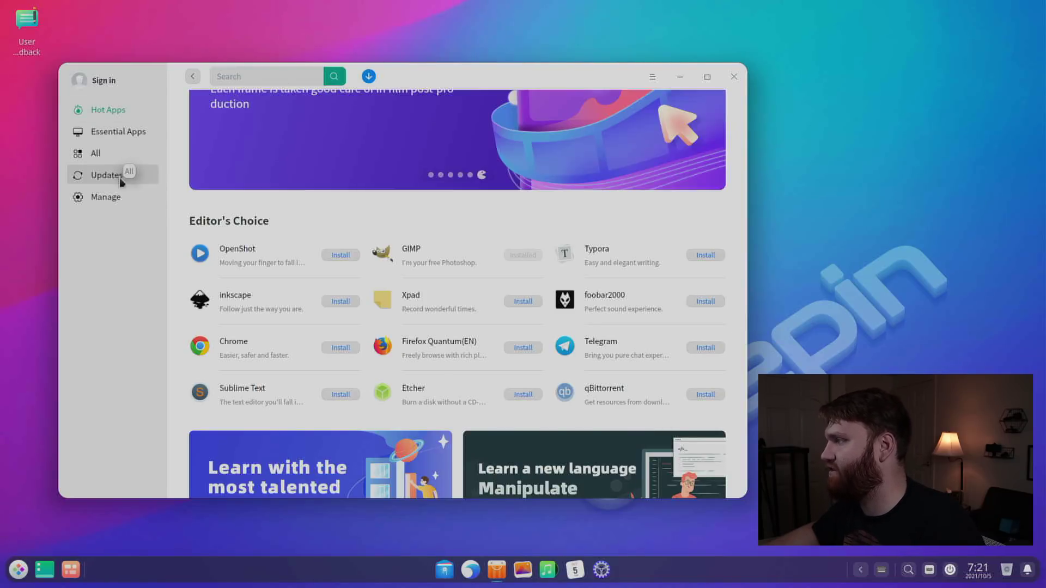
# Check the App Store's Updates page and GIMP's entry in the Downloads list.
pyautogui.click(121, 182)
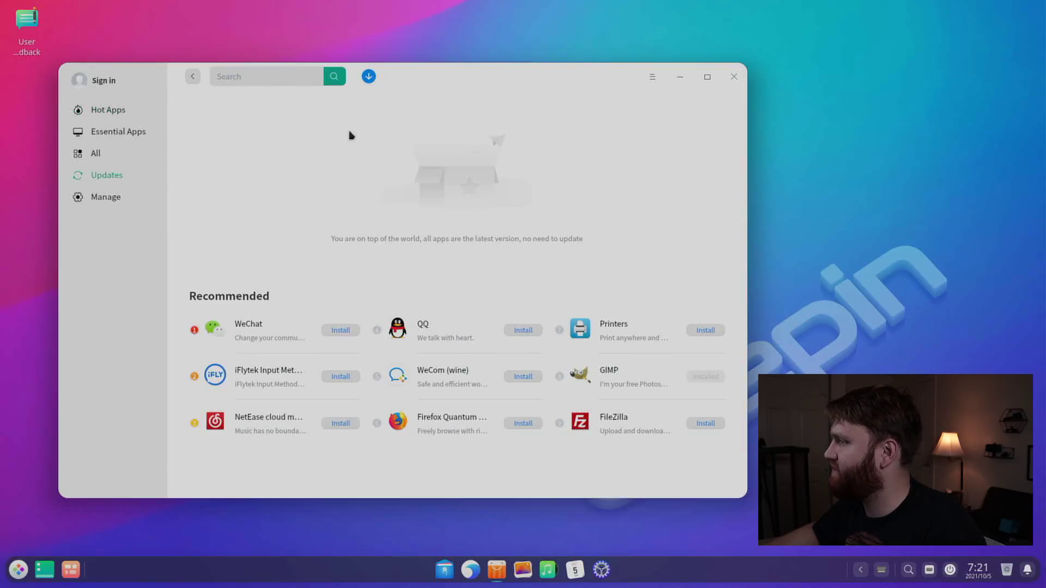
pyautogui.click(369, 77)
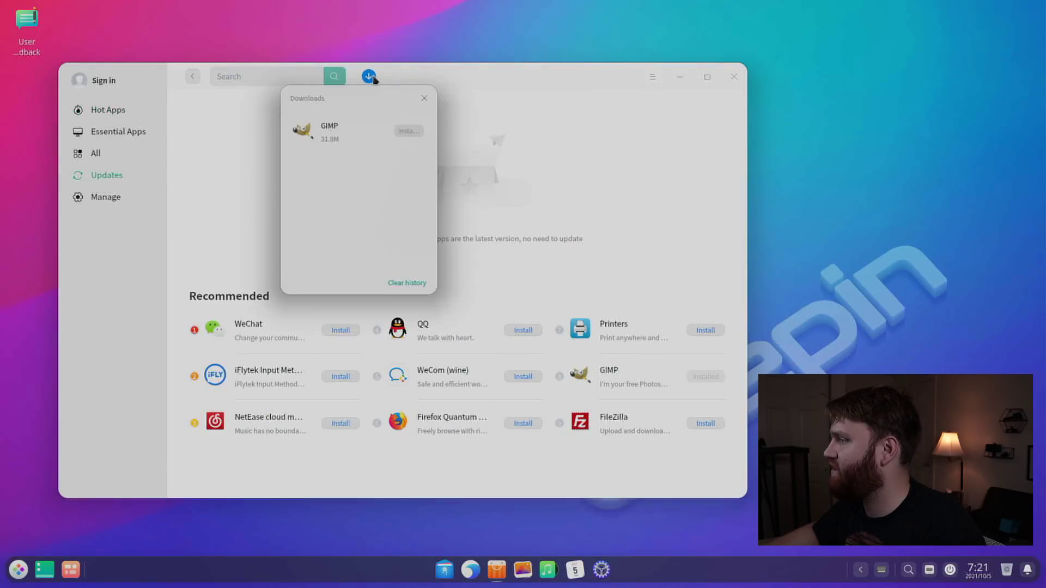
pyautogui.click(608, 275)
# Review the Notification Center and the installed apps on the App Store's Manage page, and close the store.
pyautogui.click(1028, 570)
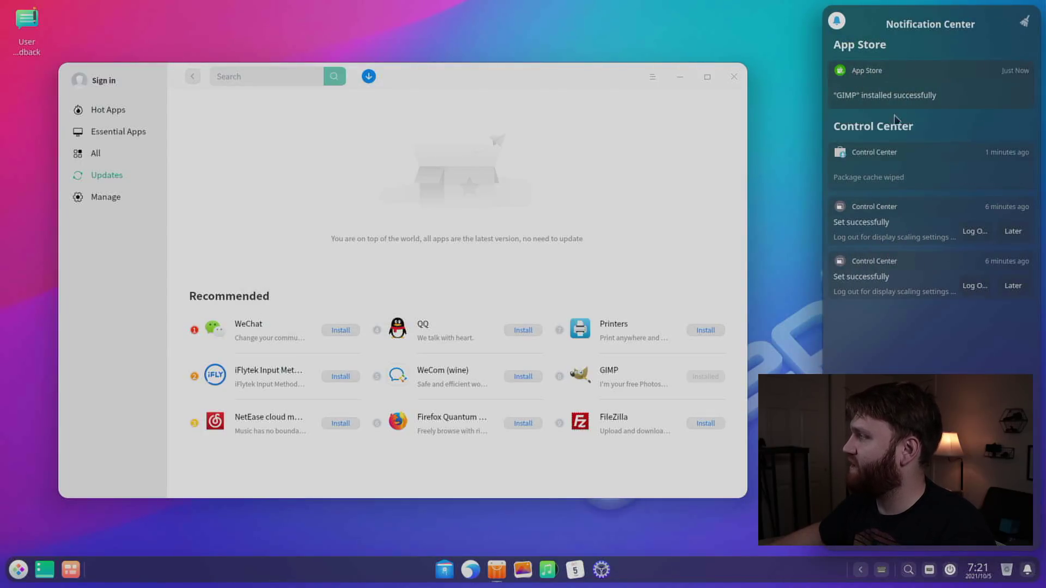
pyautogui.click(589, 136)
pyautogui.click(103, 200)
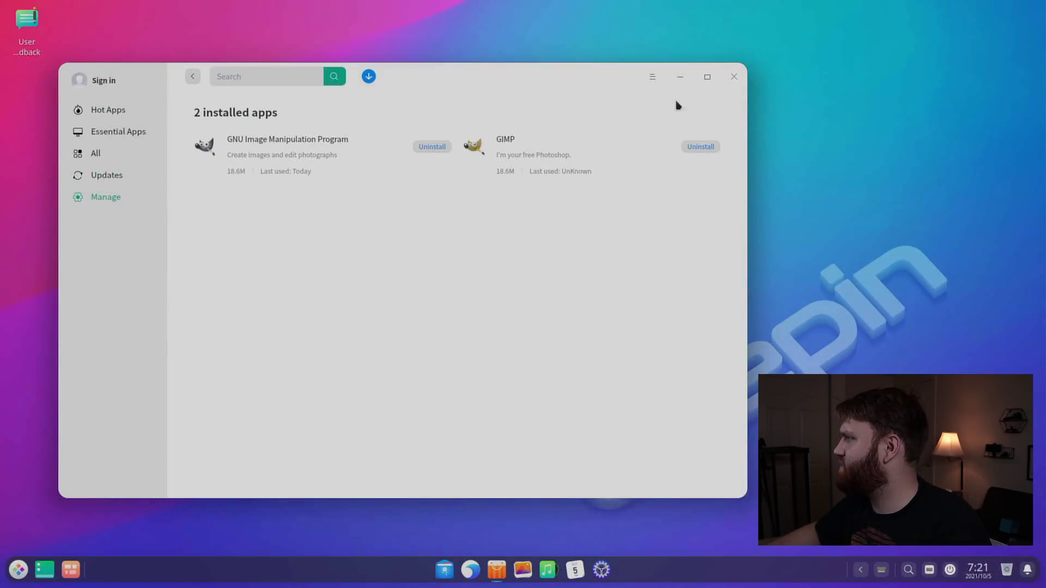
pyautogui.click(734, 76)
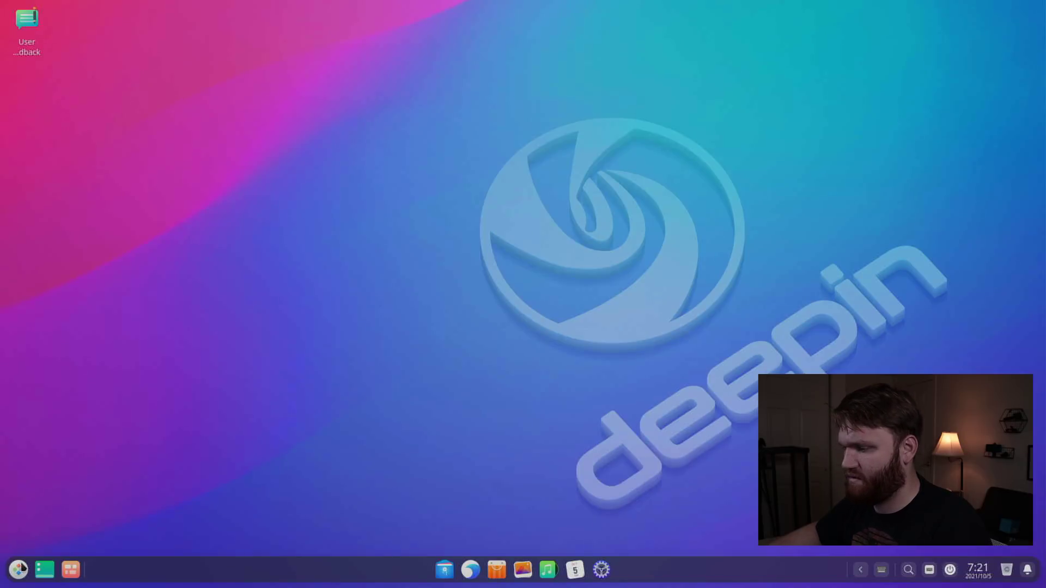
# Look through the launcher's app list for the newly installed GIMP and search it for "gimp".
pyautogui.click(21, 568)
pyautogui.scroll(-10, 87, 458)
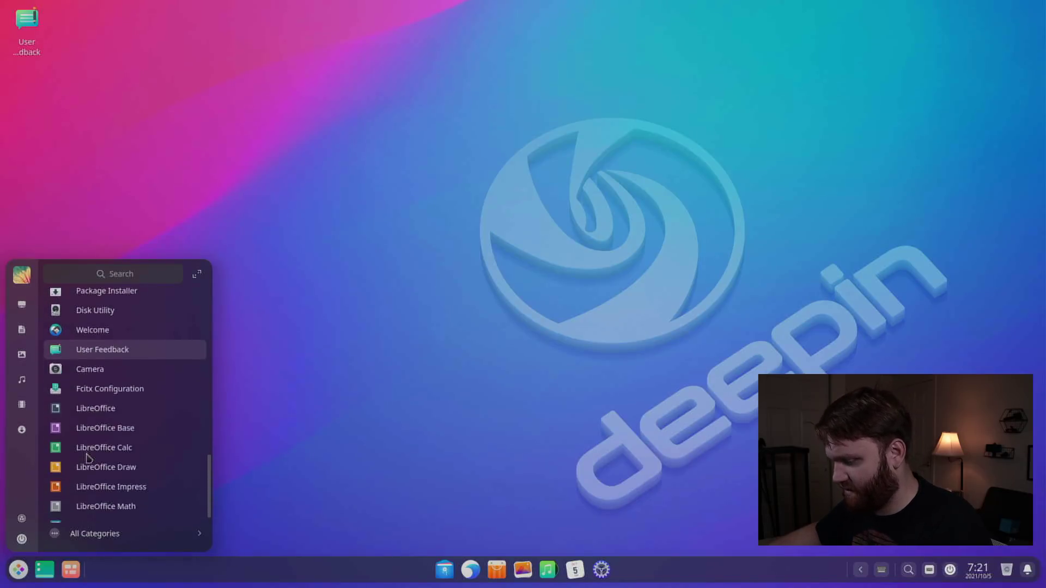
pyautogui.scroll(2, 87, 457)
pyautogui.write('gimp')
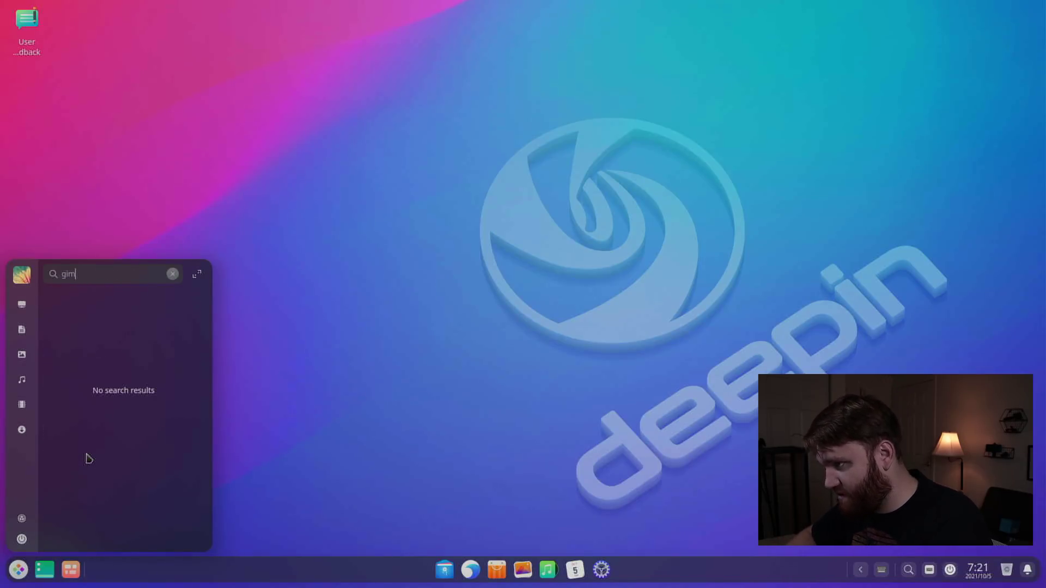
pyautogui.press('BackSpace')
pyautogui.press('BackSpace')
pyautogui.press('BackSpace')
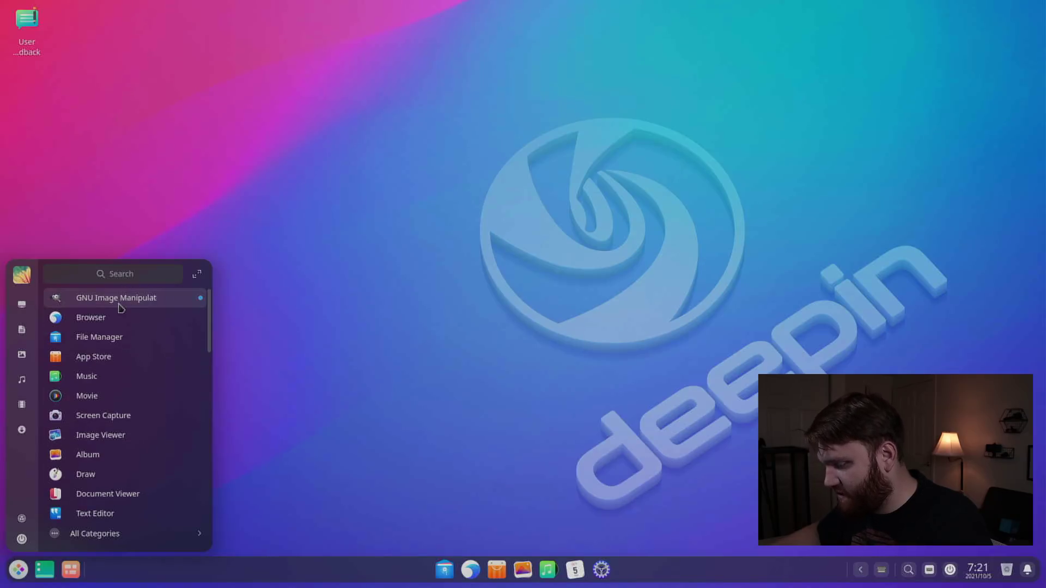
pyautogui.write('gimp')
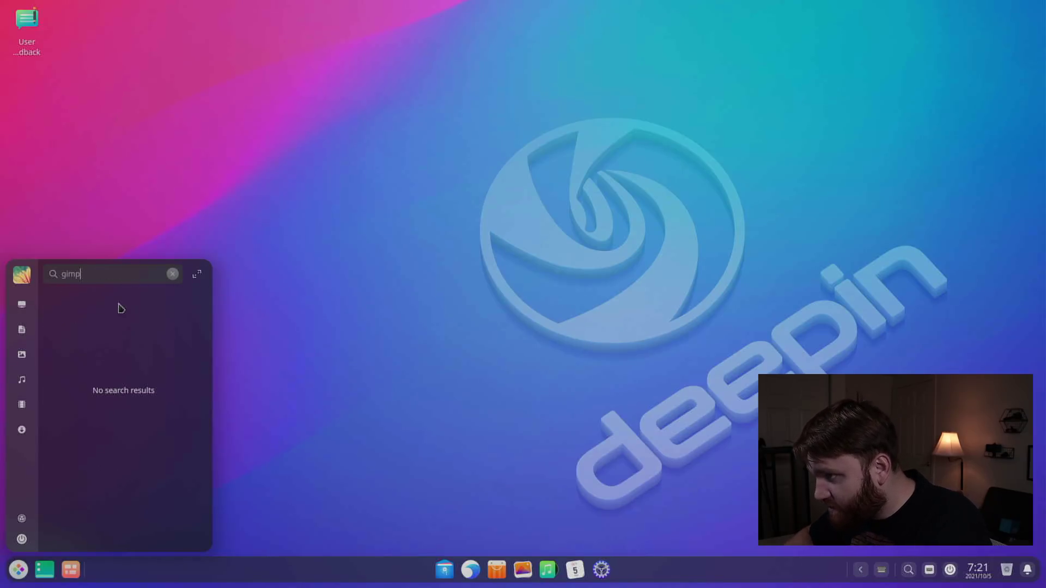
# Replace the launcher search with "gnu" and clear it to return to the full app list.
pyautogui.press('BackSpace')
pyautogui.press('BackSpace')
pyautogui.press('BackSpace')
pyautogui.press('BackSpace')
pyautogui.write('gnu')
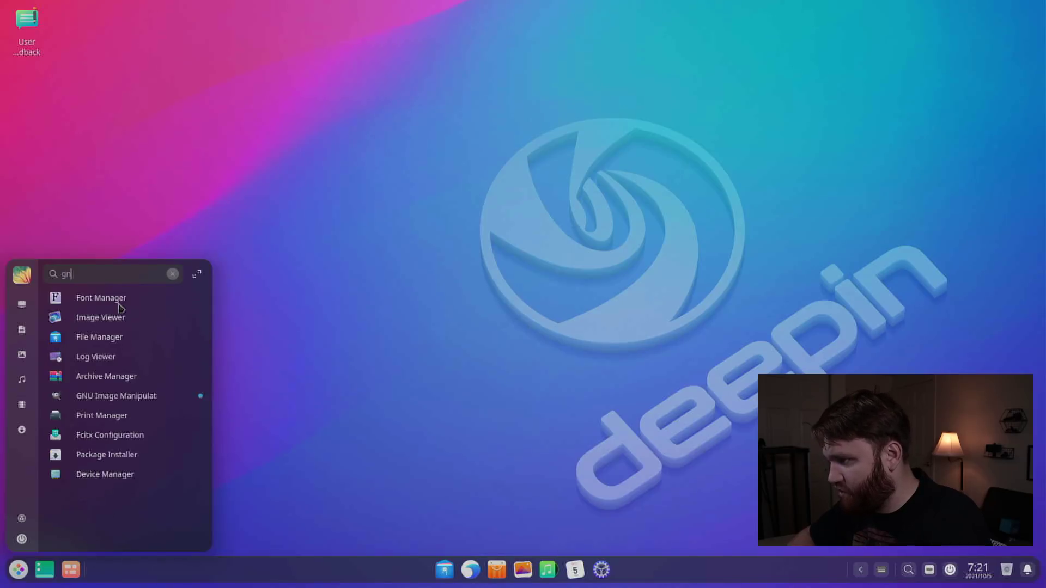
pyautogui.press('BackSpace')
pyautogui.press('BackSpace')
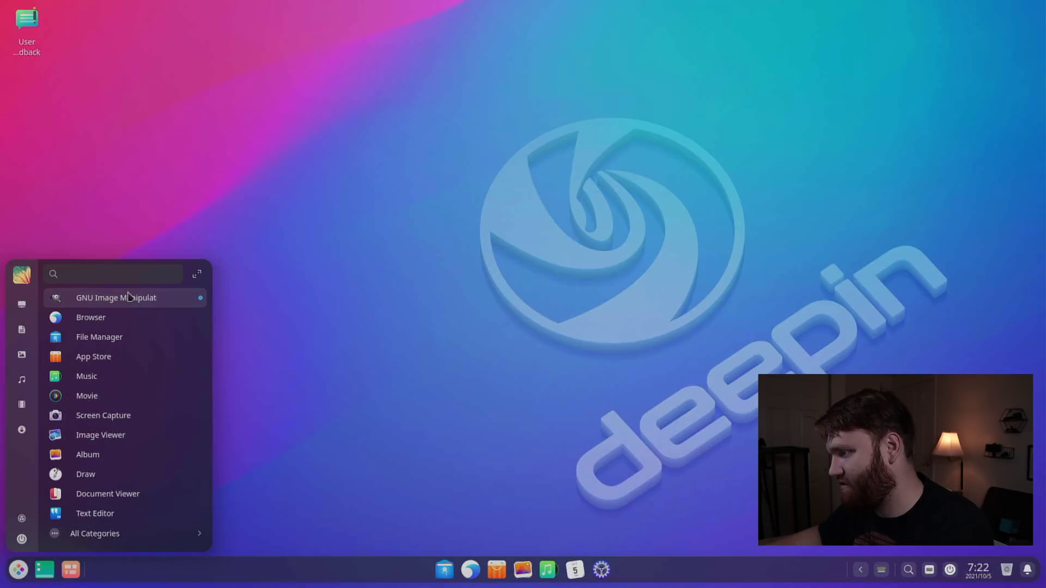
# Try the dock's Efficient Mode and restore Fashion Mode.
pyautogui.click(19, 571)
pyautogui.click(18, 571)
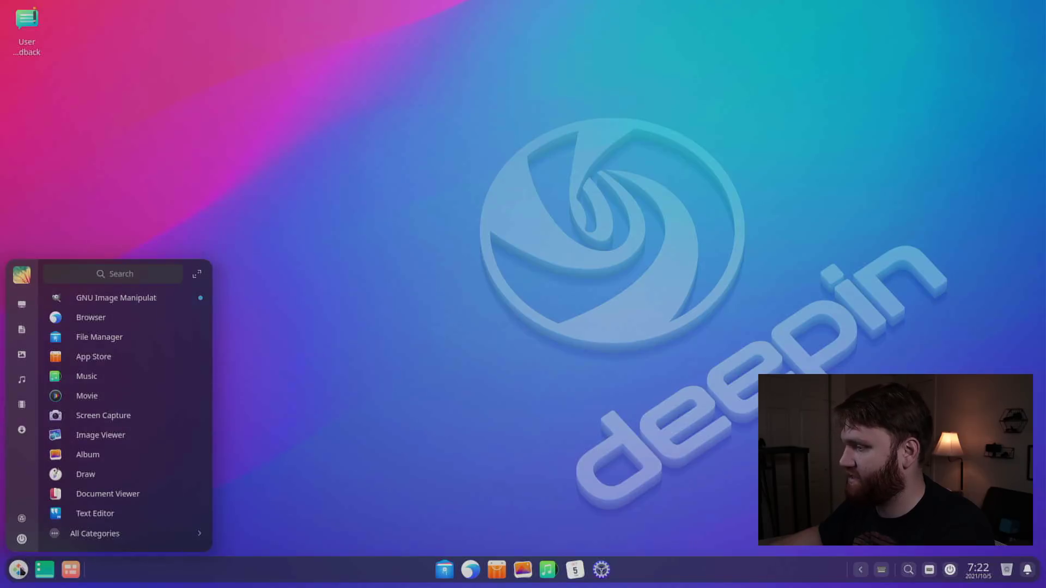
pyautogui.rightClick(19, 575)
pyautogui.moveTo(82, 511)
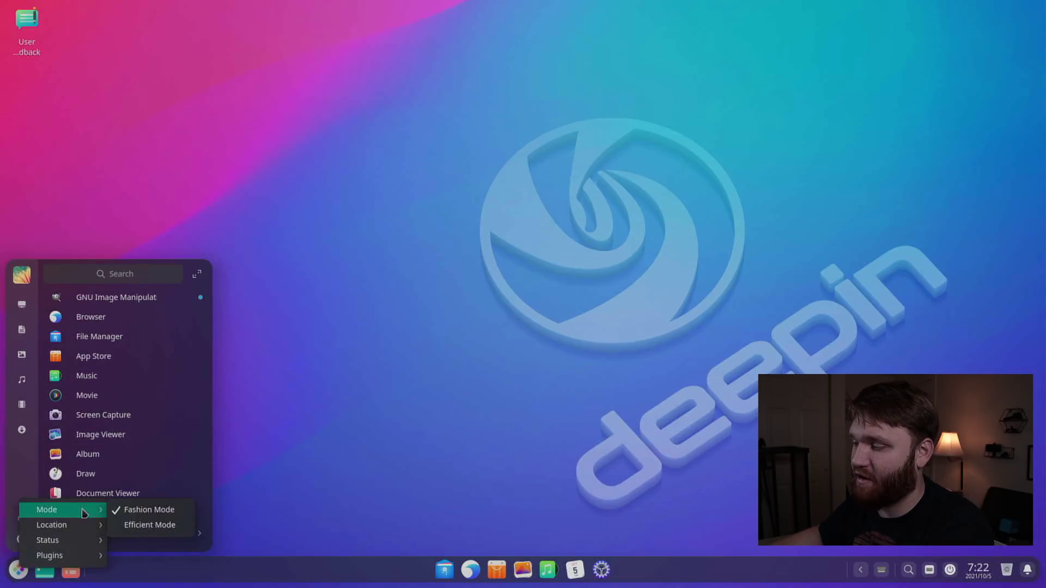
pyautogui.click(148, 526)
pyautogui.rightClick(11, 578)
pyautogui.moveTo(60, 521)
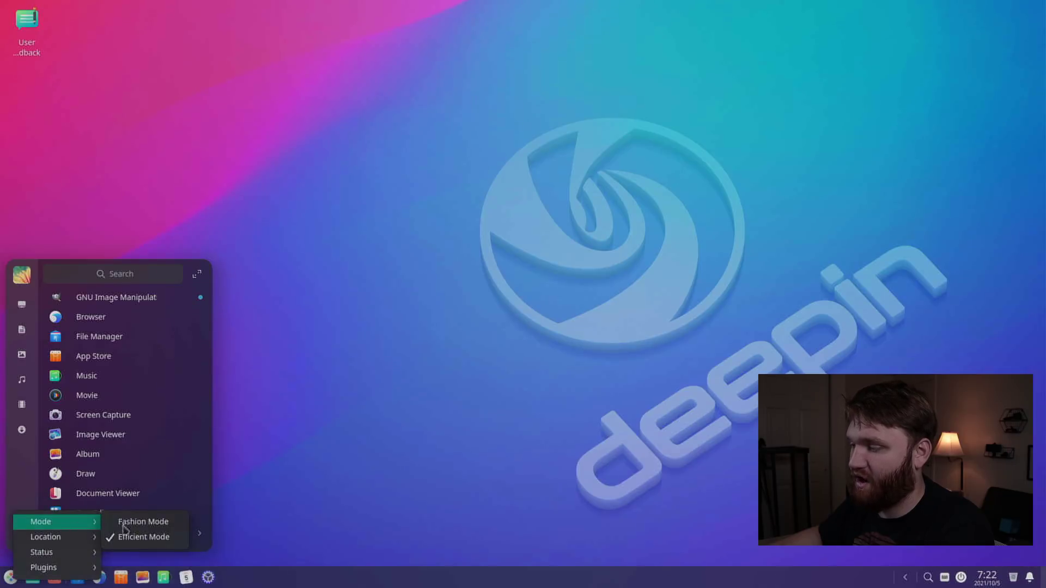
pyautogui.click(139, 522)
# Examine the dock's Plugins and Status options.
pyautogui.rightClick(12, 576)
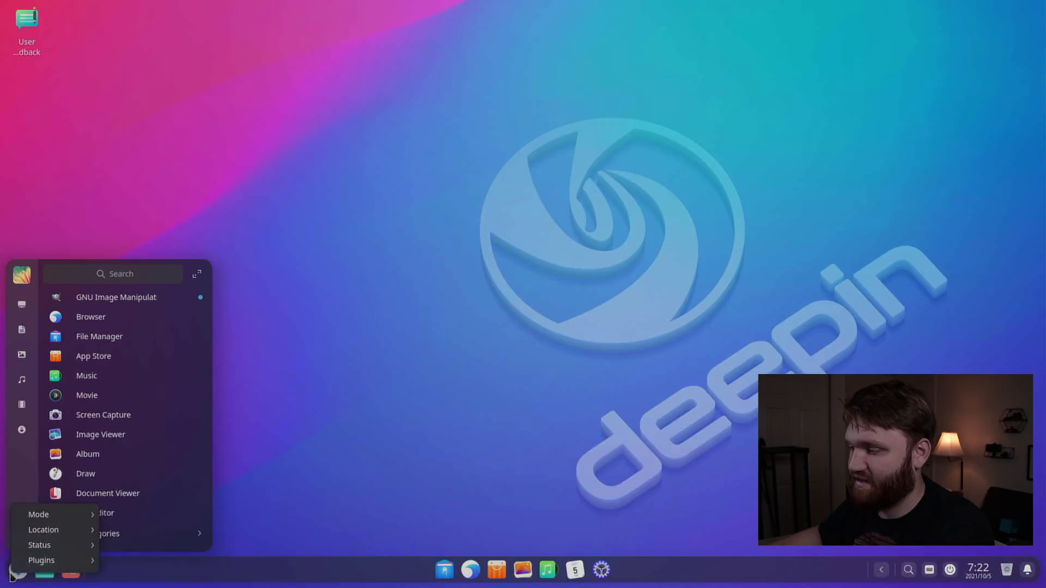
pyautogui.moveTo(41, 561)
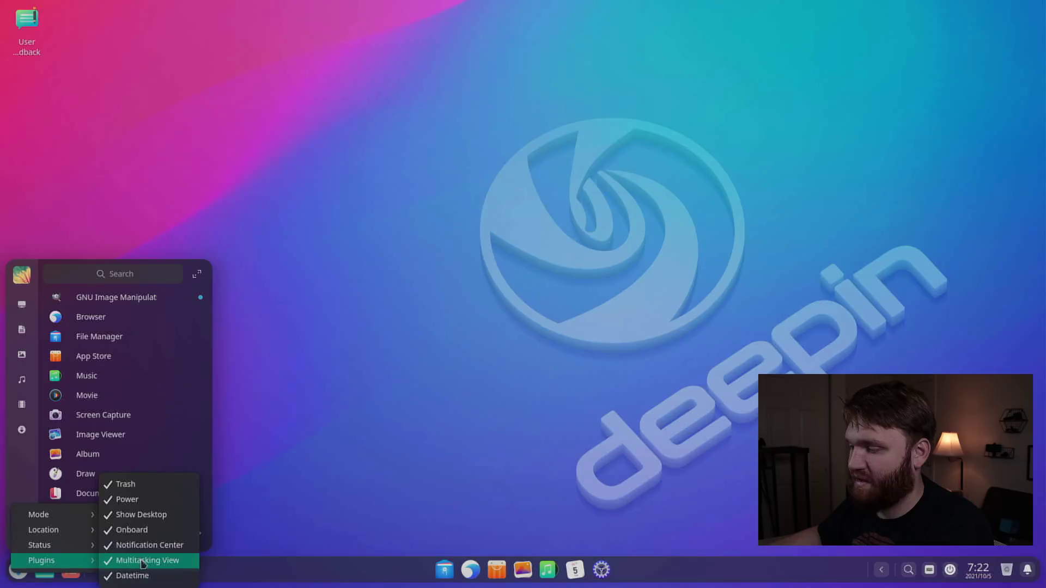
pyautogui.moveTo(76, 546)
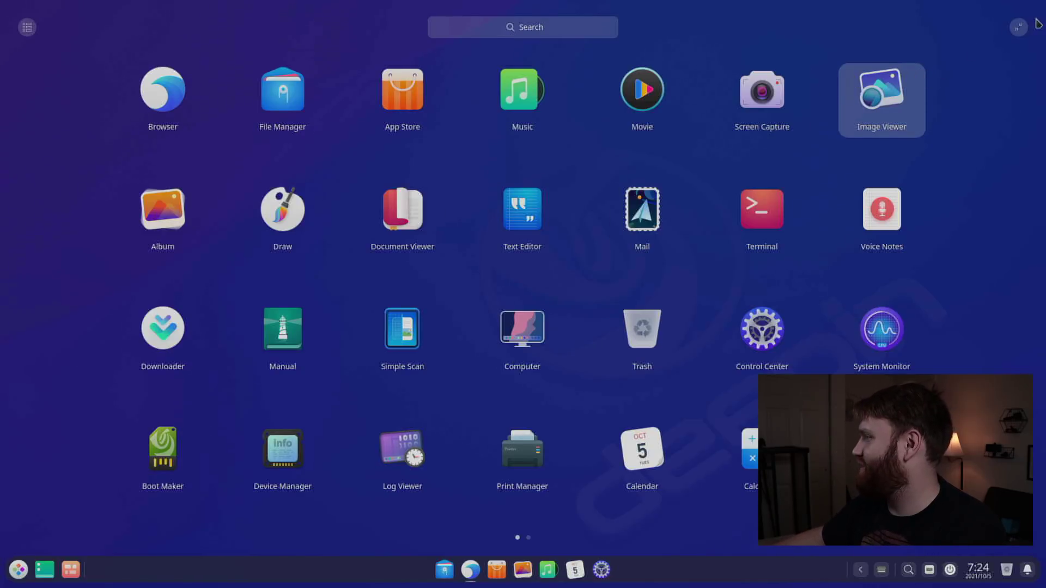
# Switch the launcher to its compact window, and move the browser window clear and make it narrower and taller.
pyautogui.click(1017, 28)
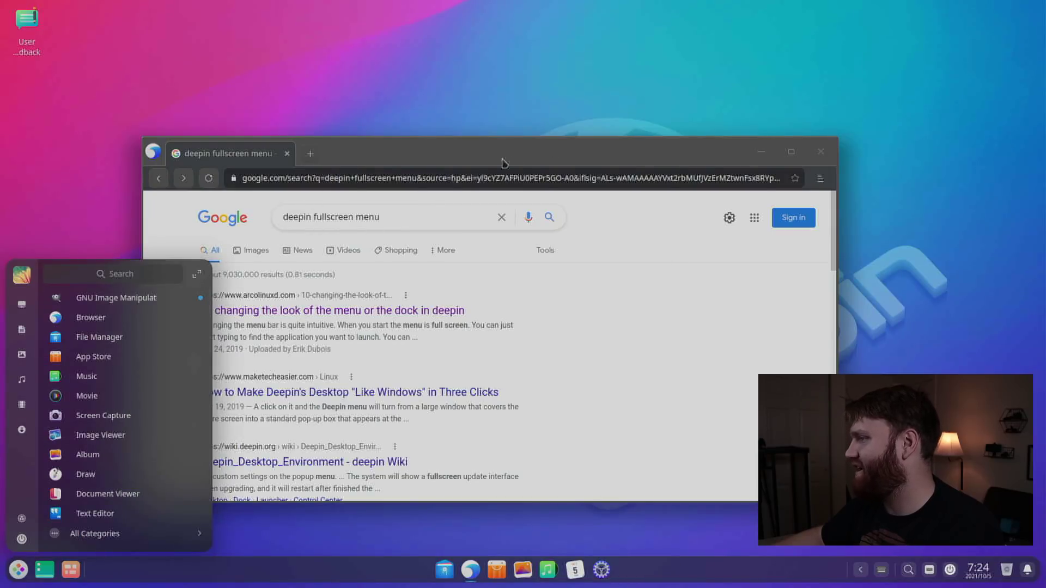
pyautogui.moveTo(502, 162); pyautogui.dragTo(393, 86)
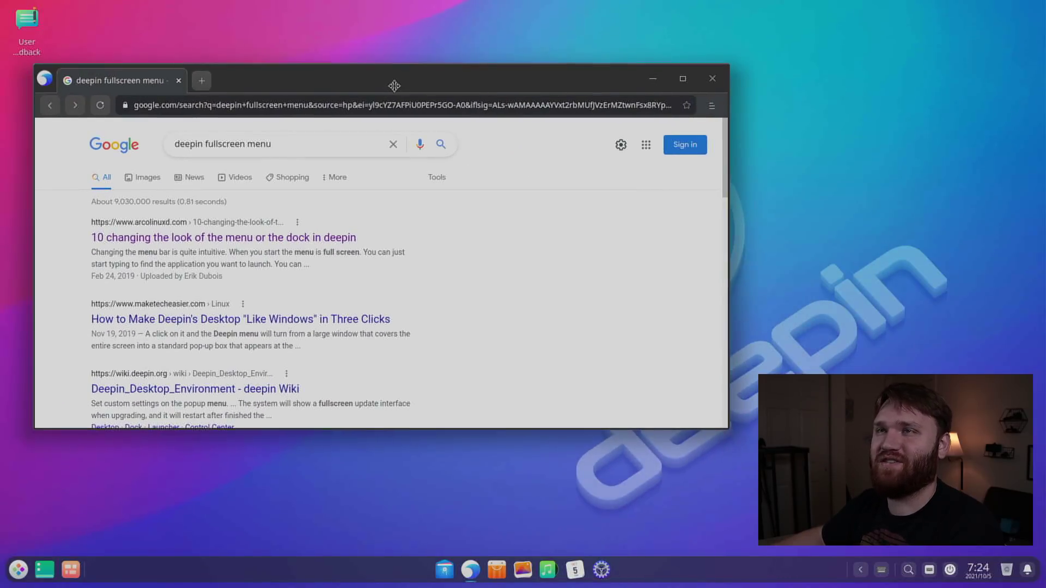
pyautogui.moveTo(718, 420); pyautogui.dragTo(581, 517)
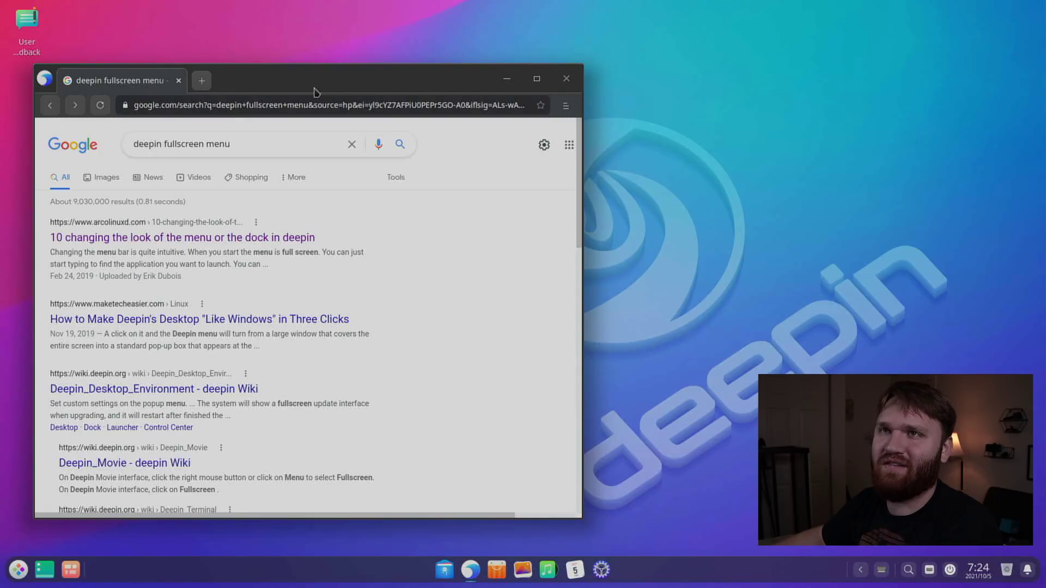
# Search for "techhut" from a new browser tab, browse the Baidu results, and close the tab and the browser.
pyautogui.click(202, 80)
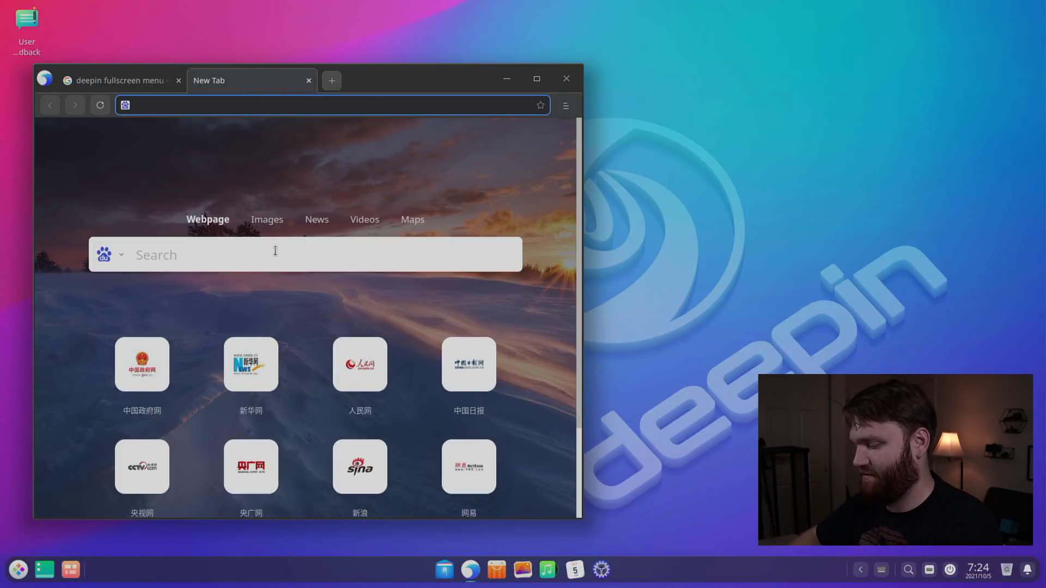
pyautogui.write('techhut')
pyautogui.press('Return')
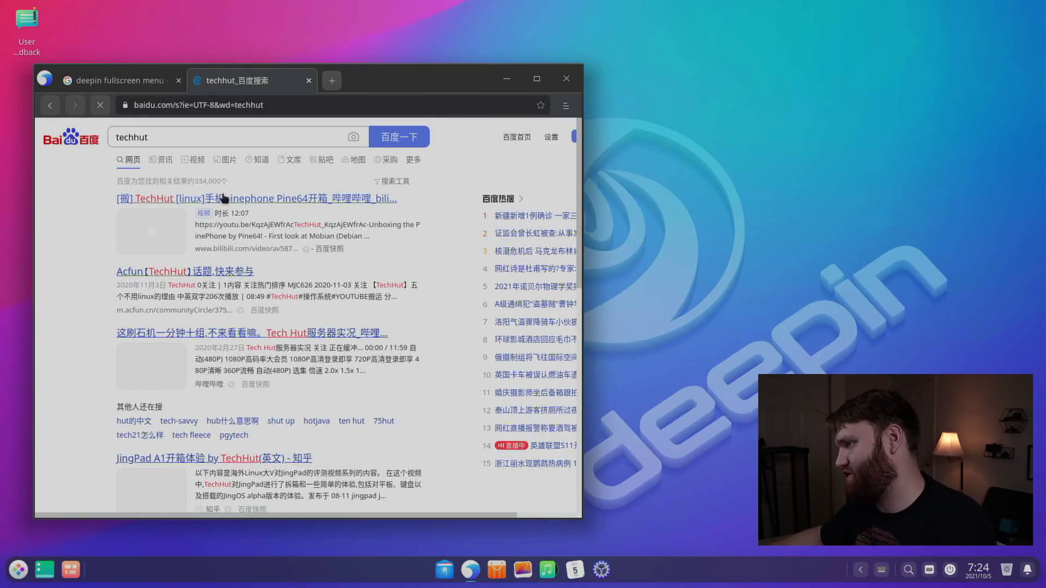
pyautogui.scroll(-2, 225, 245)
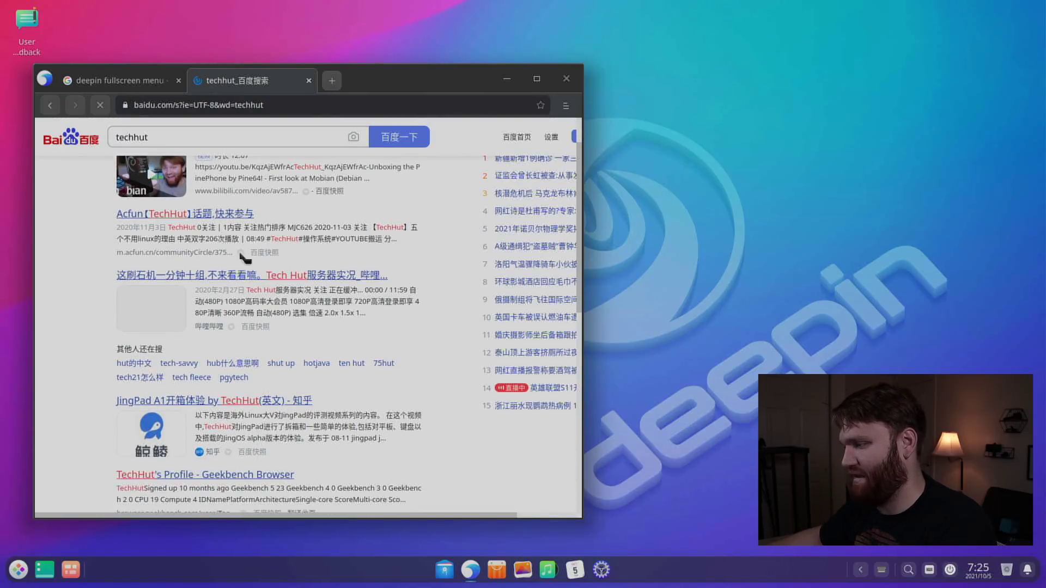
pyautogui.click(309, 80)
pyautogui.click(565, 80)
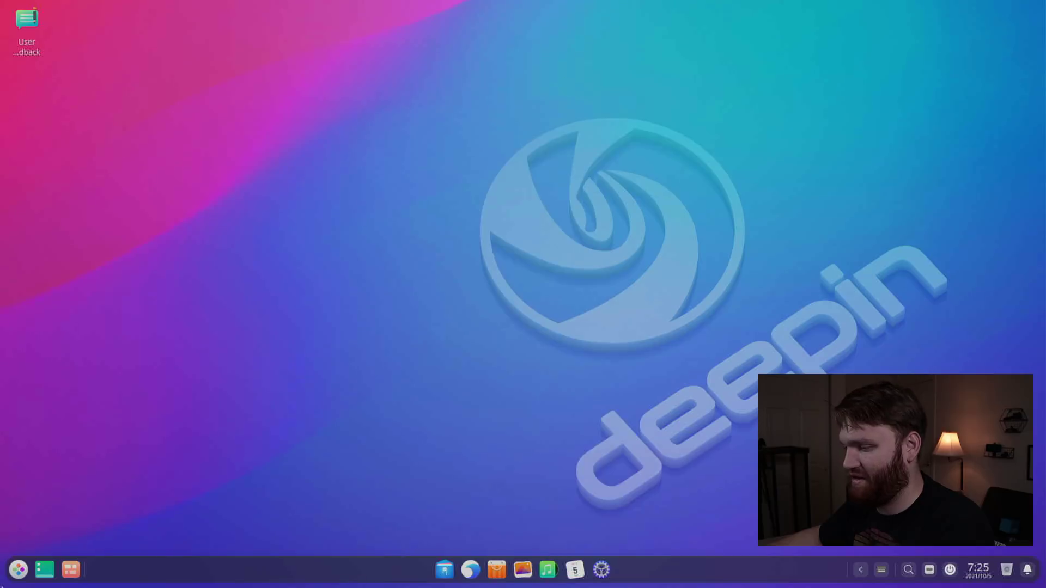
# Expand the launcher to full screen and page back and forth through its installed apps.
pyautogui.click(18, 569)
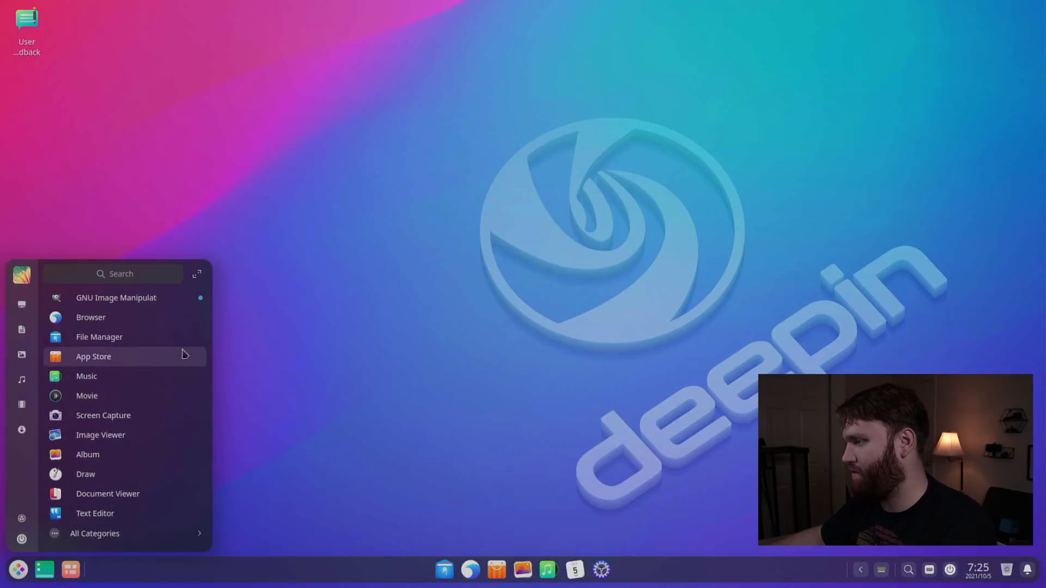
pyautogui.click(199, 275)
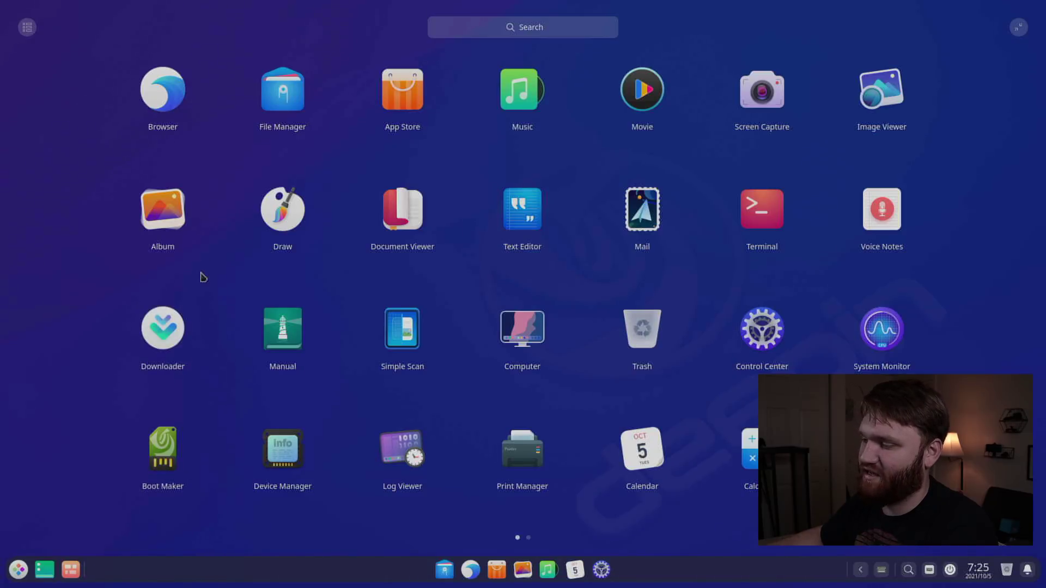
pyautogui.scroll(-1, 625, 254)
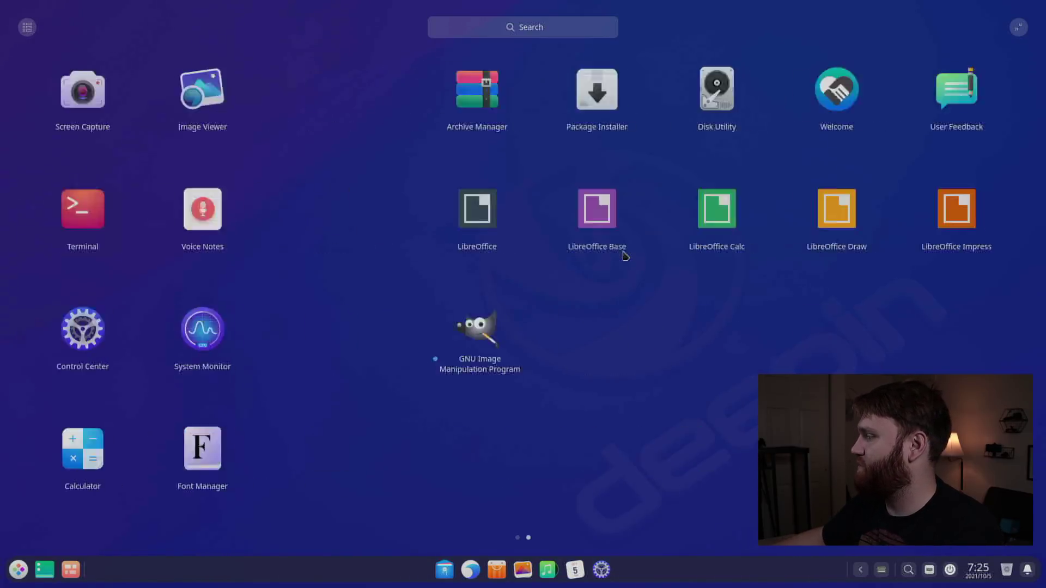
pyautogui.scroll(1, 625, 254)
pyautogui.scroll(-1, 624, 255)
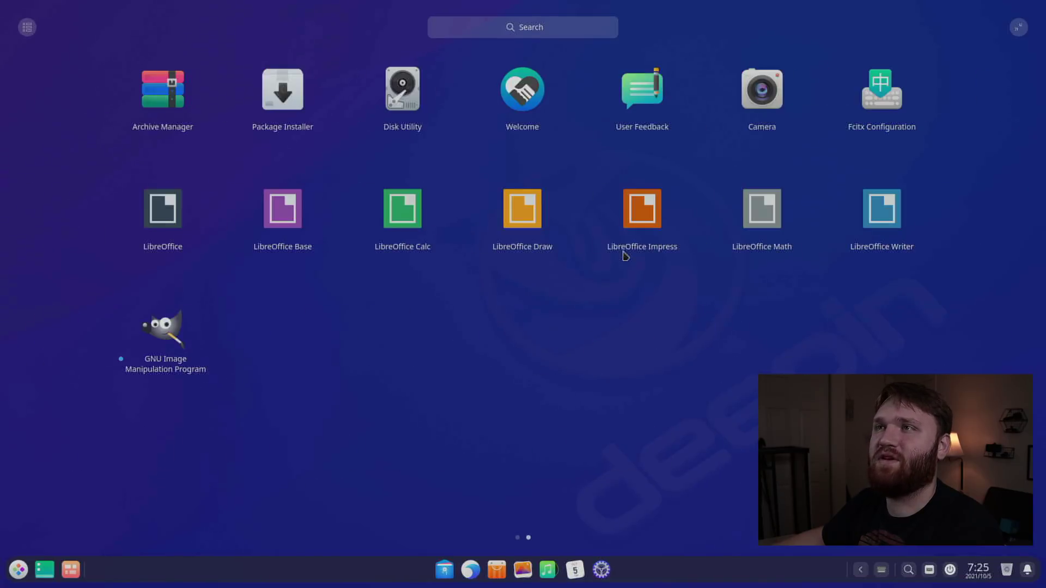
pyautogui.scroll(1, 624, 255)
pyautogui.scroll(-1, 625, 255)
pyautogui.scroll(1, 625, 255)
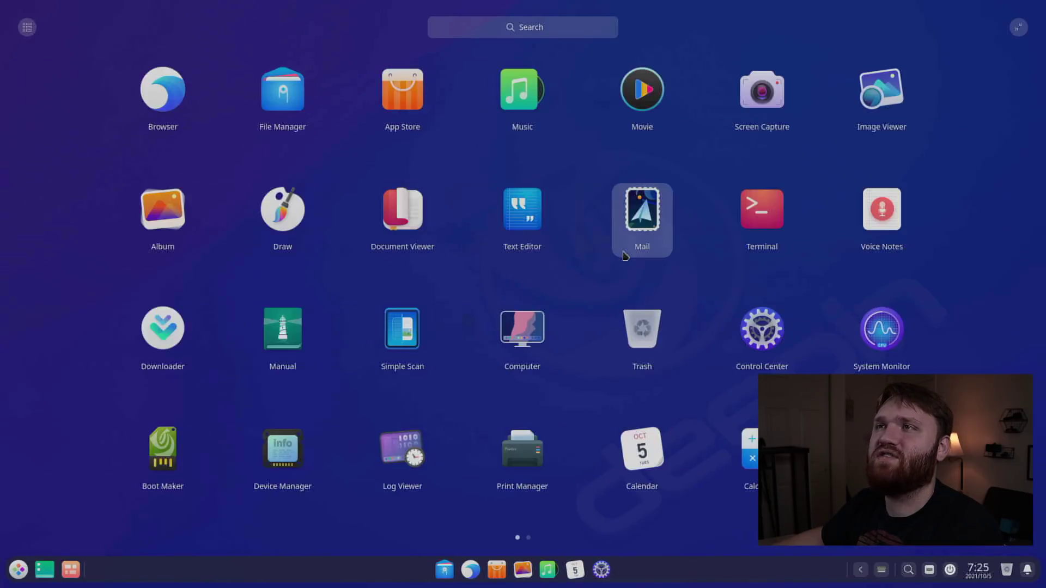
pyautogui.scroll(-1, 625, 255)
pyautogui.scroll(1, 625, 255)
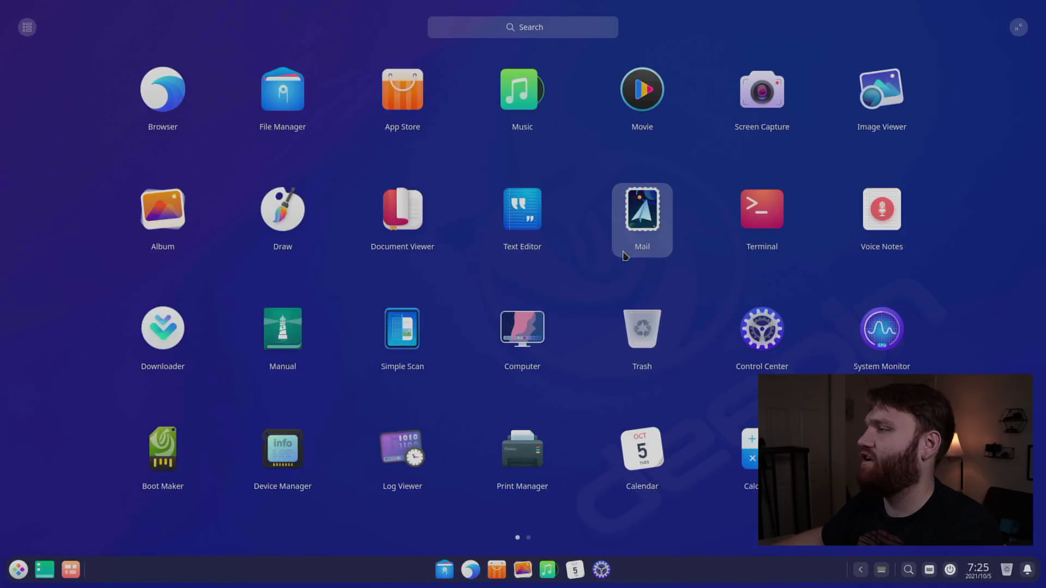
# Open Draw, restore its maximized window to a smaller floating size, and close it.
pyautogui.click(285, 220)
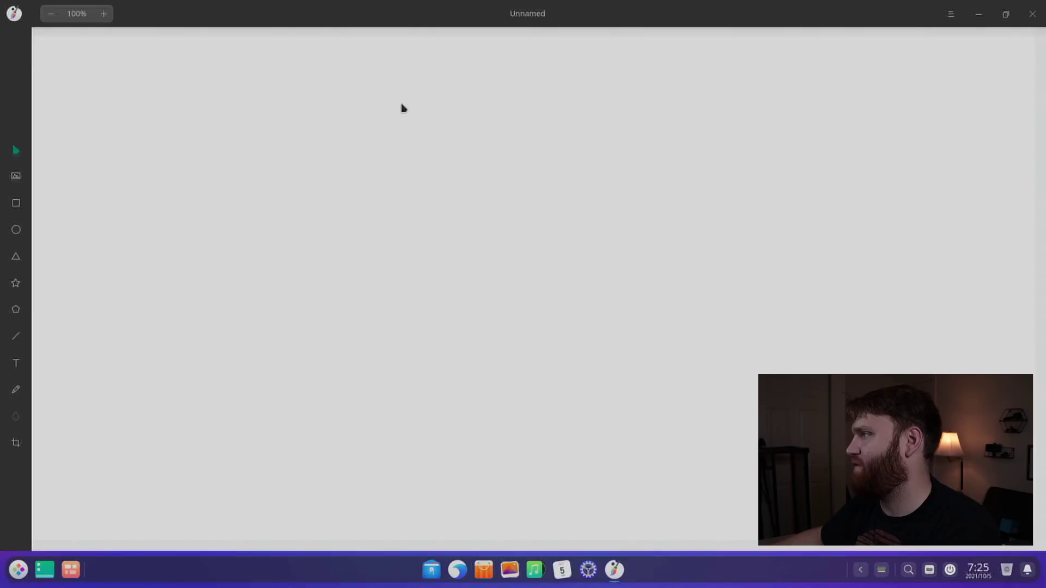
pyautogui.moveTo(477, 7)
pyautogui.mouseDown()
pyautogui.moveTo(345, 224)
pyautogui.moveTo(357, 47)
pyautogui.mouseUp()
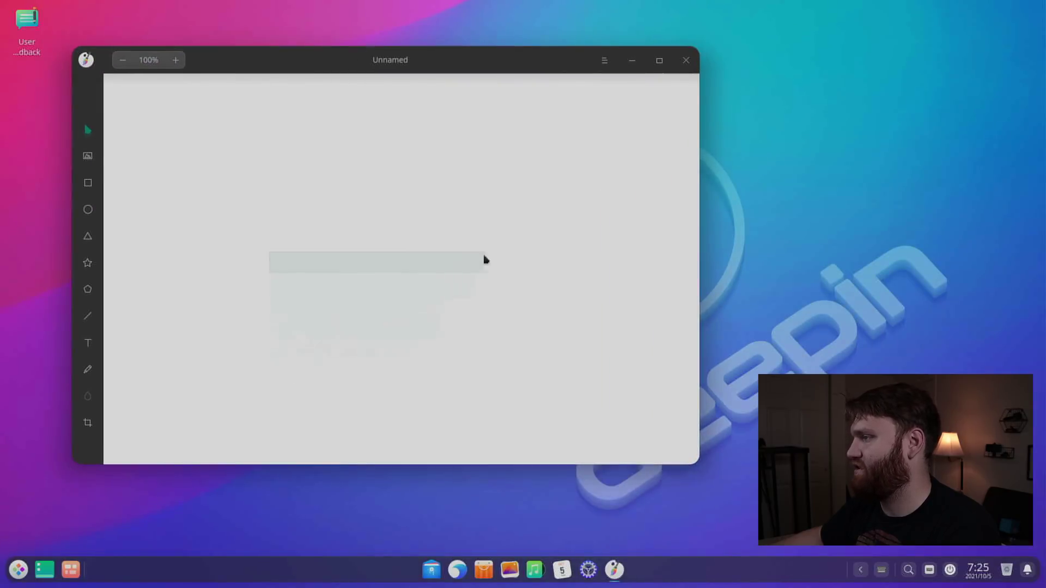
pyautogui.click(687, 61)
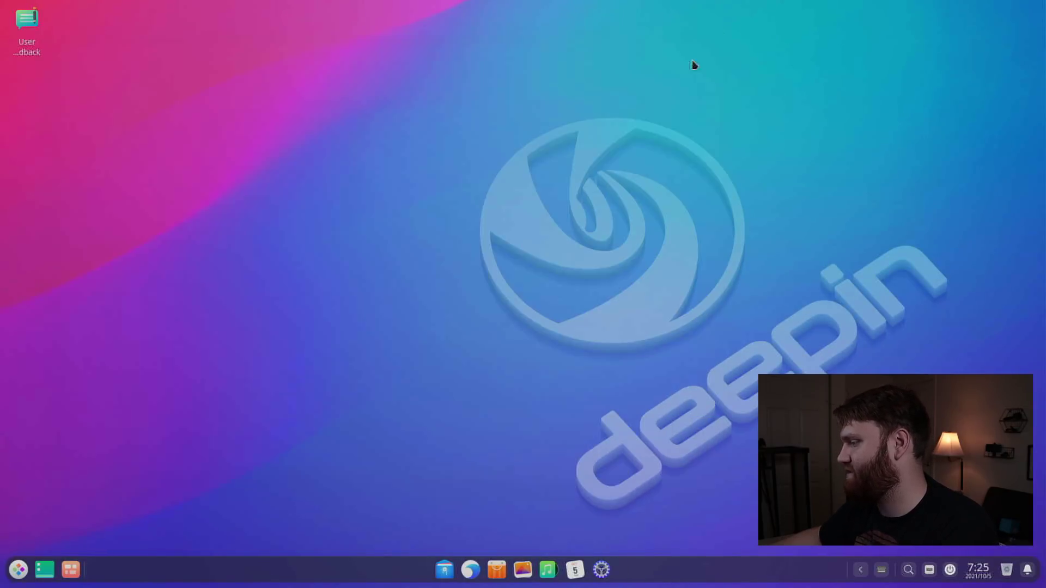
# Toggle the full-screen launcher and leave its app grid open.
pyautogui.click(24, 576)
pyautogui.click(24, 577)
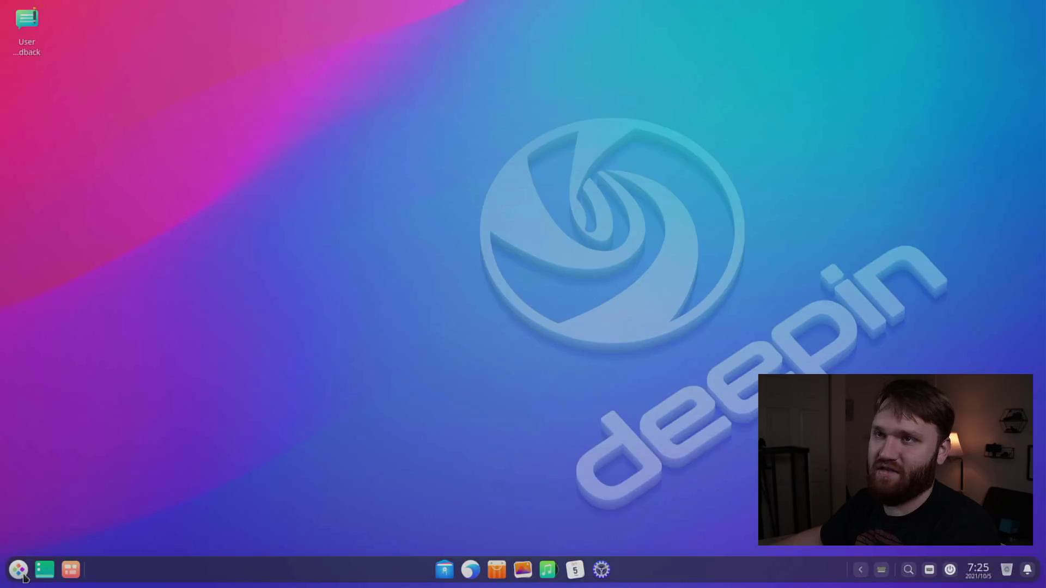
pyautogui.click(24, 577)
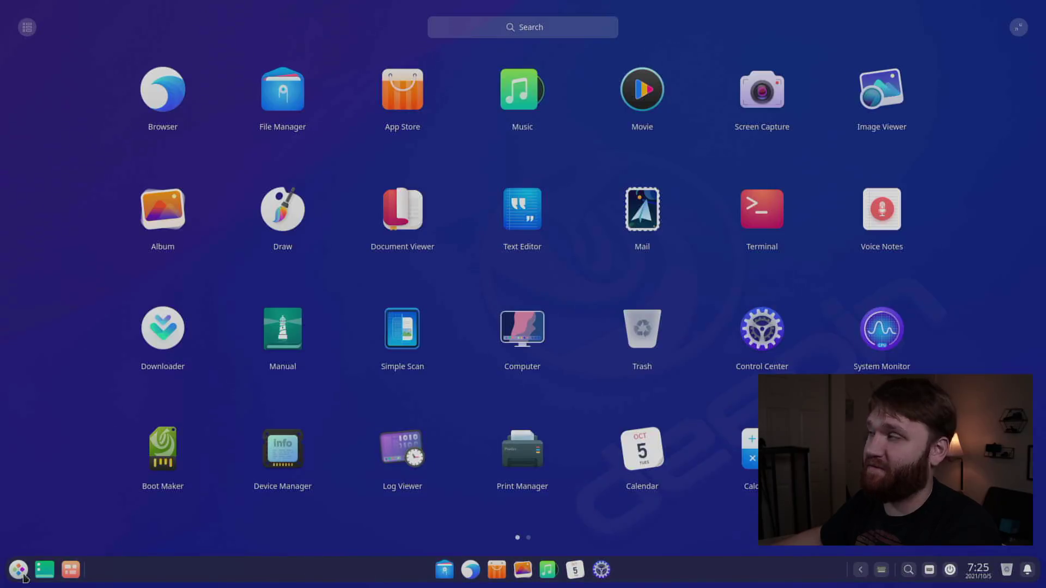
# Switch the full-screen launcher to category view, browse its app categories, and collapse and close the launcher.
pyautogui.click(28, 30)
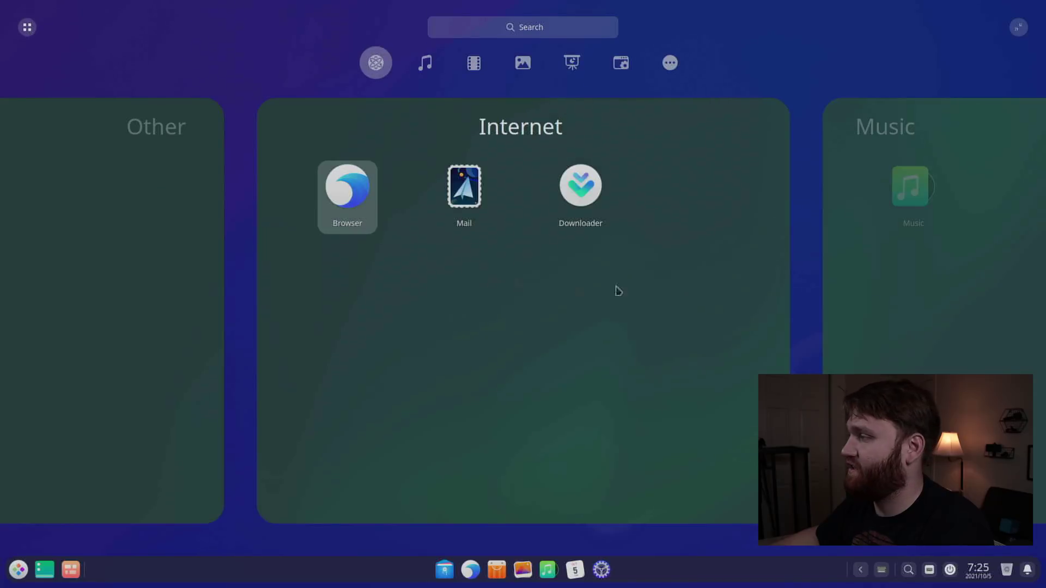
pyautogui.scroll(-1, 622, 300)
pyautogui.scroll(-1, 622, 299)
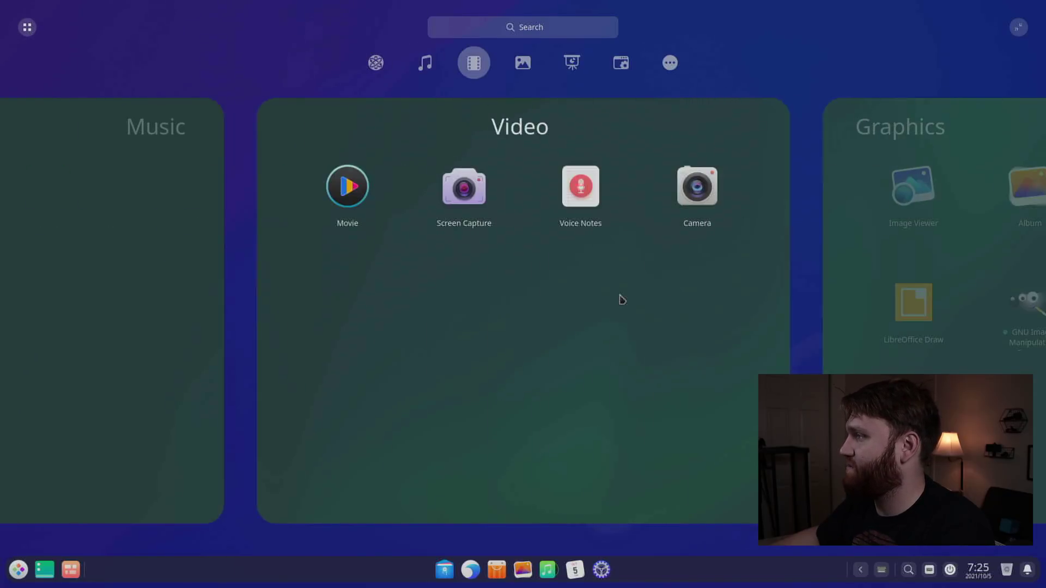
pyautogui.scroll(2, 622, 300)
pyautogui.scroll(-1, 621, 300)
pyautogui.scroll(-1, 621, 300)
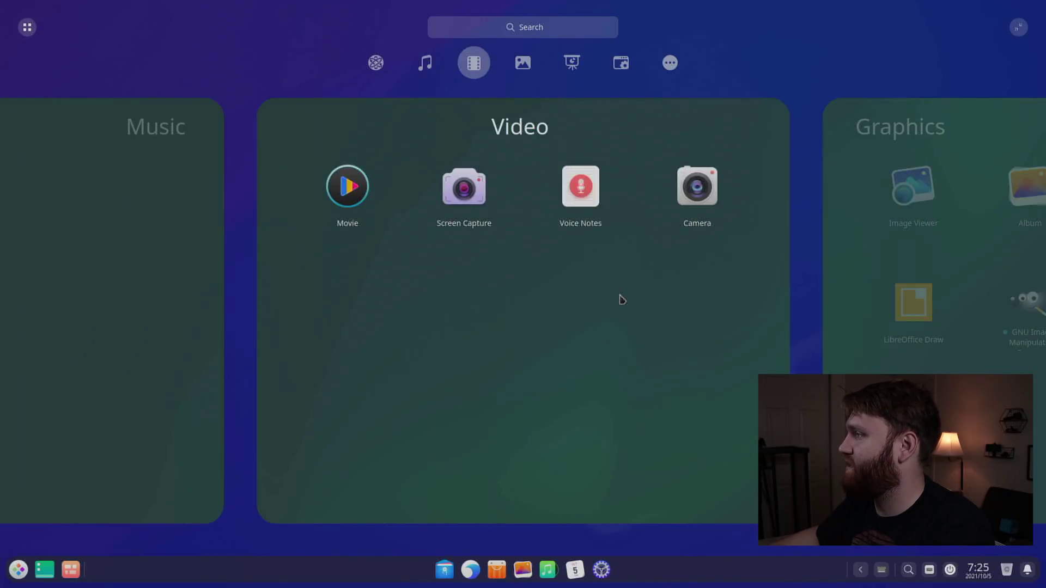
pyautogui.scroll(-2, 622, 300)
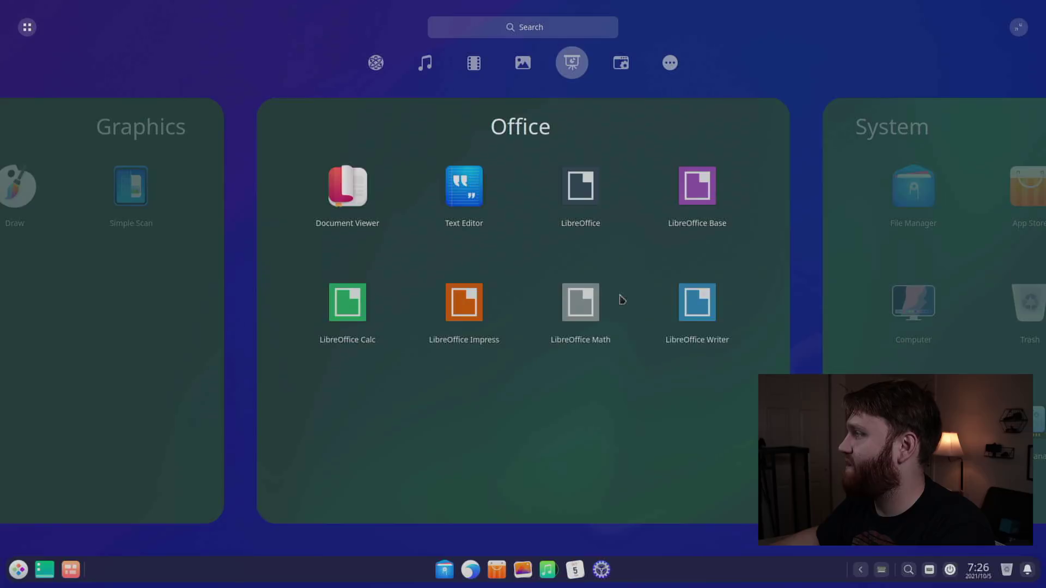
pyautogui.scroll(-1, 621, 300)
pyautogui.scroll(-1, 622, 299)
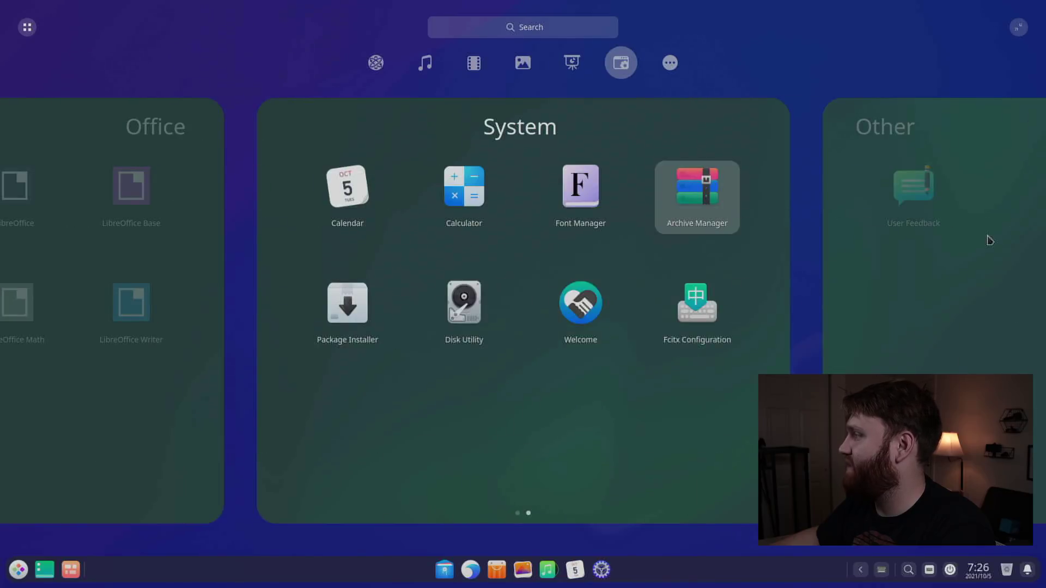
pyautogui.scroll(-1, 597, 198)
pyautogui.scroll(4, 566, 248)
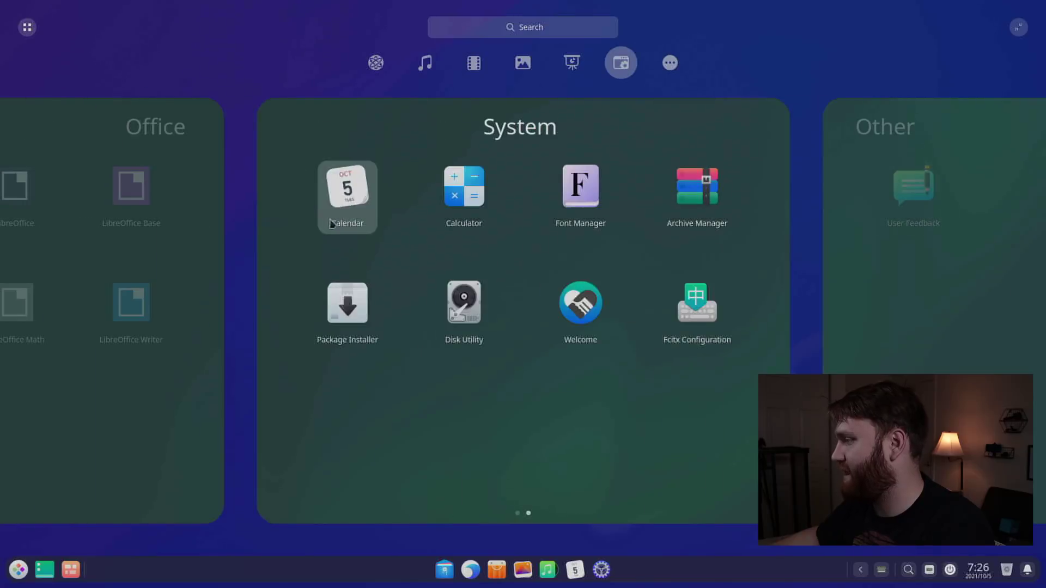
pyautogui.scroll(2, 566, 248)
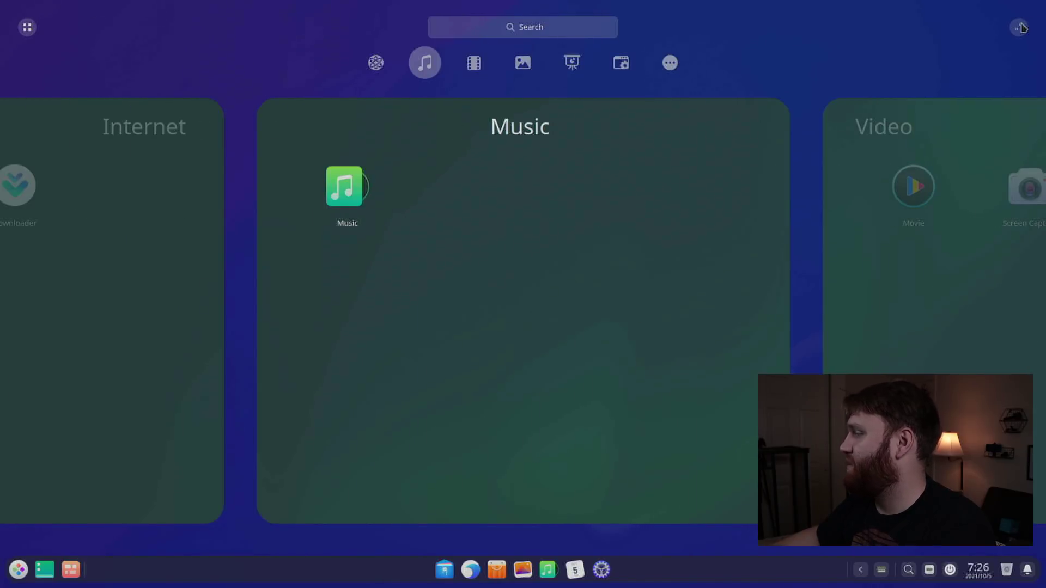
pyautogui.click(1020, 27)
pyautogui.click(253, 491)
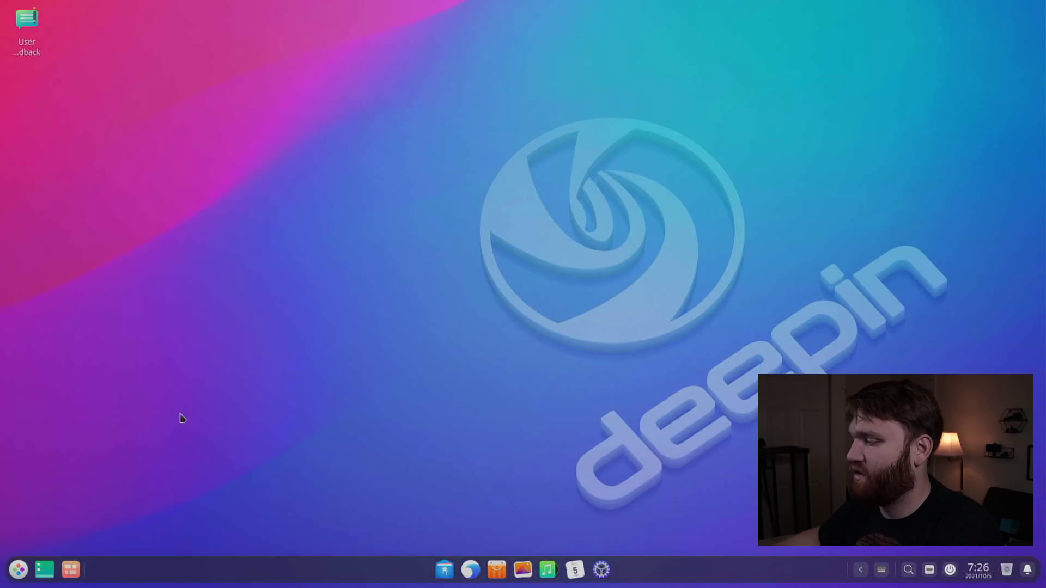
# Open File Manager, Browser and App Store, and hide all windows to show the desktop before restoring them.
pyautogui.click(445, 570)
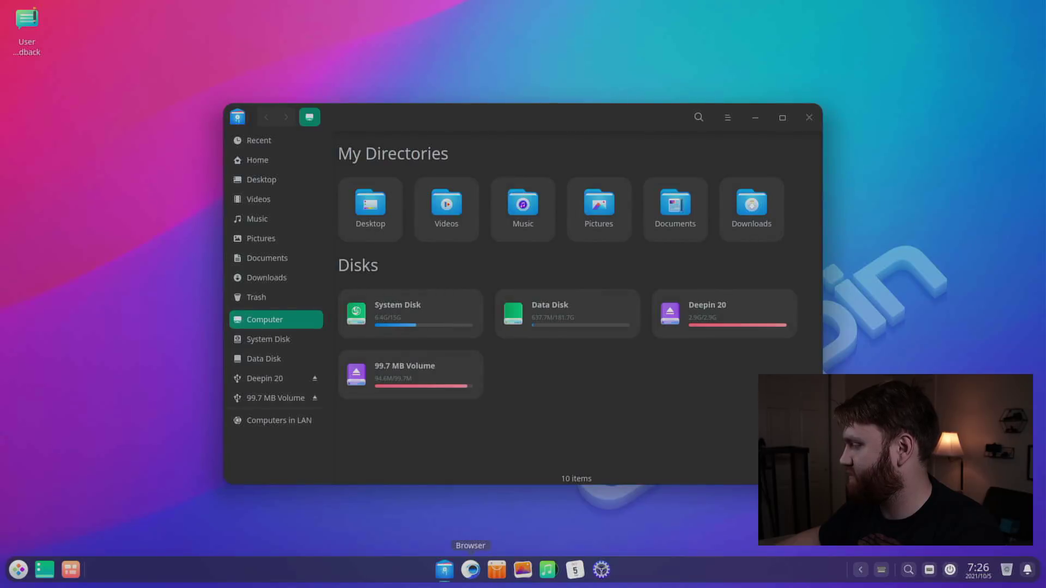
pyautogui.click(470, 570)
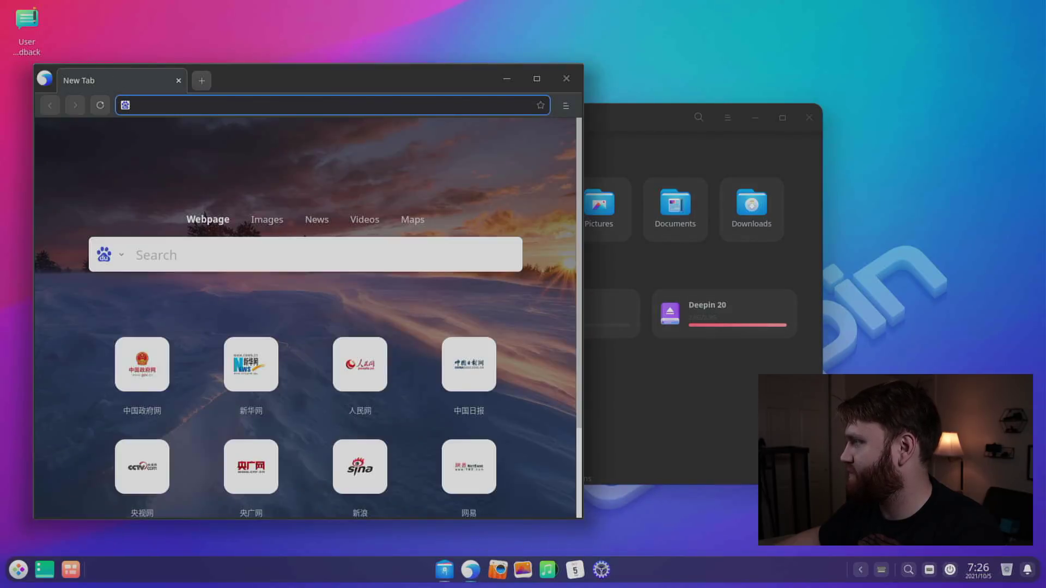
pyautogui.click(497, 570)
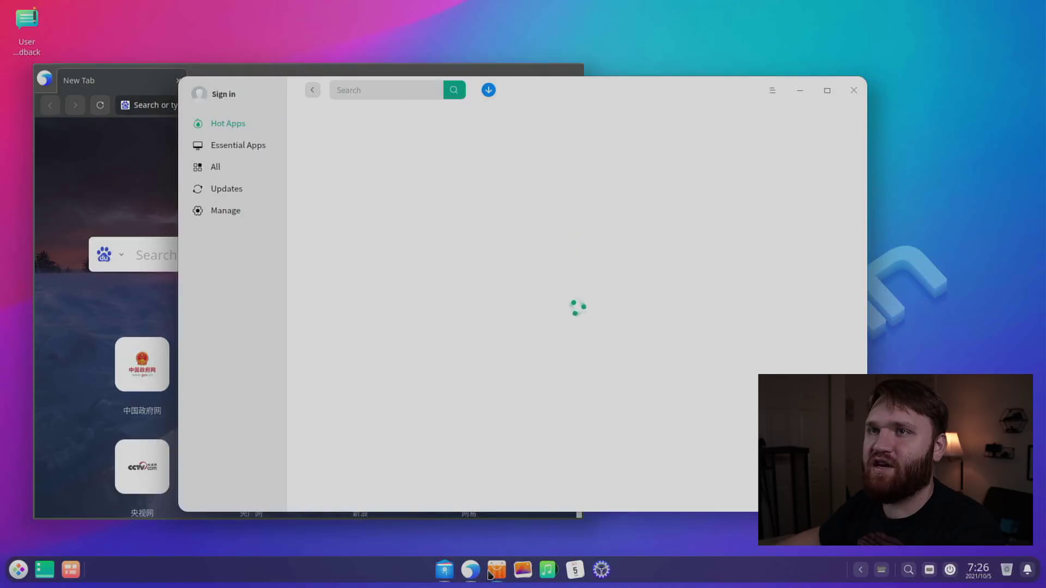
pyautogui.click(45, 573)
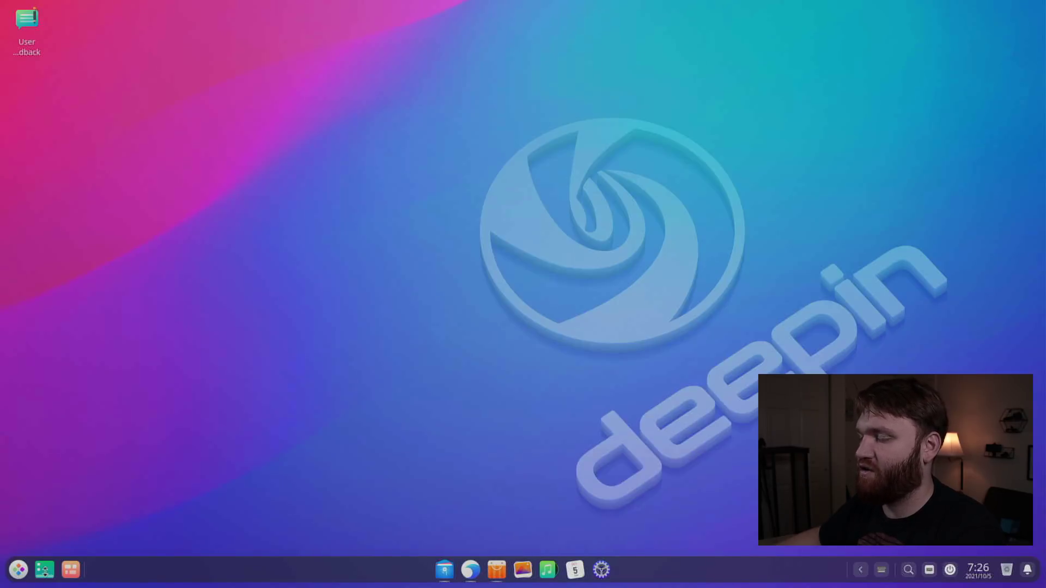
pyautogui.click(45, 571)
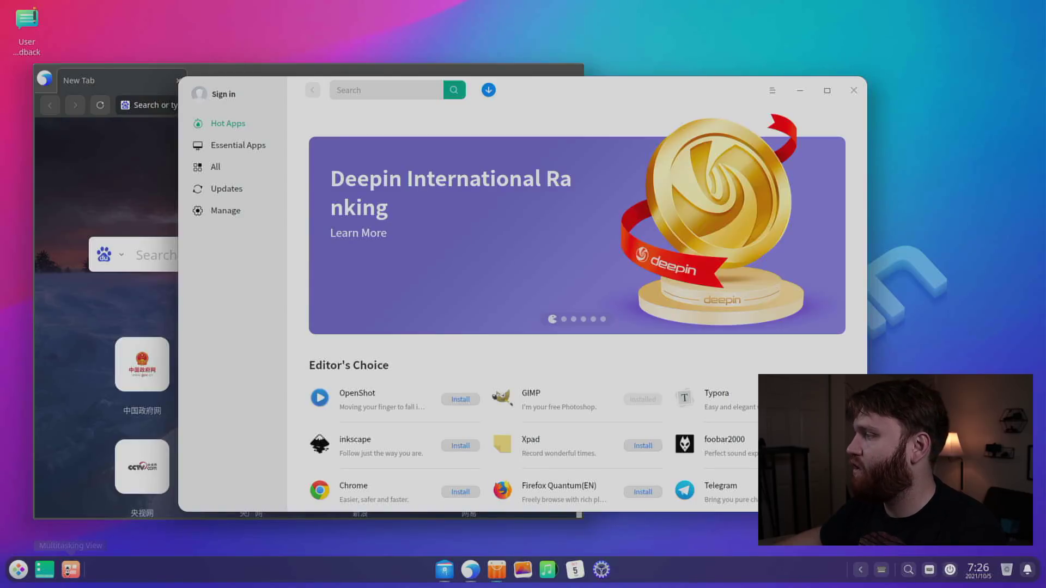
# Close the App Store window from the multitasking view and switch to the second workspace with the canyon wallpaper.
pyautogui.click(69, 573)
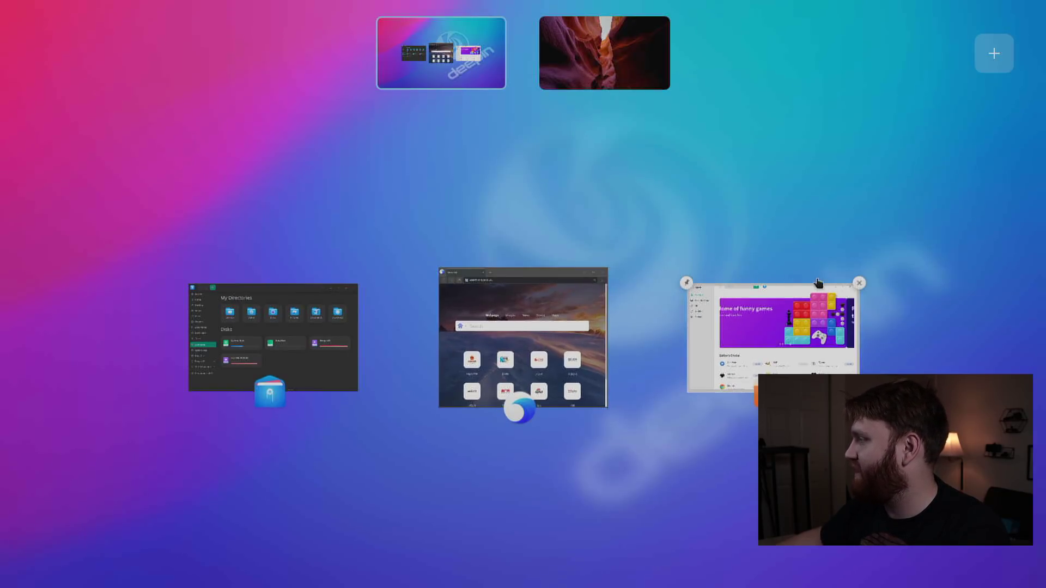
pyautogui.click(859, 284)
pyautogui.moveTo(235, 320)
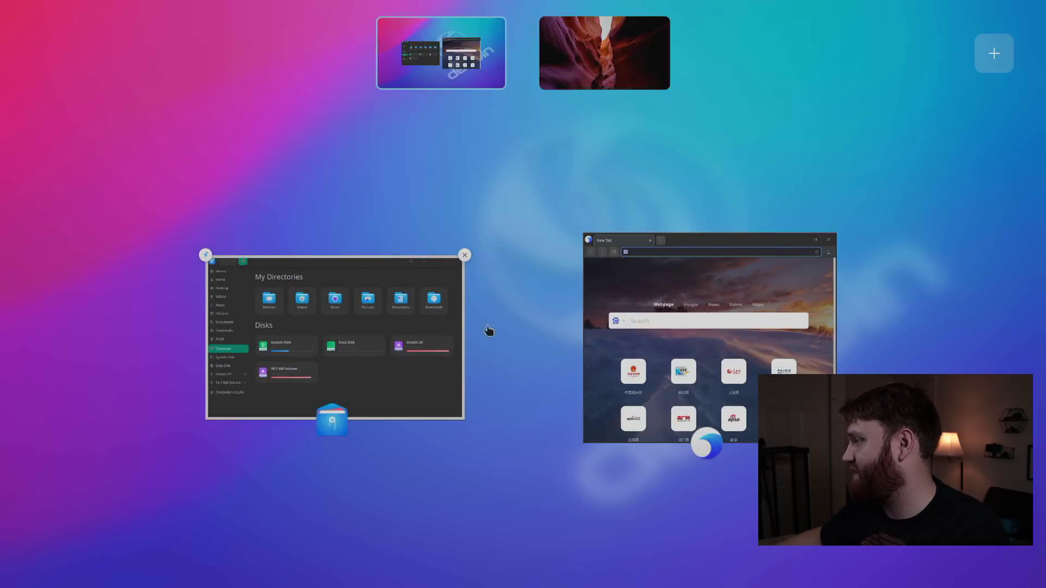
pyautogui.click(572, 49)
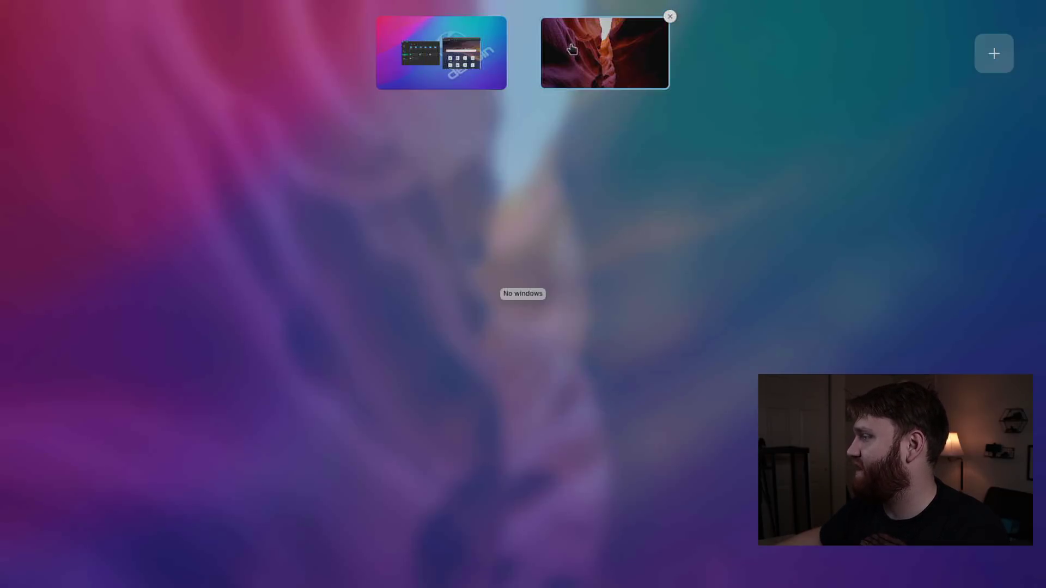
pyautogui.click(566, 299)
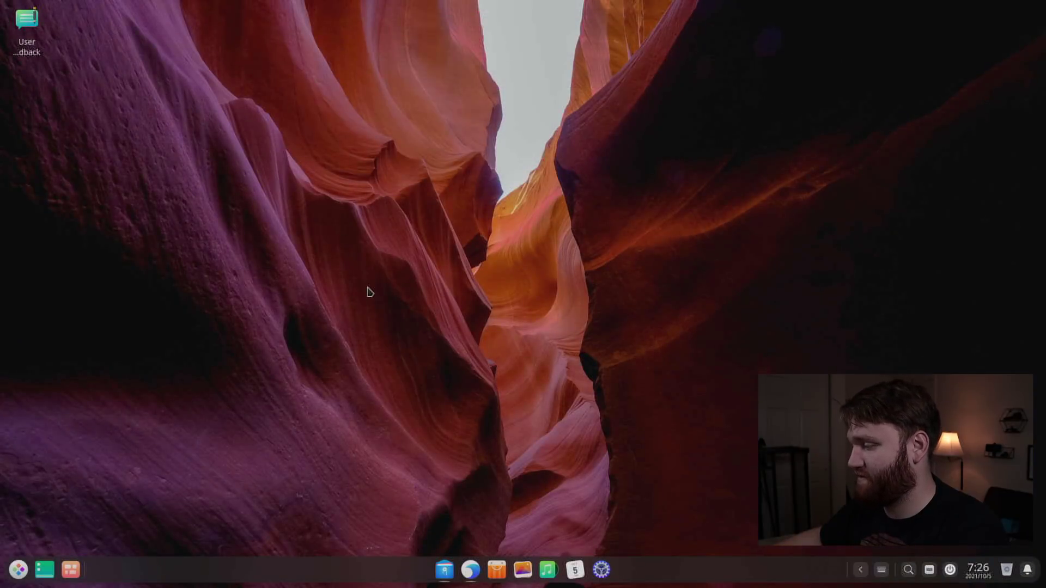
# Return to the first workspace through the multitasking view.
pyautogui.click(70, 569)
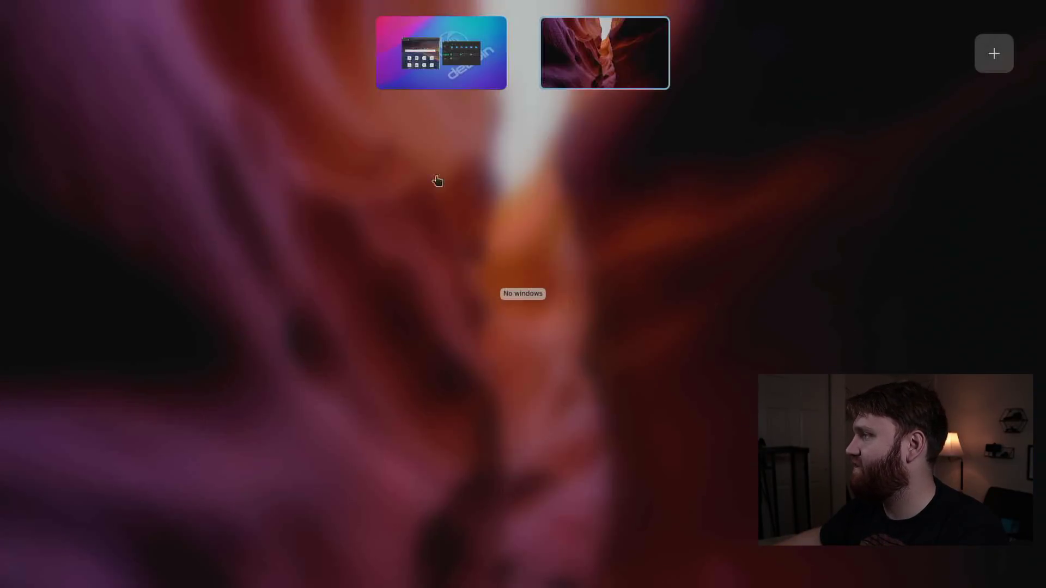
pyautogui.click(479, 12)
pyautogui.click(347, 374)
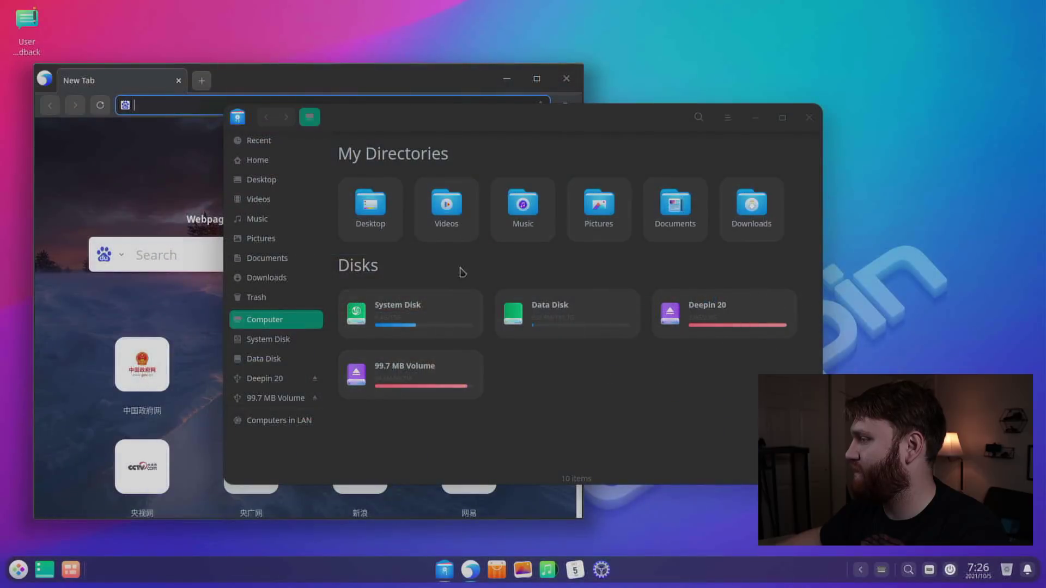
# Close the browser, move the File Manager window toward the desktop's upper-left area, and make it taller.
pyautogui.click(566, 78)
pyautogui.moveTo(561, 117); pyautogui.dragTo(396, 72)
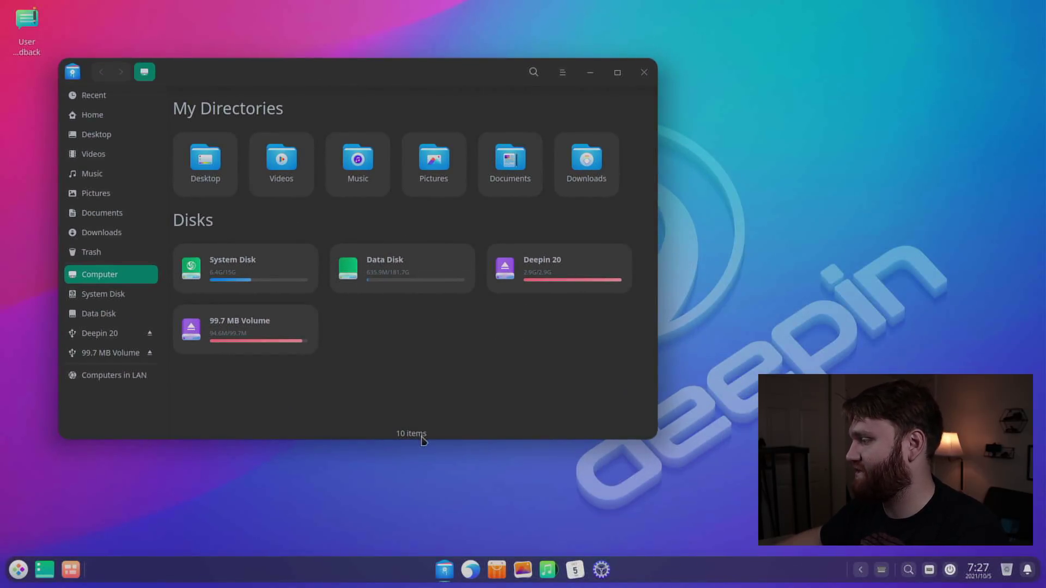
pyautogui.moveTo(421, 440); pyautogui.dragTo(432, 515)
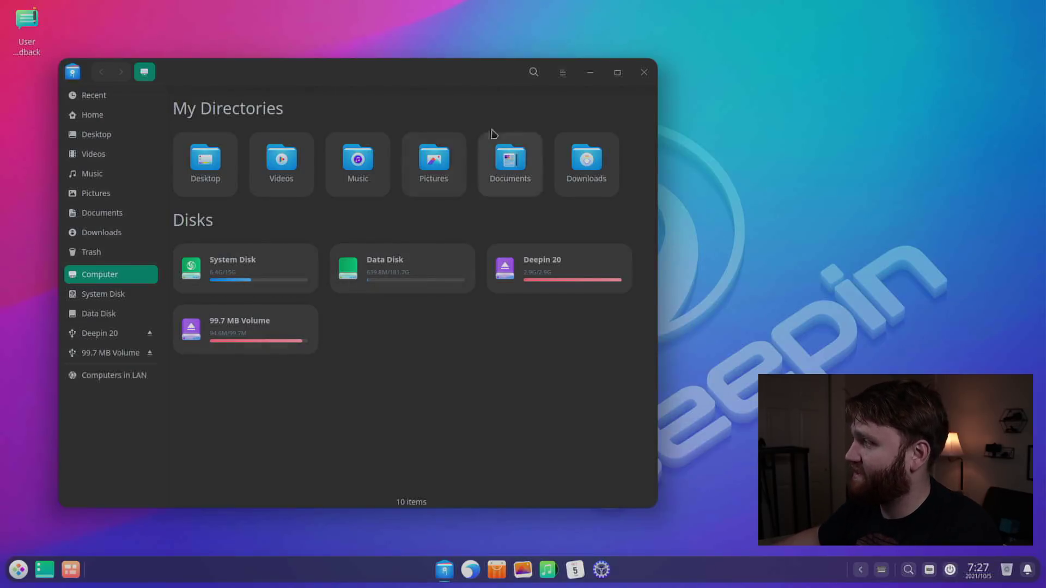
# Set File Manager's theme to Light Theme.
pyautogui.click(563, 73)
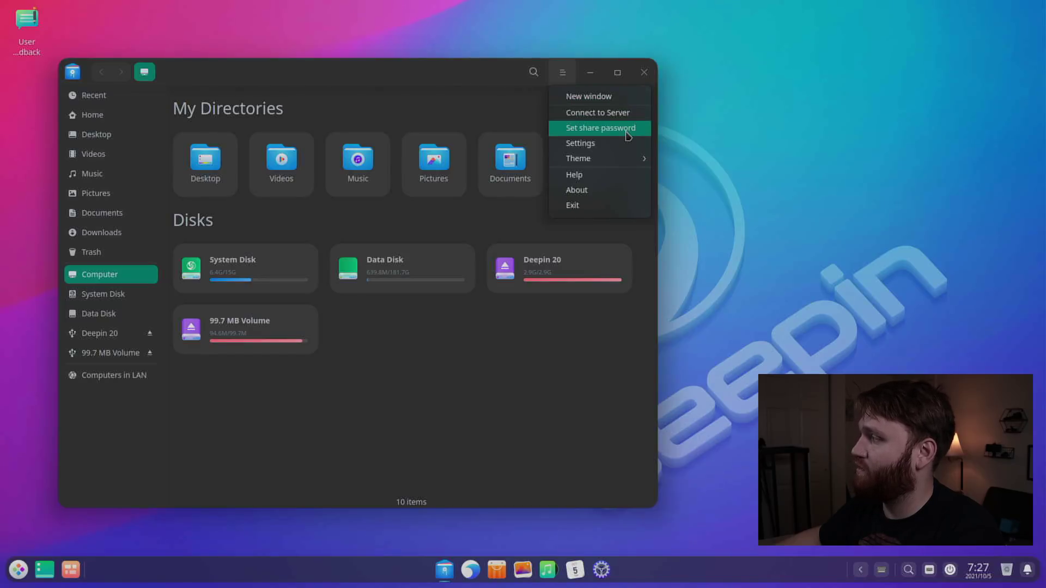
pyautogui.moveTo(605, 163)
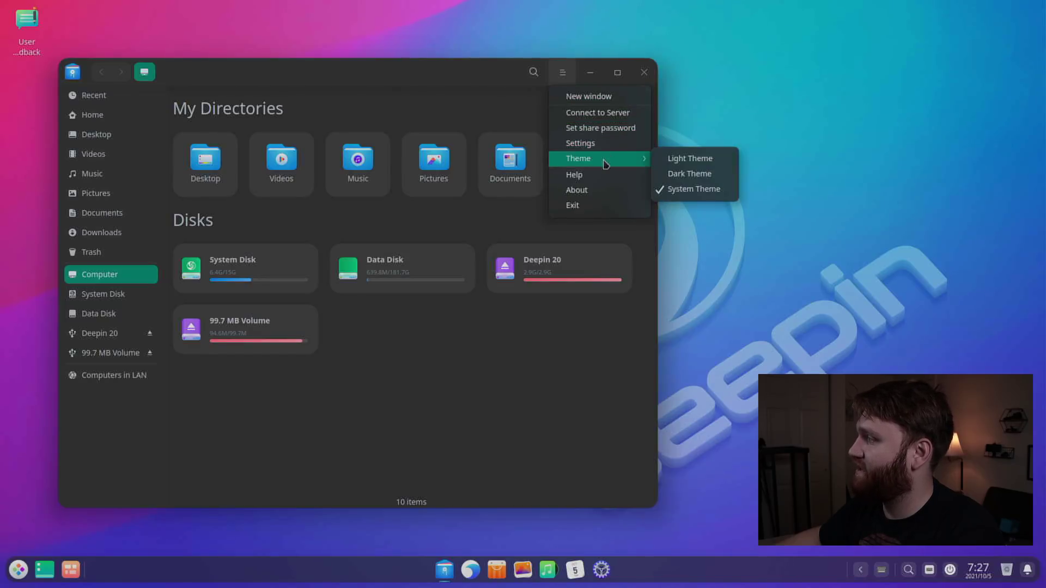
pyautogui.click(702, 158)
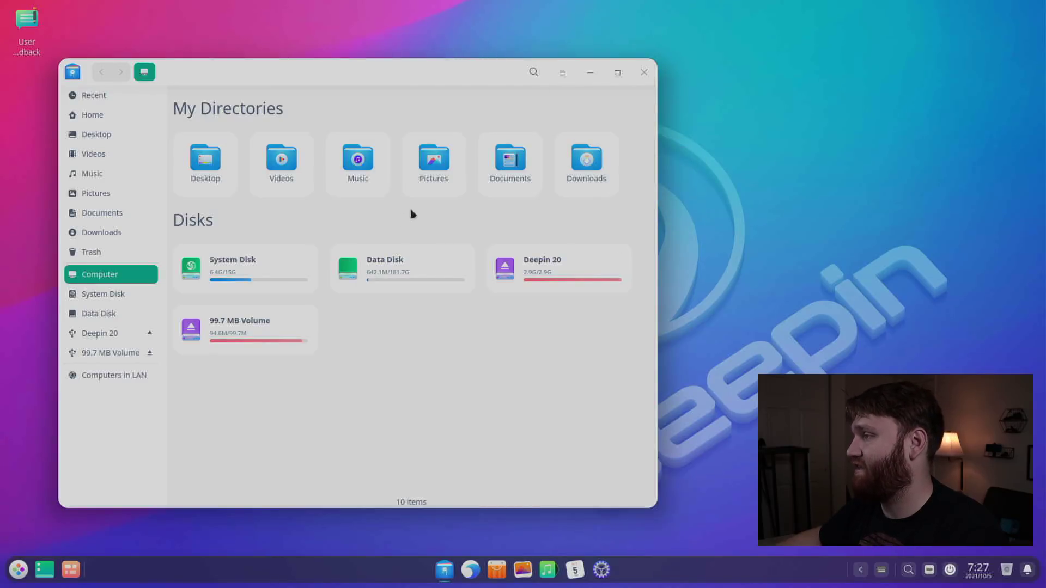
# Go to the /var directory in File Manager by its path, and close the window.
pyautogui.click(537, 71)
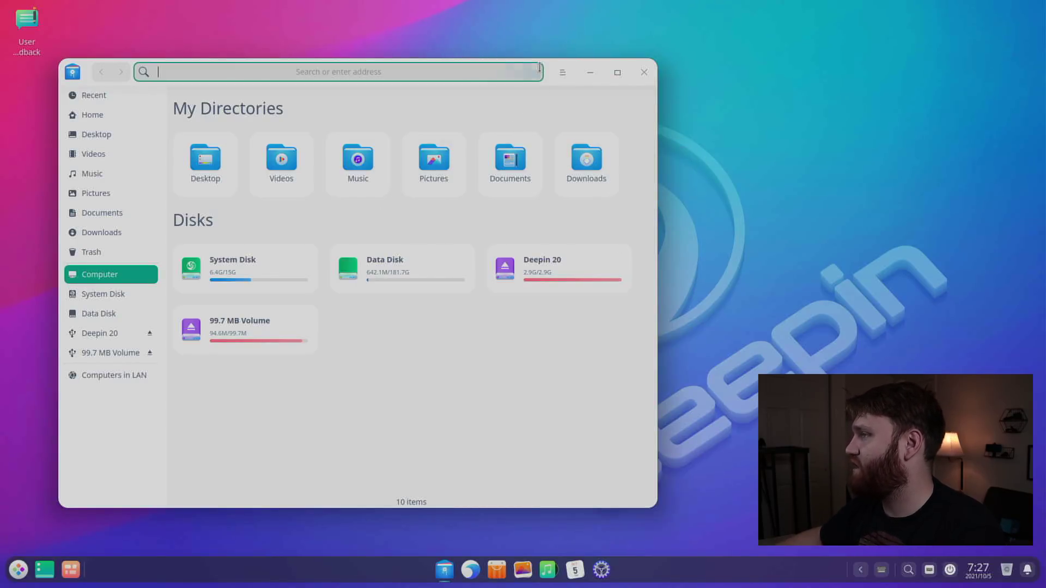
pyautogui.write('/var')
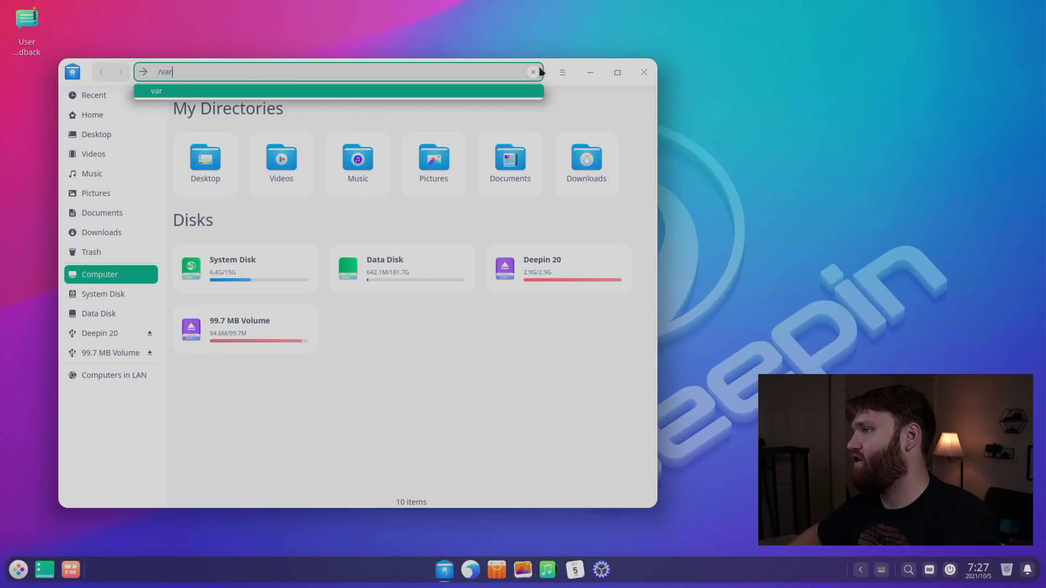
pyautogui.press('Return')
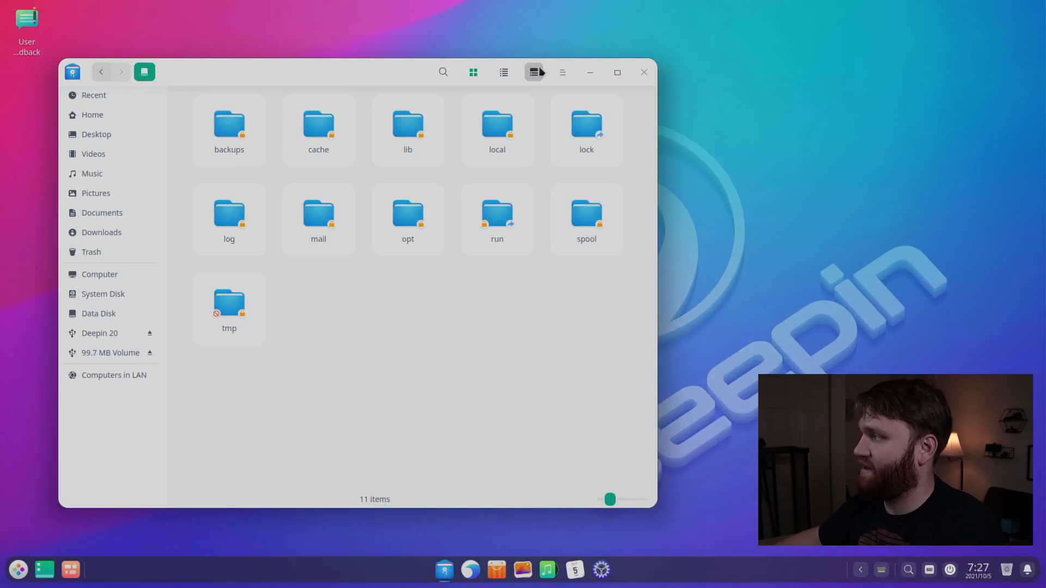
pyautogui.click(643, 72)
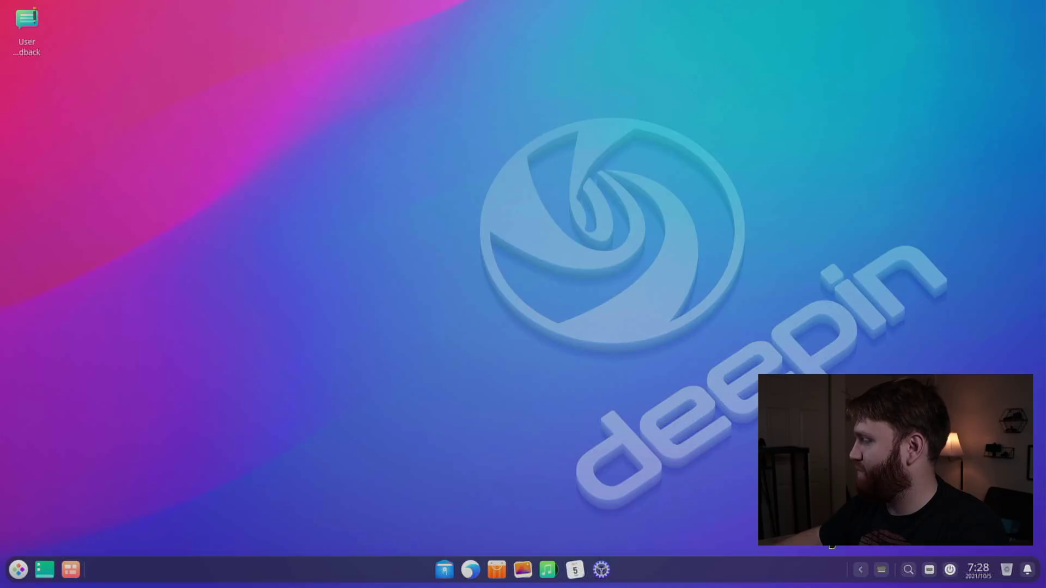
# Search the system from the desktop for "/va", clear the query, and dismiss the search.
pyautogui.click(907, 570)
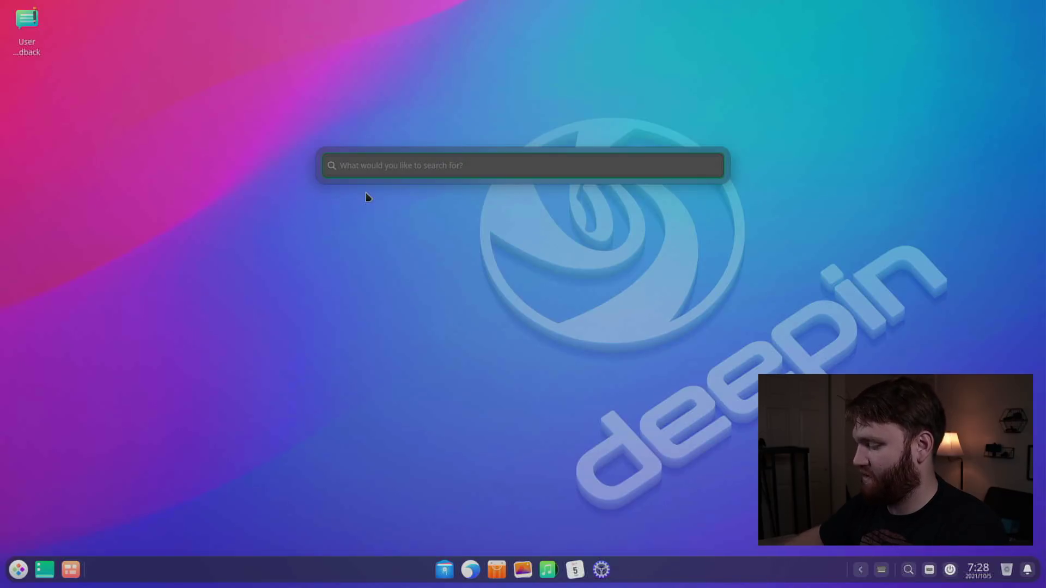
pyautogui.write('/va')
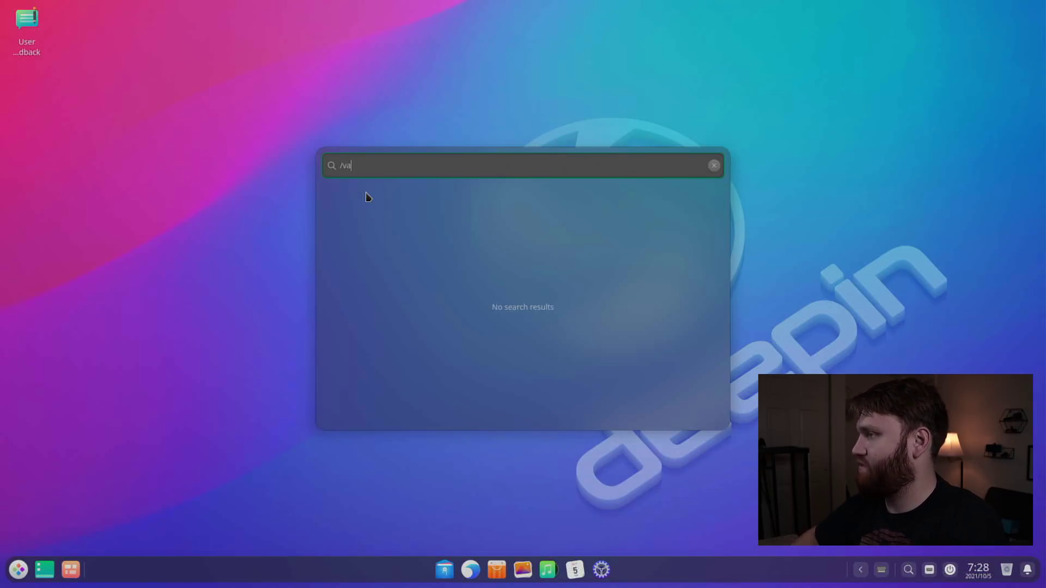
pyautogui.press('BackSpace')
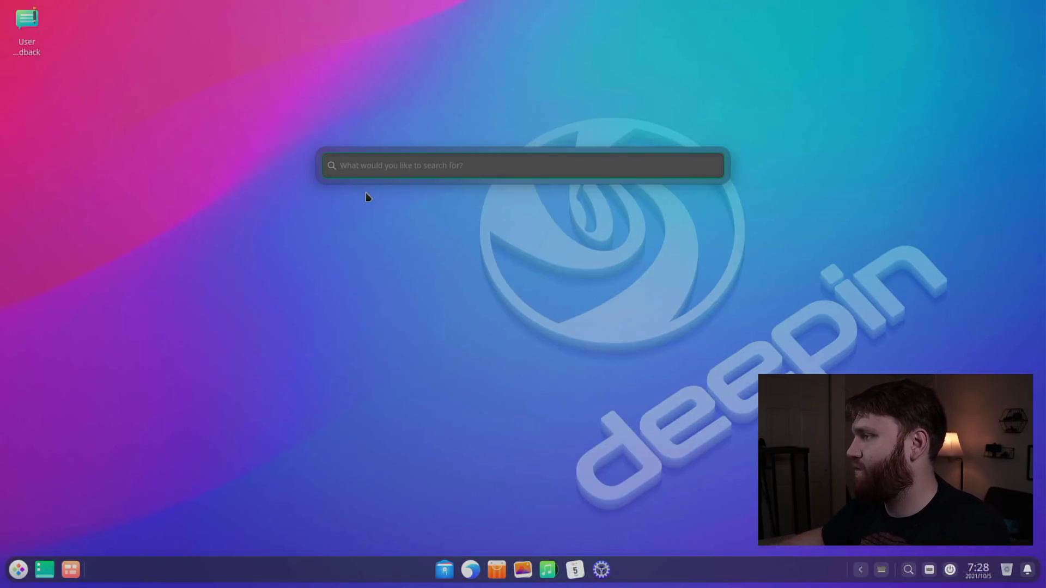
pyautogui.click(500, 332)
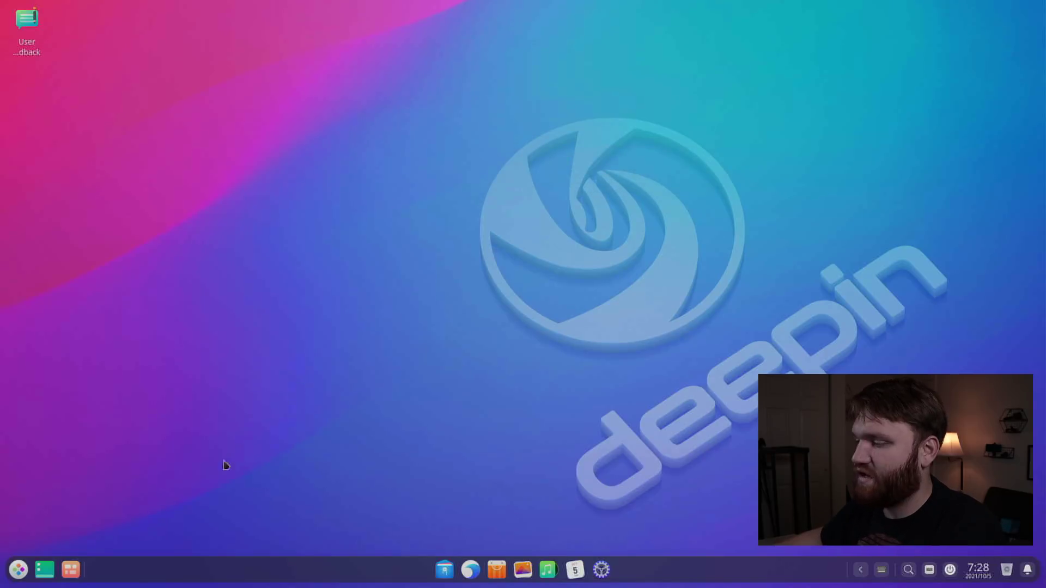
# Start Screen Capture from the launcher and select a capture region of about 672 x 674 pixels beside the deepin logo.
pyautogui.click(18, 571)
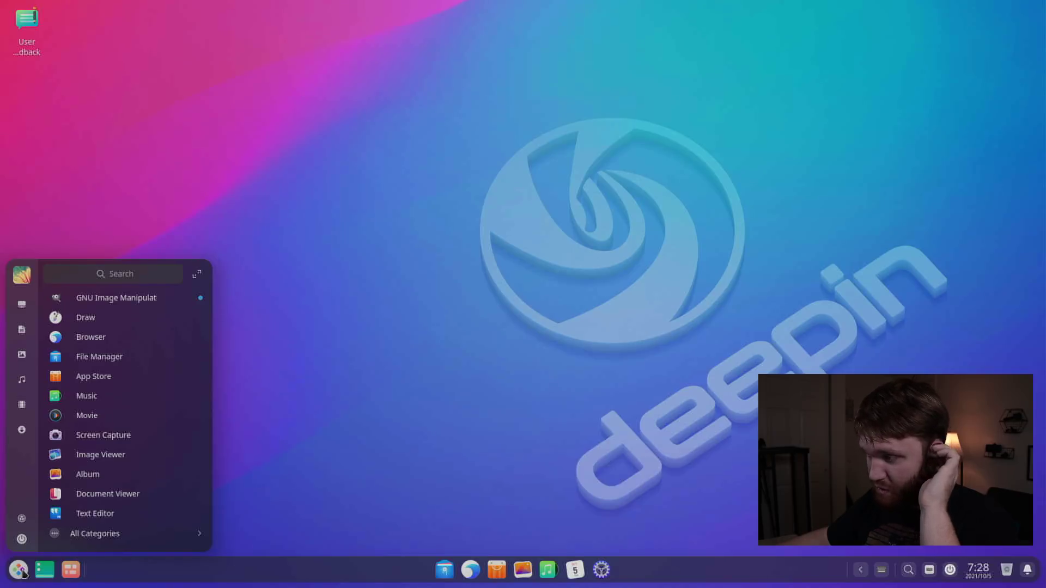
pyautogui.click(103, 435)
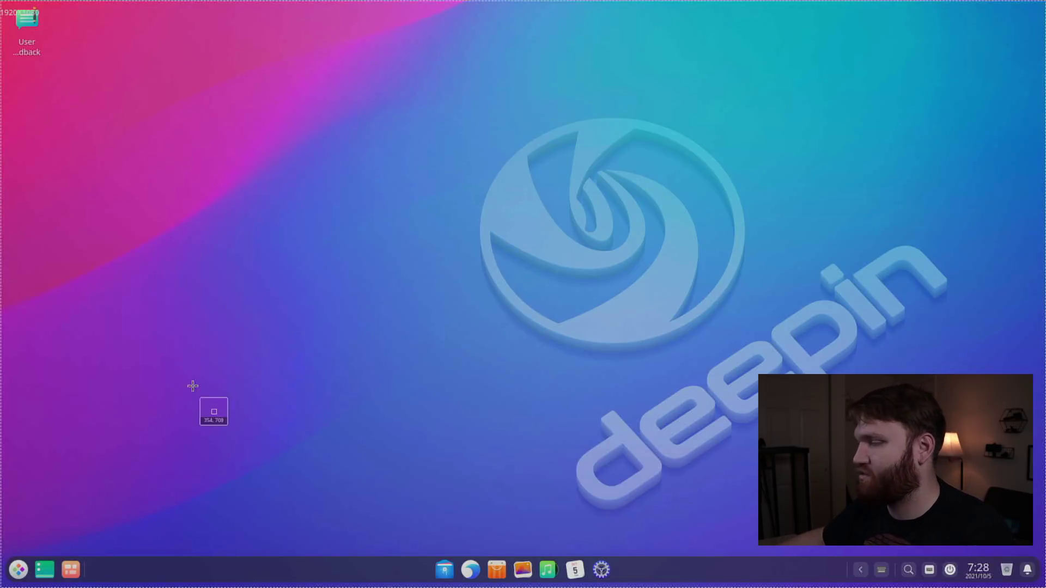
pyautogui.moveTo(99, 99); pyautogui.dragTo(464, 467)
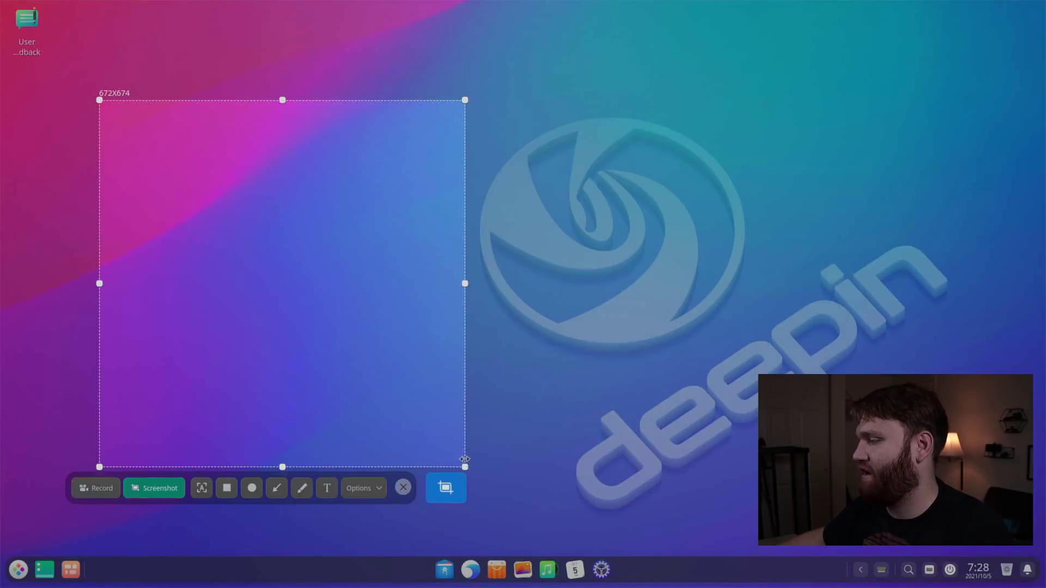
# Narrow the capture region to about 647 x 674 pixels, review the save and format options, and take the screenshot.
pyautogui.moveTo(465, 283); pyautogui.dragTo(450, 284)
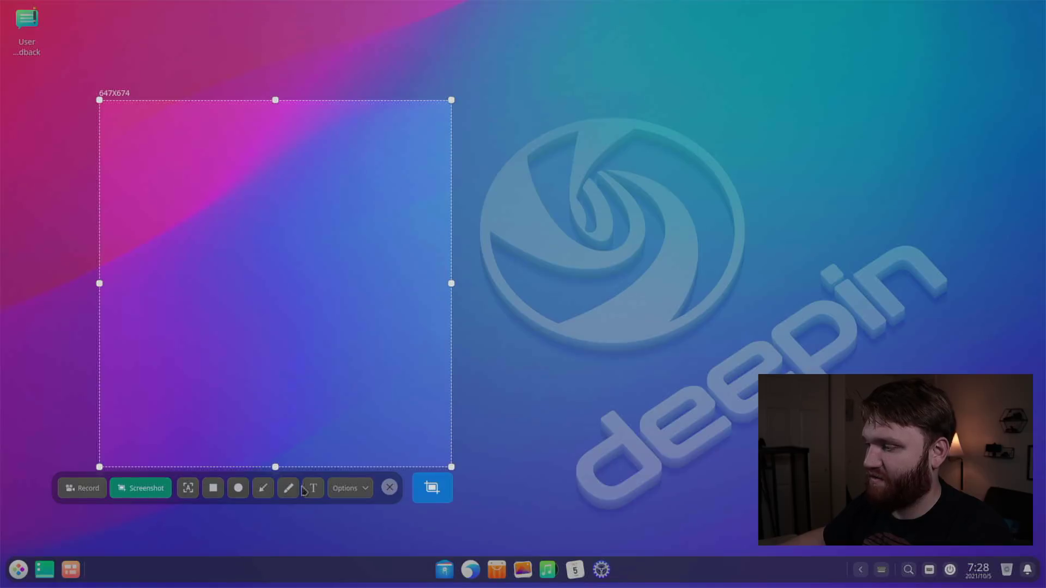
pyautogui.click(354, 490)
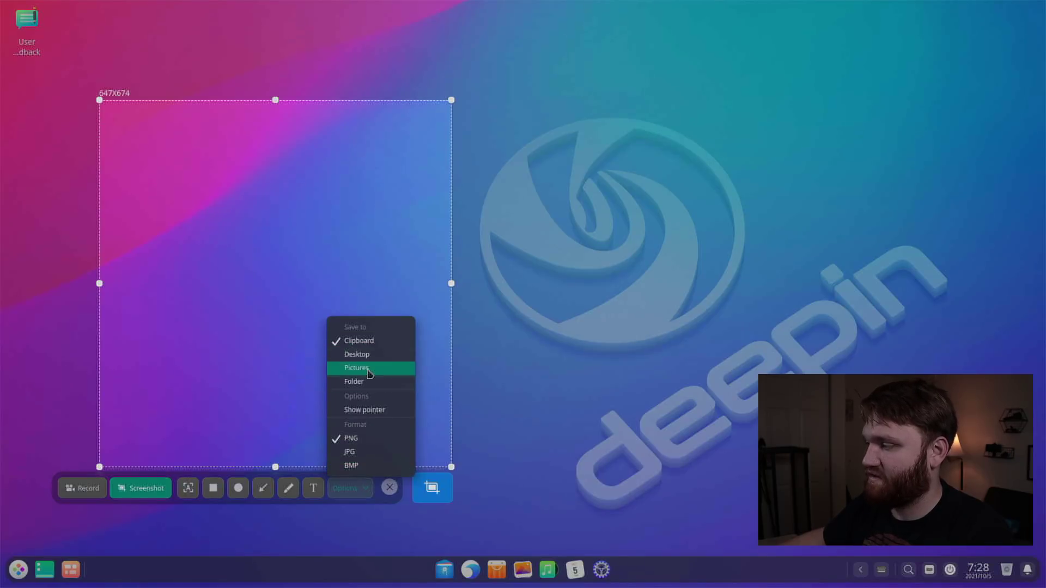
pyautogui.click(395, 500)
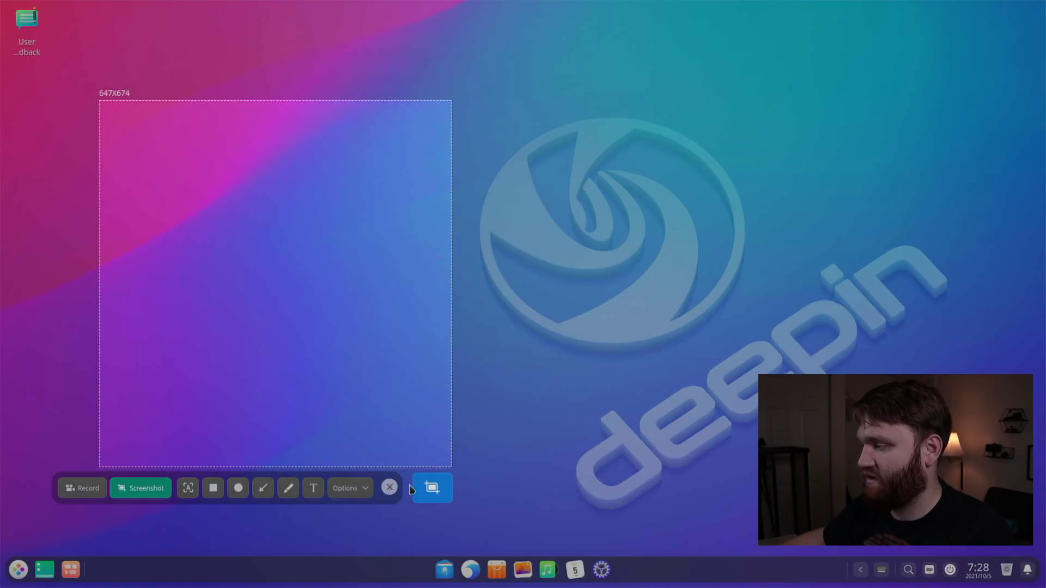
pyautogui.click(431, 490)
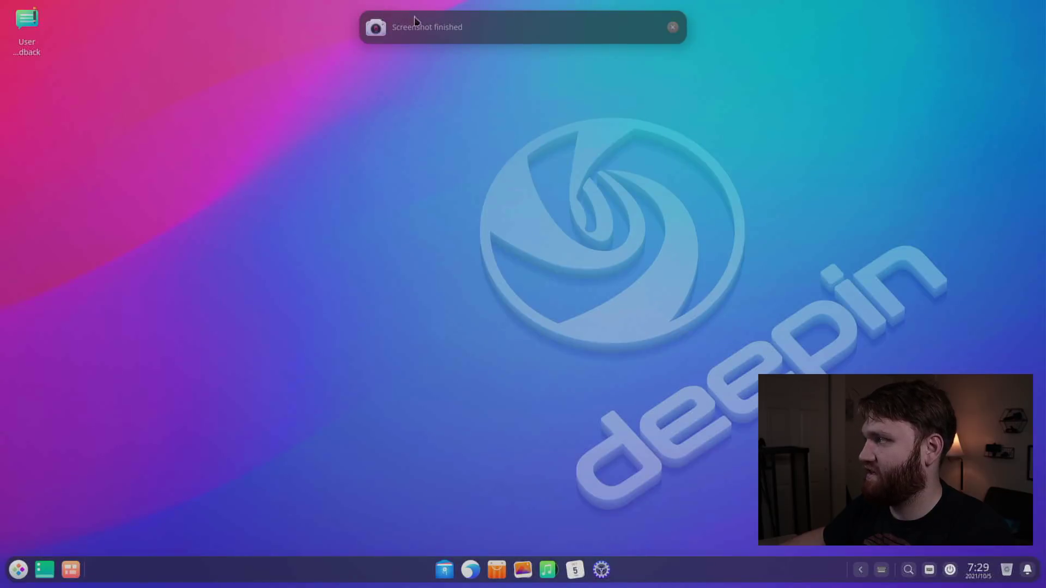
# Start Terminal from the launcher and move its window toward the left side of the desktop.
pyautogui.click(20, 571)
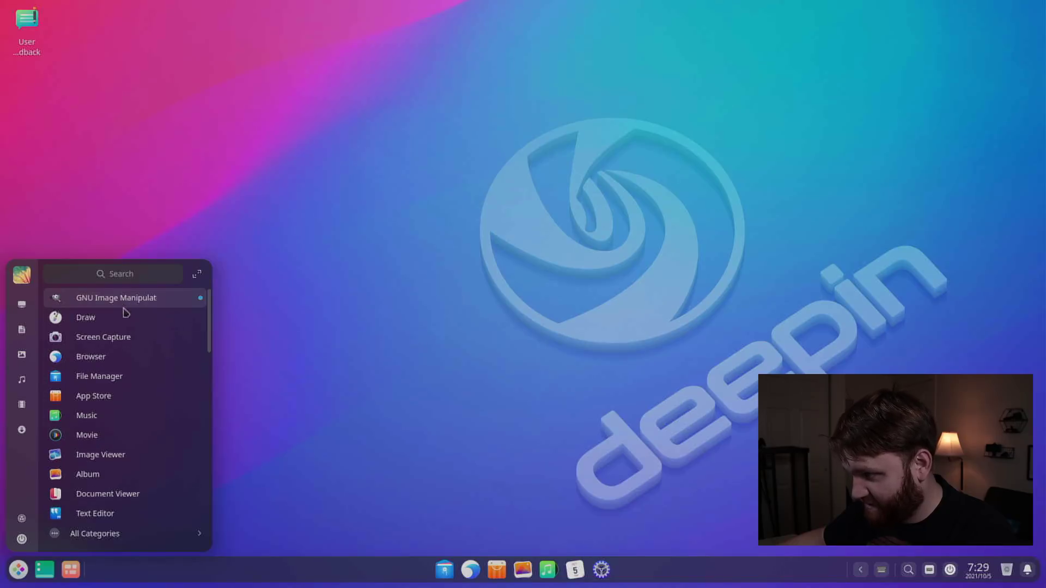
pyautogui.scroll(-3, 105, 444)
pyautogui.click(105, 443)
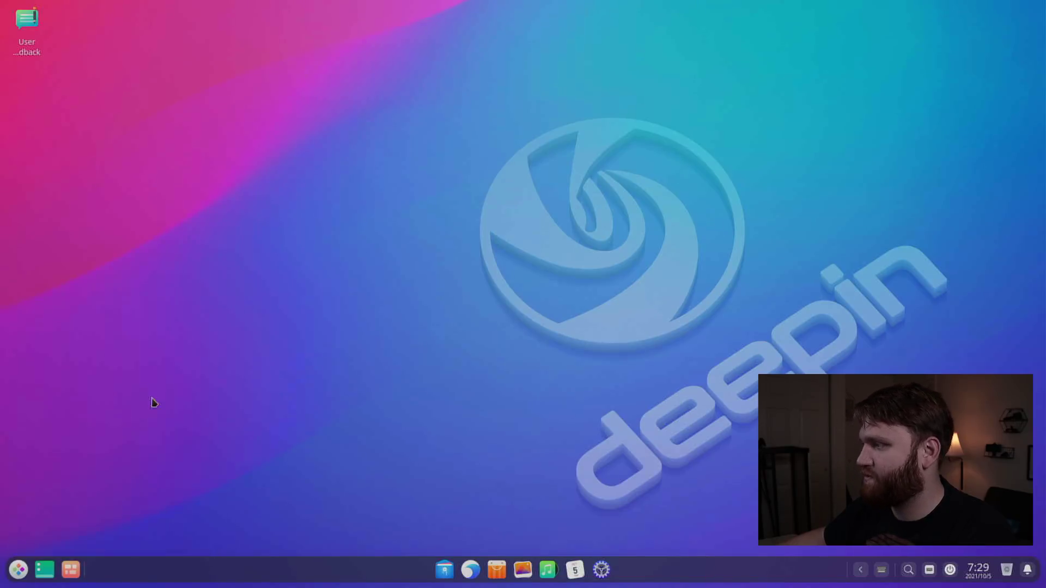
pyautogui.moveTo(478, 130); pyautogui.dragTo(293, 132)
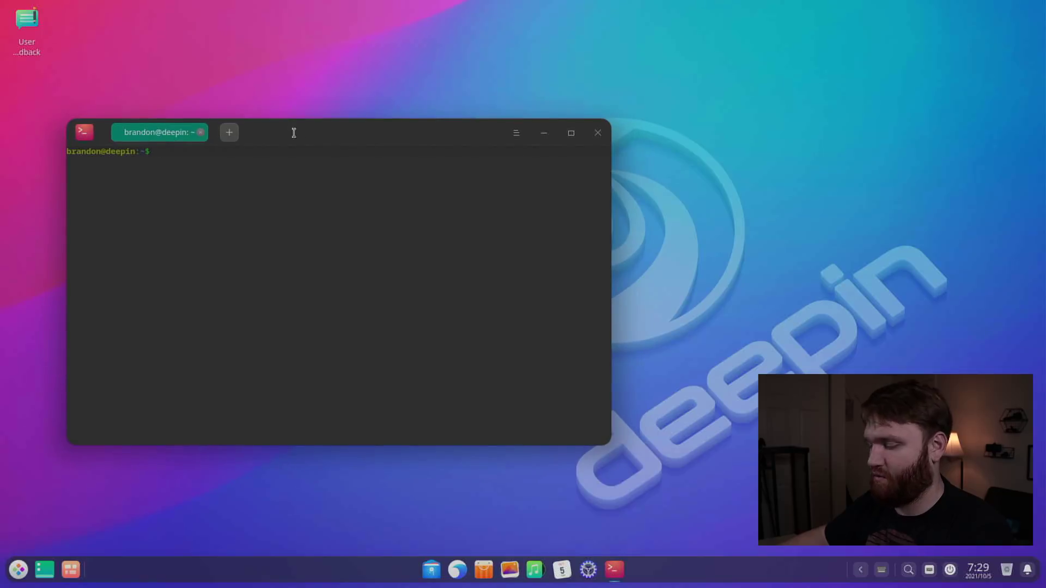
# Install neofetch and run it in the terminal to show the system information.
pyautogui.write('neofetch')
pyautogui.press('Return')
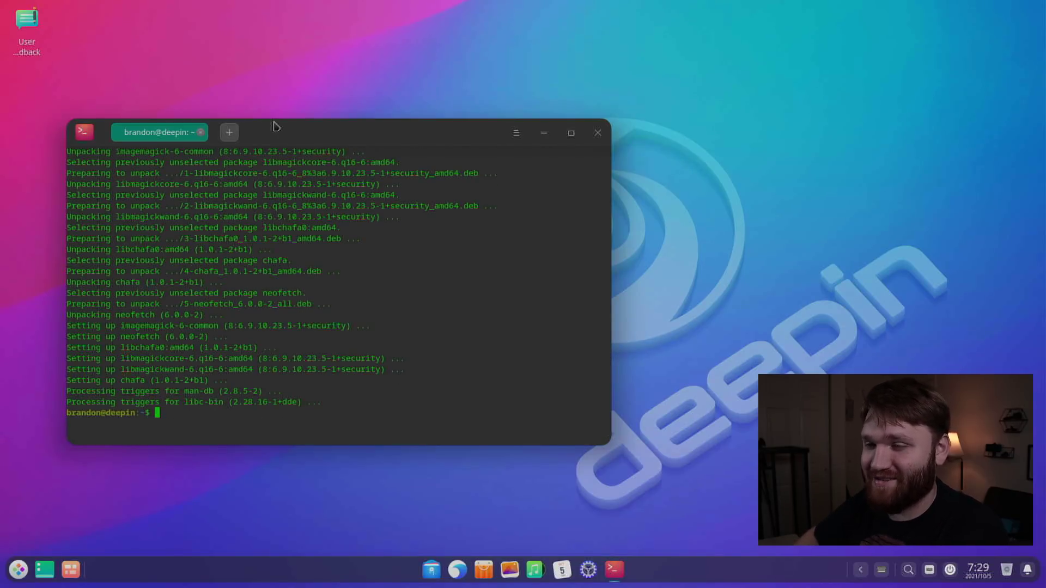
pyautogui.write('neofetch')
pyautogui.press('Return')
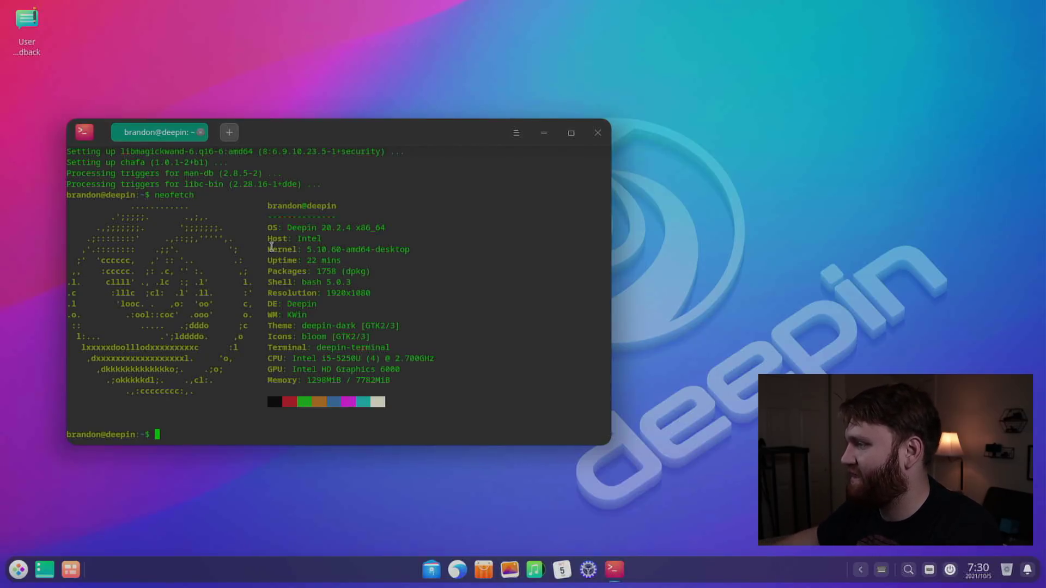
# Copy part of the kernel line from the neofetch output and paste it between single quotes at the prompt.
pyautogui.moveTo(271, 249); pyautogui.dragTo(371, 249)
pyautogui.hotkey('ctrl', 'c')
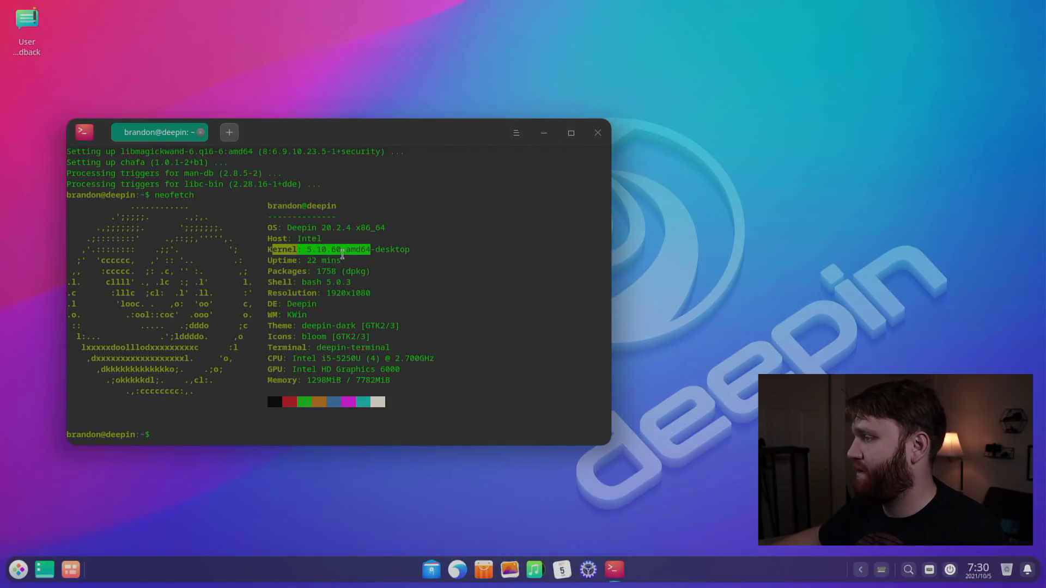
pyautogui.write("'")
pyautogui.hotkey('ctrl', 'shift', 'v')
pyautogui.write("'")
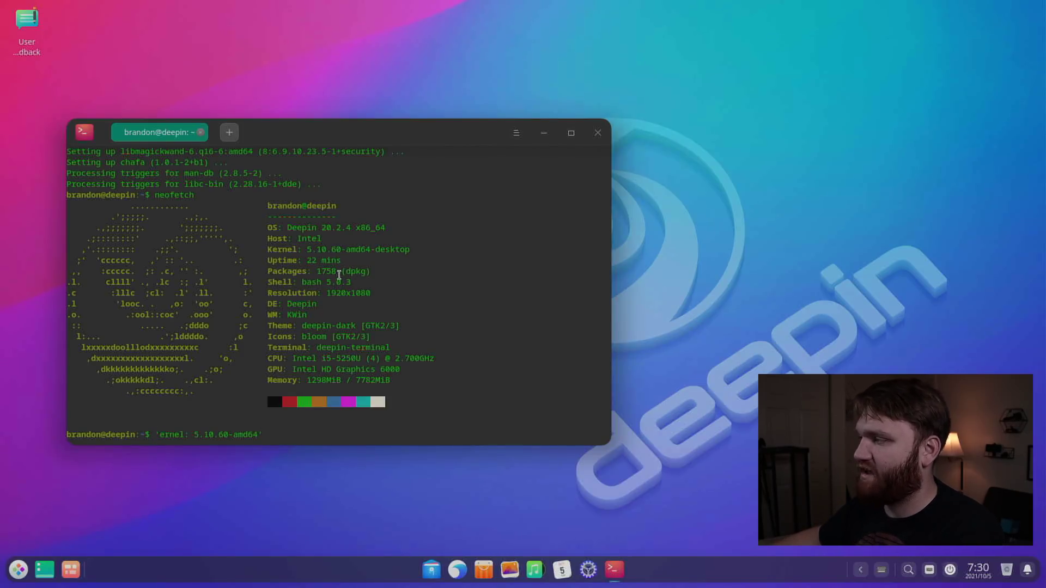
# Highlight the package count, window manager and terminal-to-memory lines in the neofetch output to examine them.
pyautogui.moveTo(334, 272); pyautogui.dragTo(308, 272)
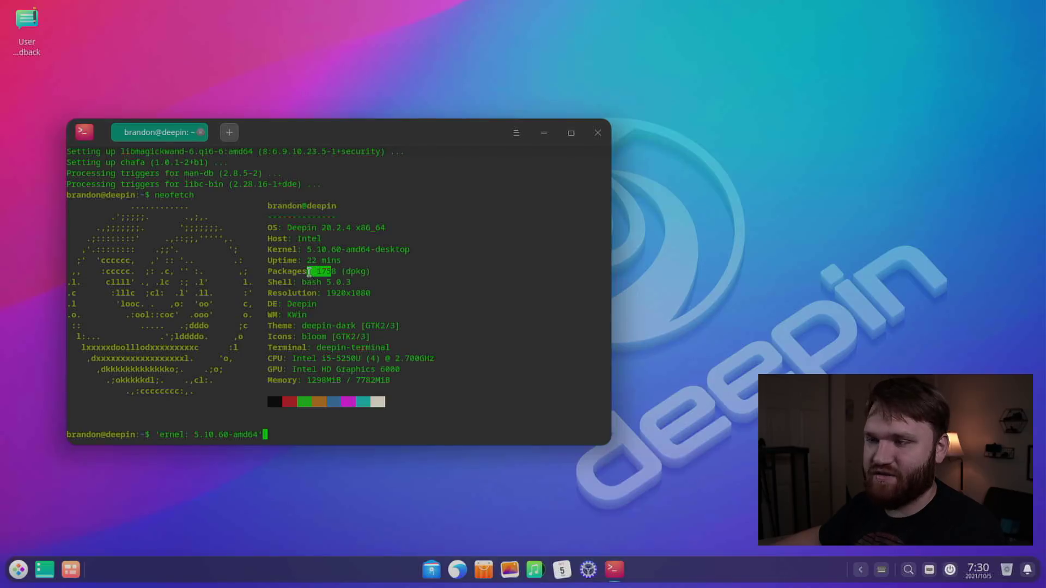
pyautogui.click(353, 271)
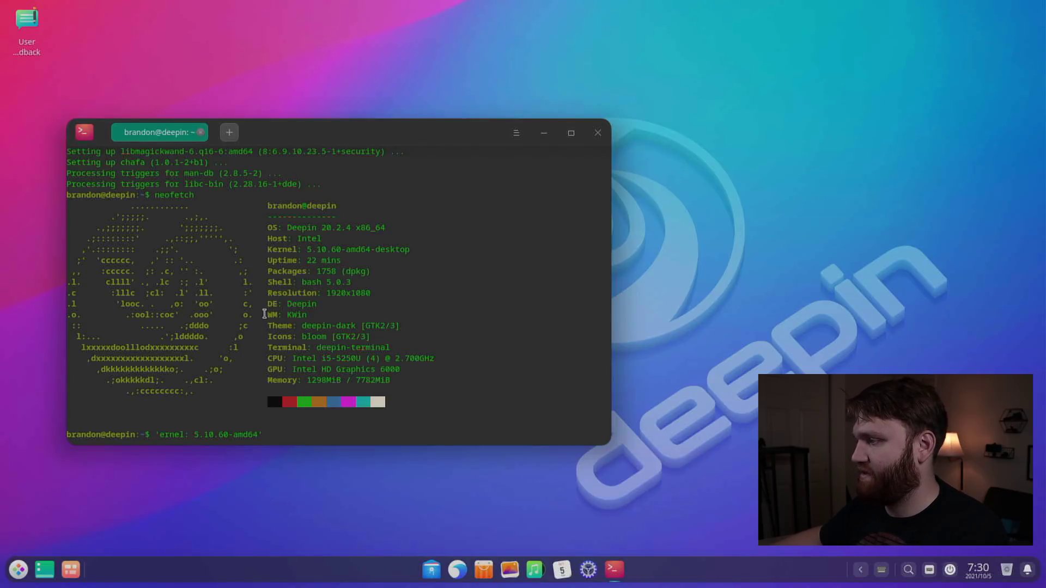
pyautogui.moveTo(267, 315); pyautogui.dragTo(320, 316)
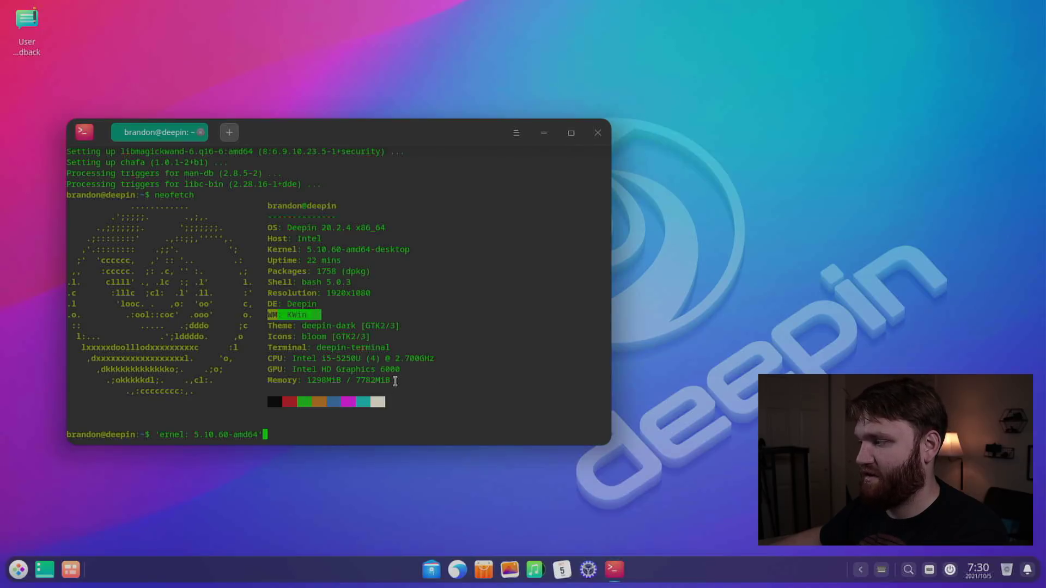
pyautogui.moveTo(394, 380); pyautogui.dragTo(279, 344)
pyautogui.click(316, 362)
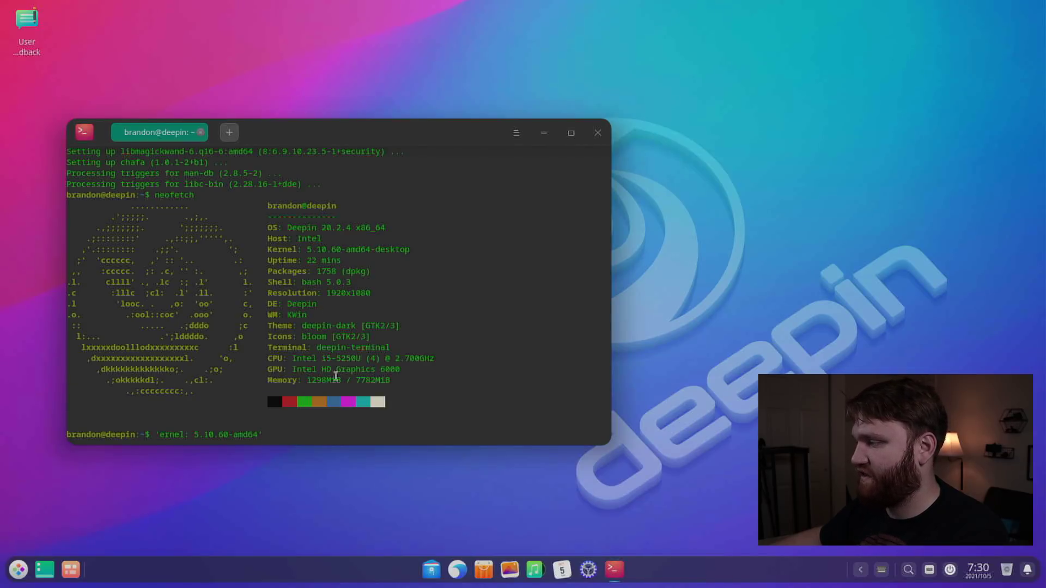
# Clear the pasted text from the prompt, try to run htop, and close the terminal.
pyautogui.press('BackSpace')
pyautogui.press('BackSpace')
pyautogui.press('BackSpace')
pyautogui.press('BackSpace')
pyautogui.press('BackSpace')
pyautogui.press('BackSpace')
pyautogui.press('BackSpace')
pyautogui.press('BackSpace')
pyautogui.press('BackSpace')
pyautogui.press('BackSpace')
pyautogui.press('BackSpace')
pyautogui.press('BackSpace')
pyautogui.press('BackSpace')
pyautogui.press('BackSpace')
pyautogui.press('BackSpace')
pyautogui.press('BackSpace')
pyautogui.press('BackSpace')
pyautogui.press('BackSpace')
pyautogui.press('BackSpace')
pyautogui.press('BackSpace')
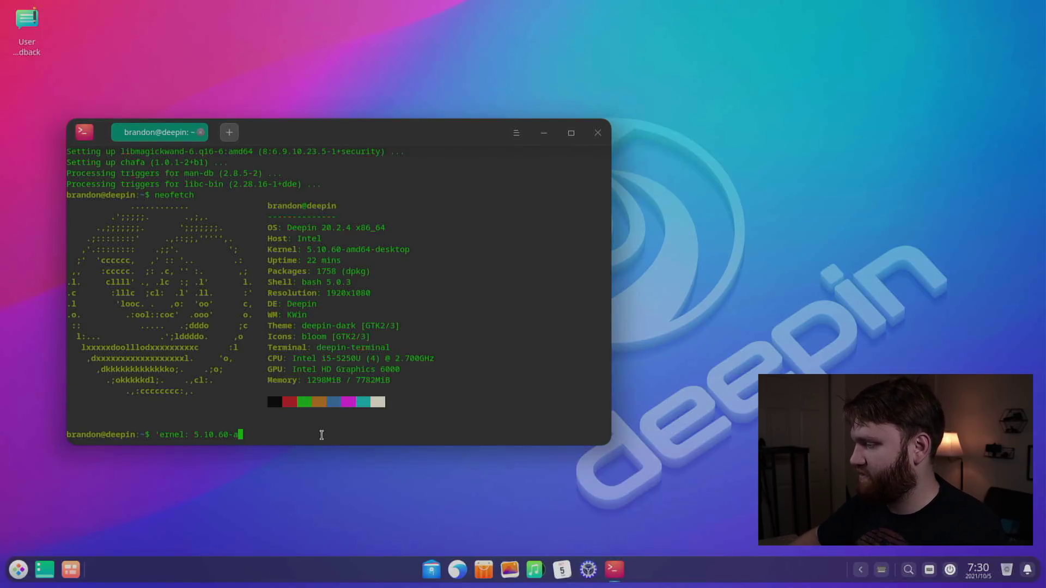
pyautogui.write('htyo')
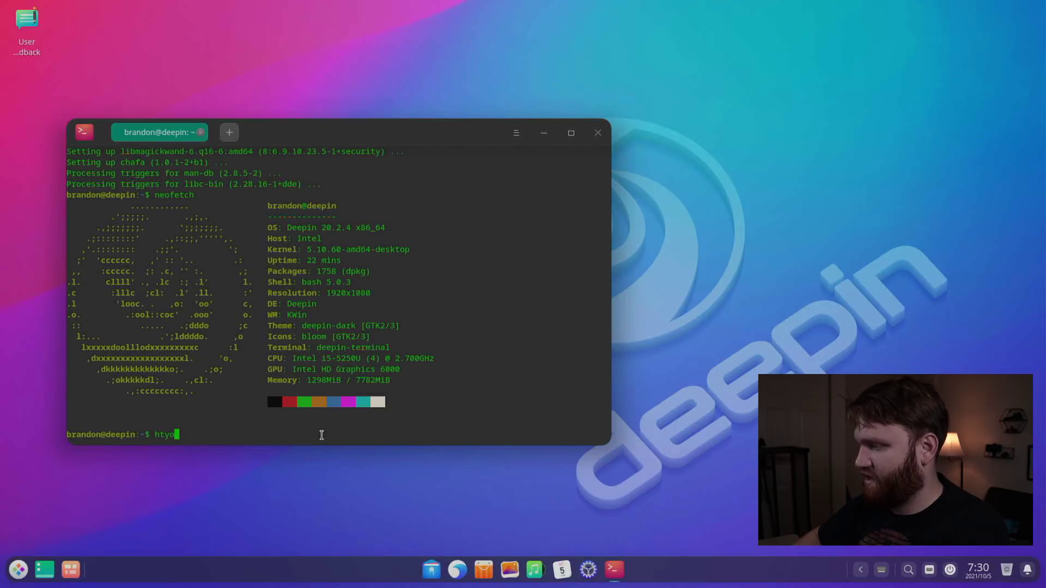
pyautogui.write('op')
pyautogui.press('Return')
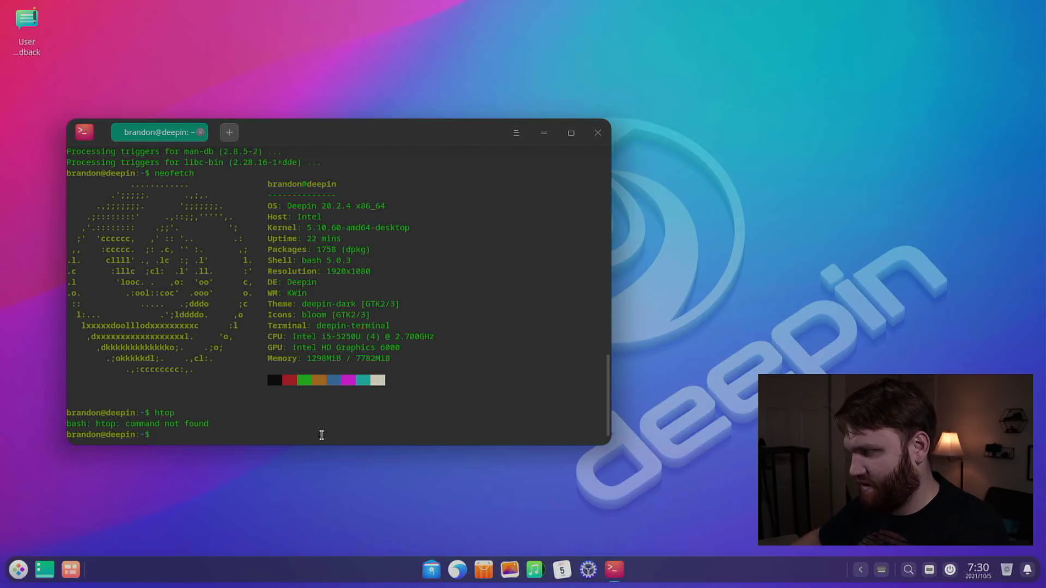
pyautogui.click(595, 133)
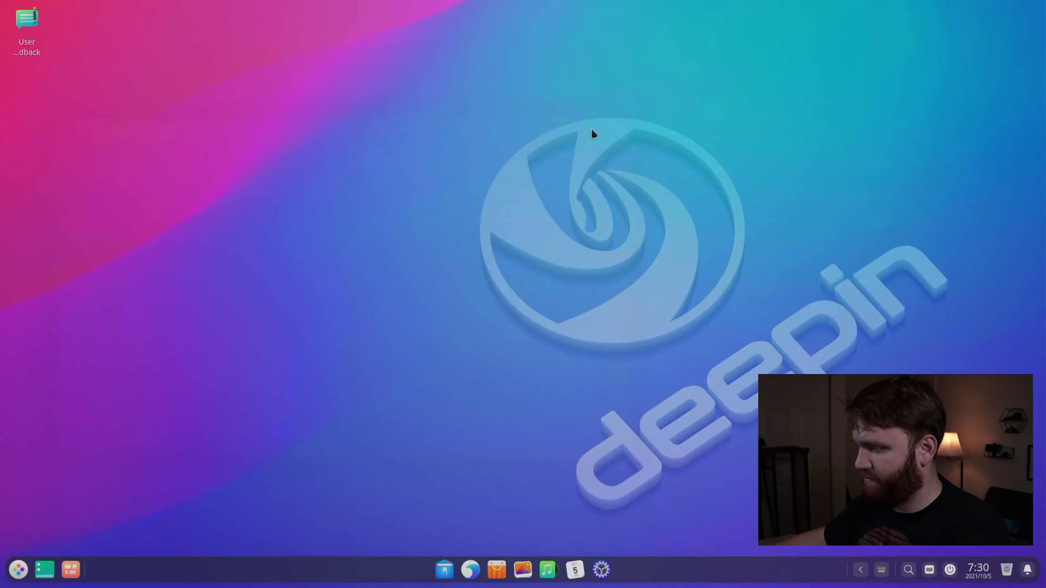
# Find System Monitor in the launcher with the query "sys", start it, and move its window toward the desktop's left side.
pyautogui.click(18, 570)
pyautogui.write('sys')
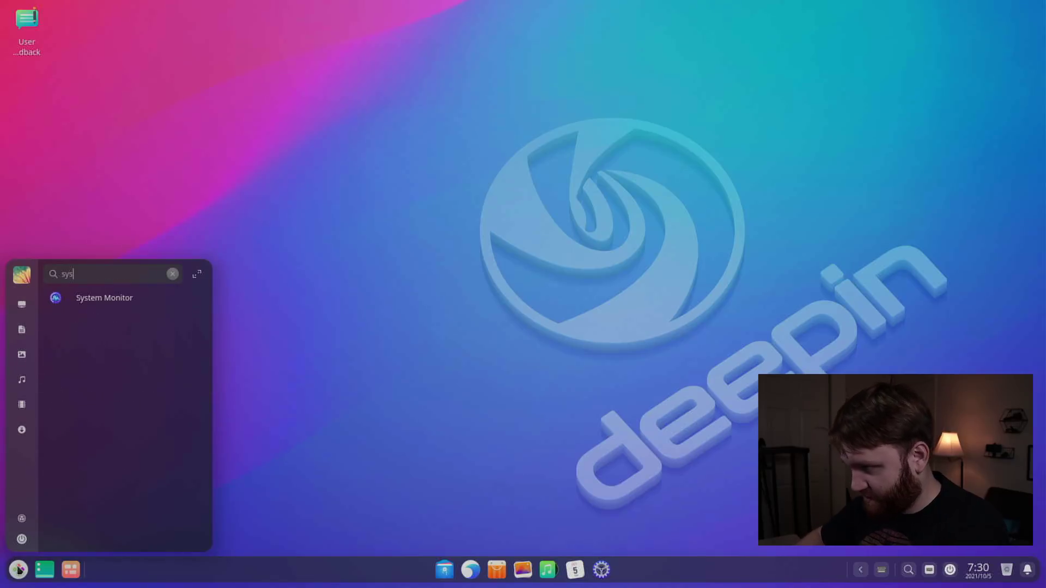
pyautogui.click(117, 297)
pyautogui.moveTo(684, 80); pyautogui.dragTo(557, 91)
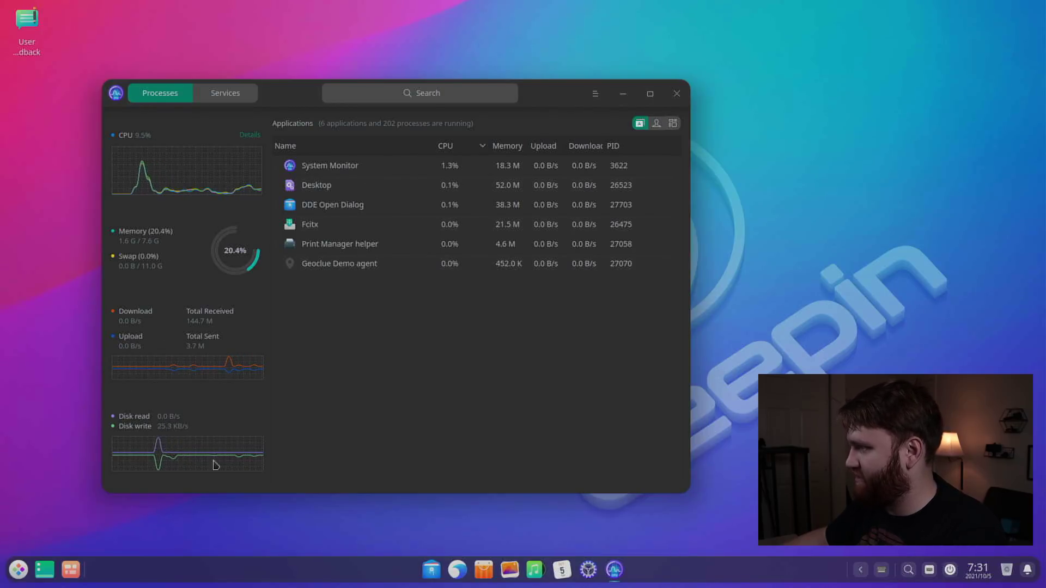
# Look through the list of system services in System Monitor and close the window.
pyautogui.click(214, 94)
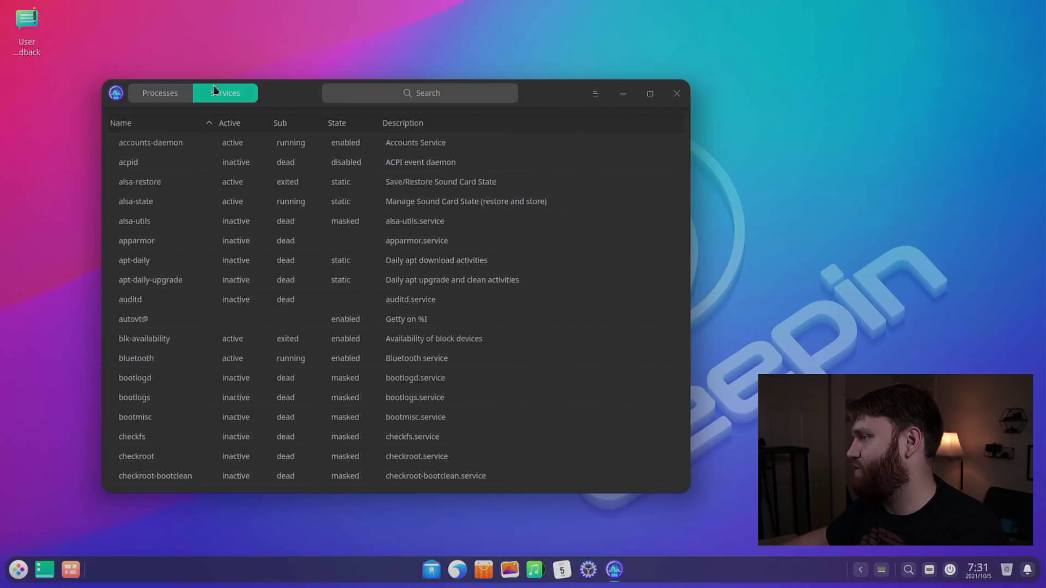
pyautogui.scroll(-20, 304, 269)
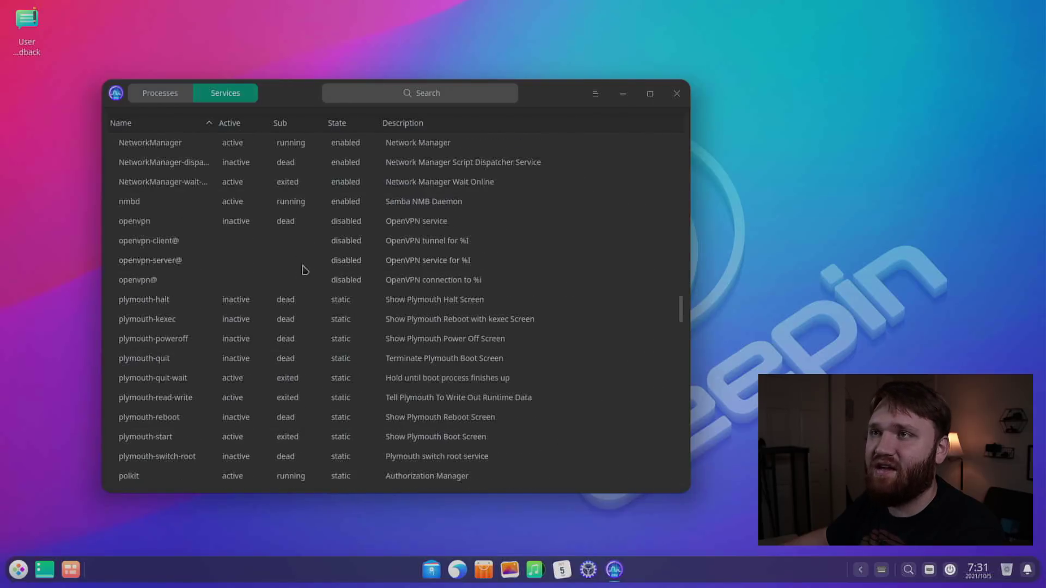
pyautogui.click(677, 93)
# Start Text Editor from the launcher, move its empty document window aside, and close it.
pyautogui.click(9, 580)
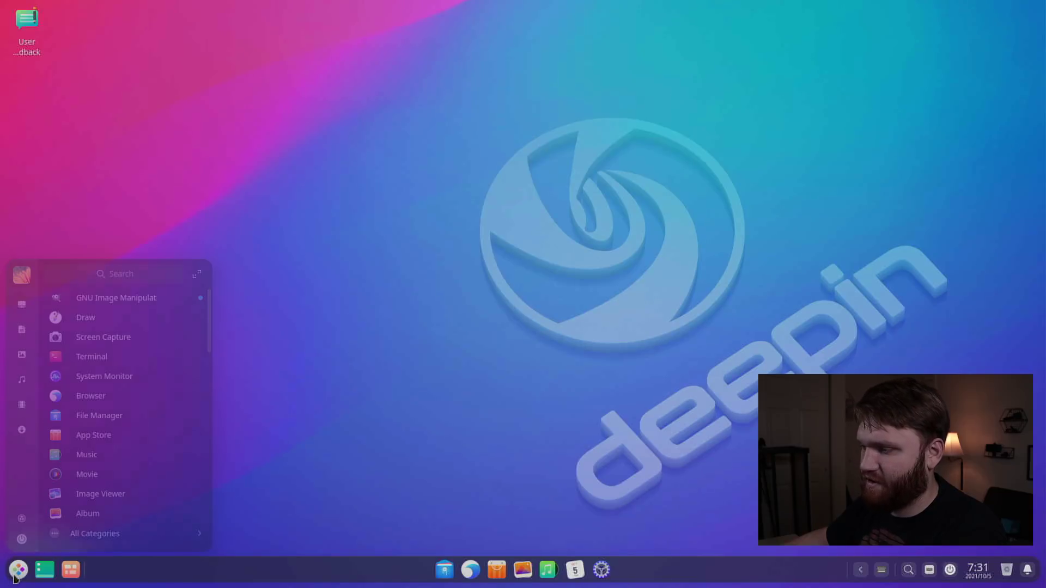
pyautogui.scroll(-1, 105, 469)
pyautogui.scroll(-2, 106, 470)
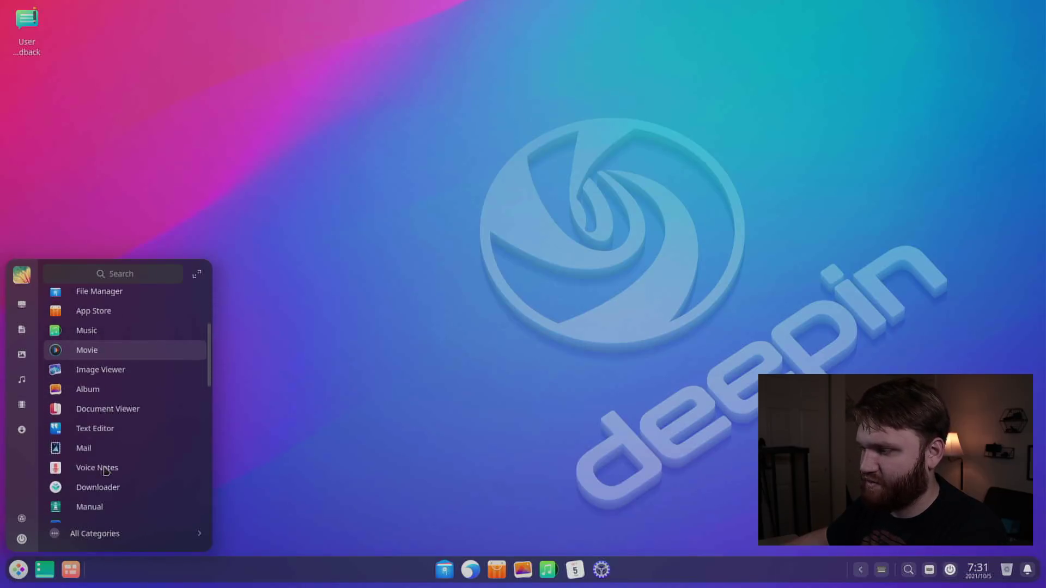
pyautogui.click(128, 424)
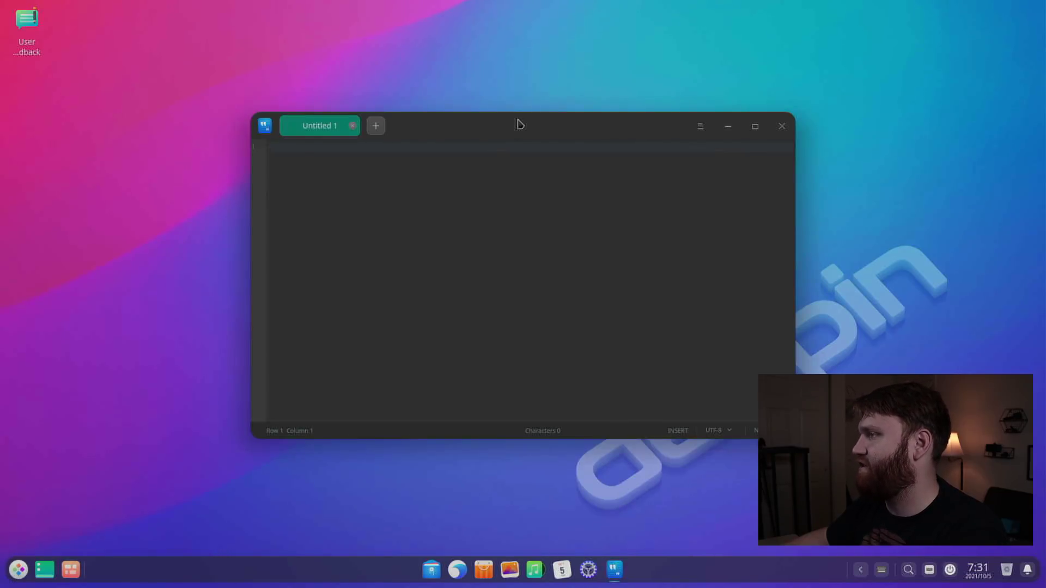
pyautogui.moveTo(518, 122); pyautogui.dragTo(416, 93)
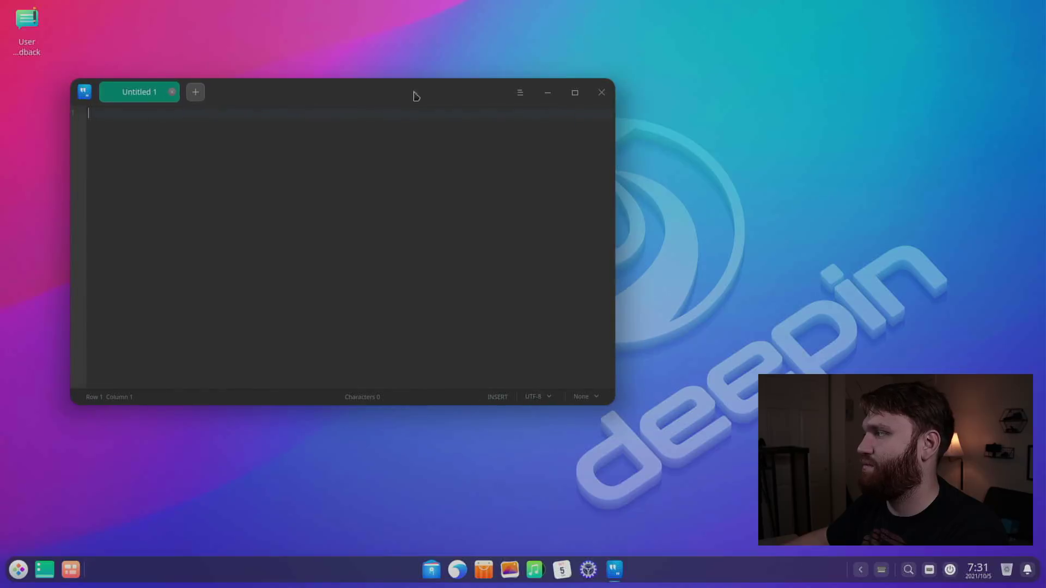
pyautogui.click(600, 93)
# Start Disk Utility from the launcher, authenticate with the account password, and move its window toward the desktop's left side.
pyautogui.click(18, 570)
pyautogui.scroll(-4, 76, 498)
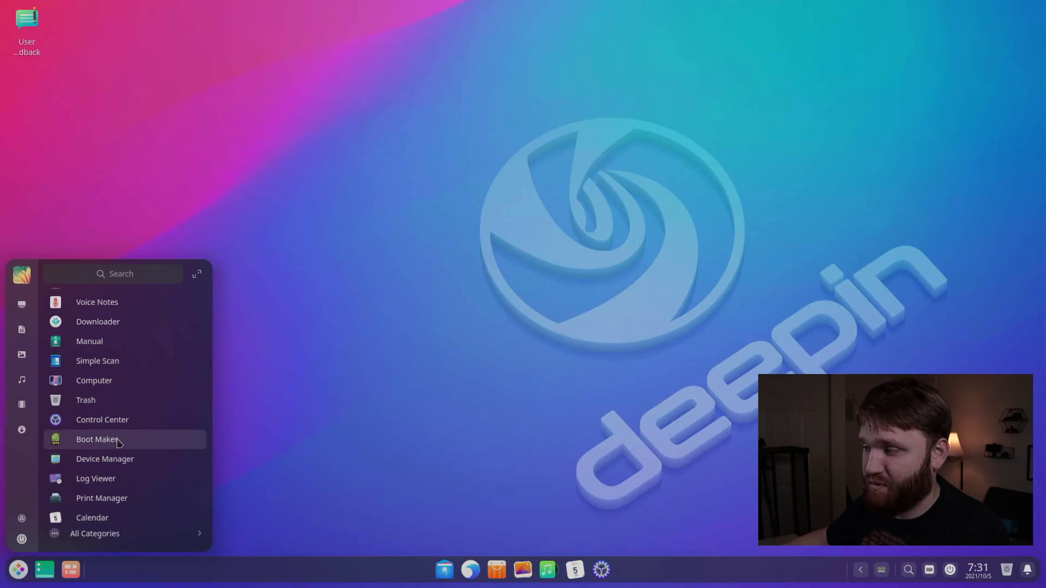
pyautogui.scroll(-3, 130, 510)
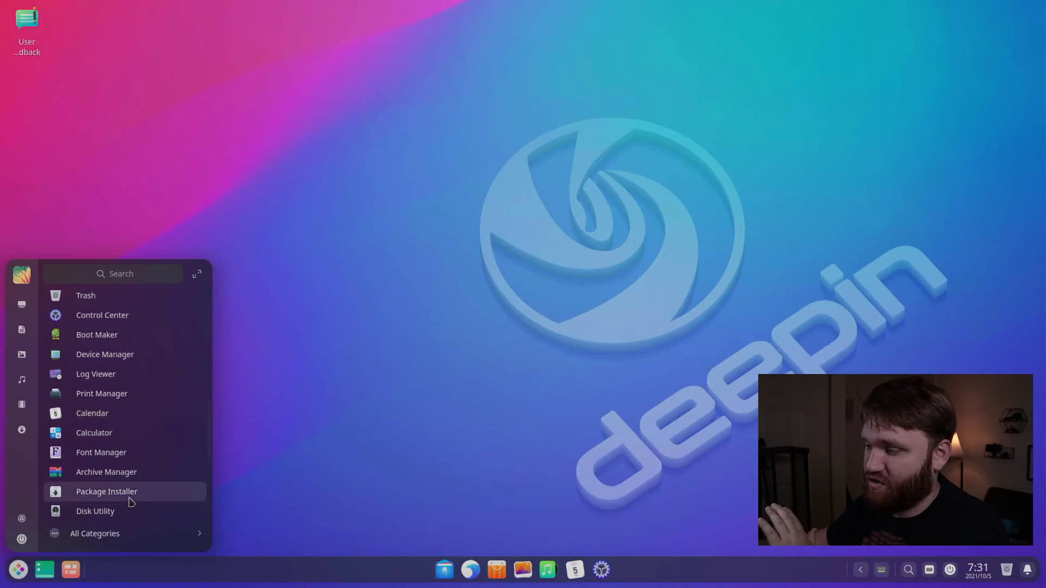
pyautogui.scroll(-2, 125, 490)
pyautogui.click(110, 450)
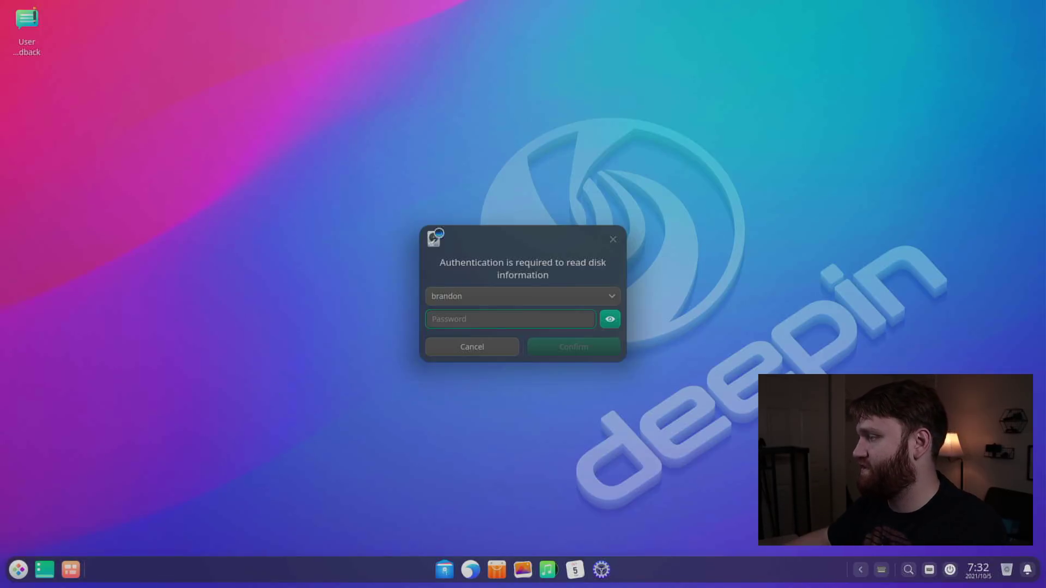
pyautogui.write('*********')
pyautogui.press('Return')
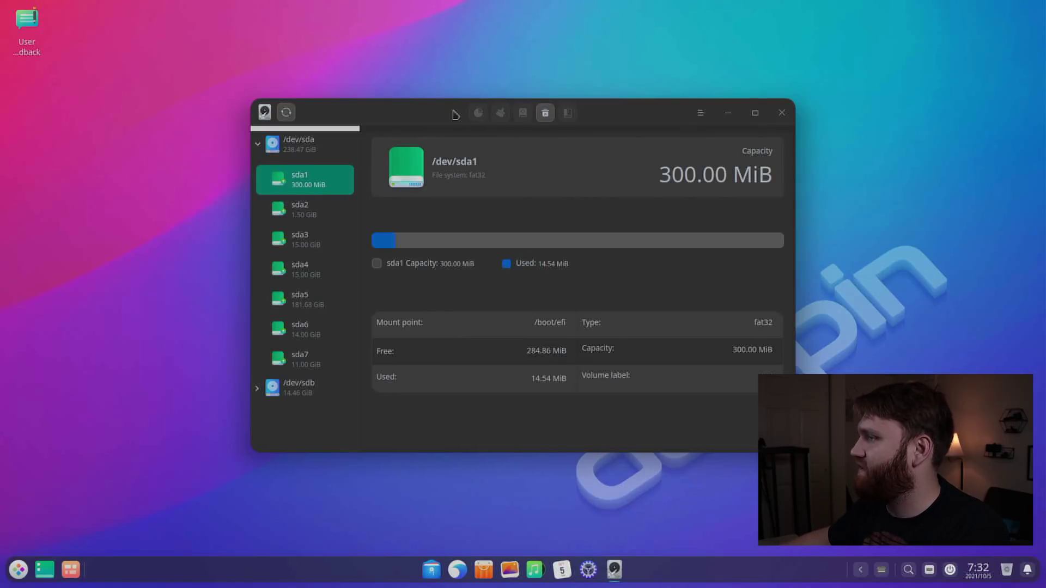
pyautogui.moveTo(452, 113); pyautogui.dragTo(289, 123)
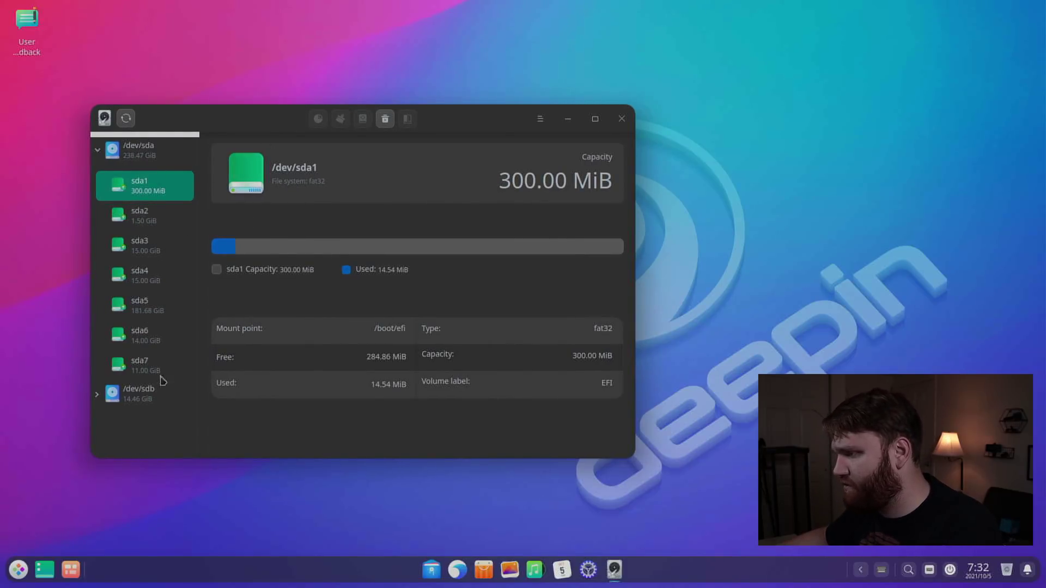
# Expand and collapse the /dev/sdb disk in the device list, and request its disk info.
pyautogui.click(144, 396)
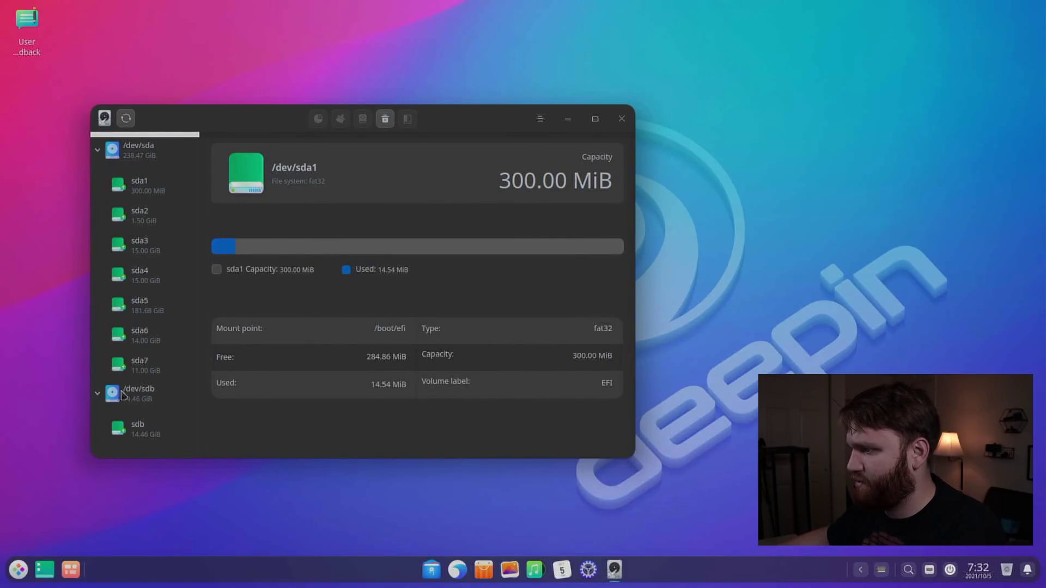
pyautogui.rightClick(128, 395)
pyautogui.click(133, 396)
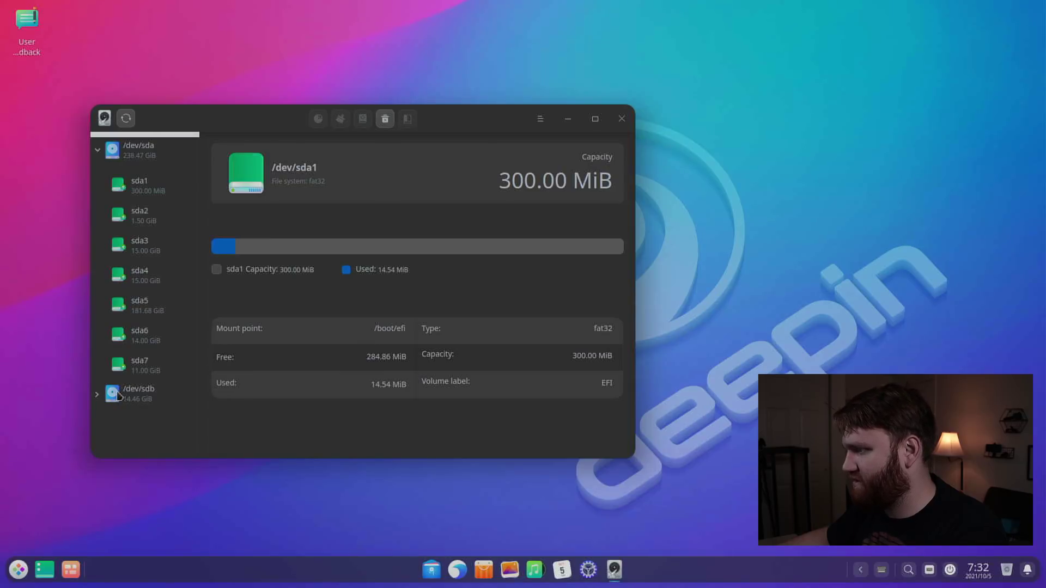
pyautogui.rightClick(131, 397)
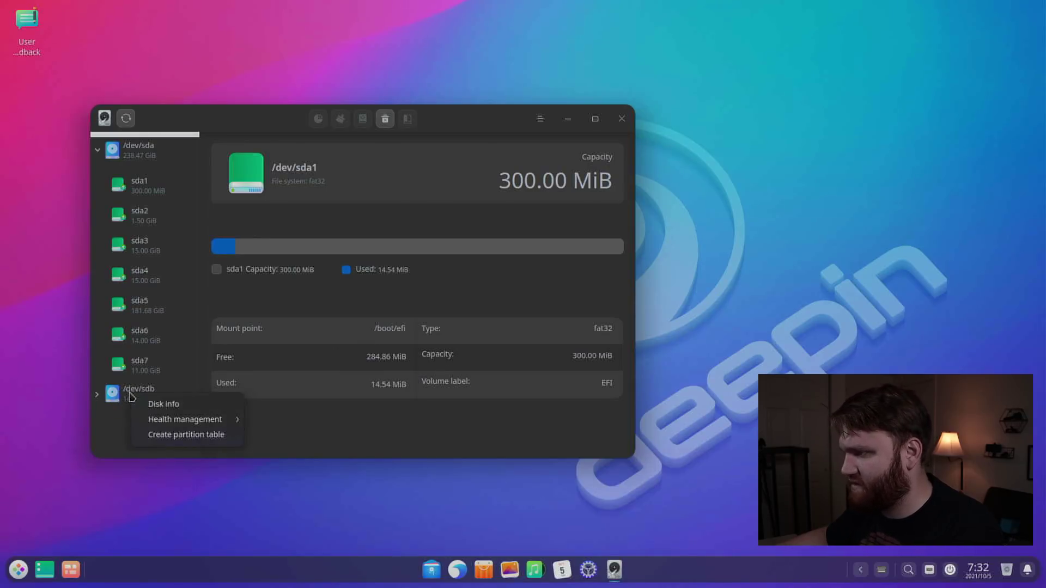
pyautogui.click(175, 408)
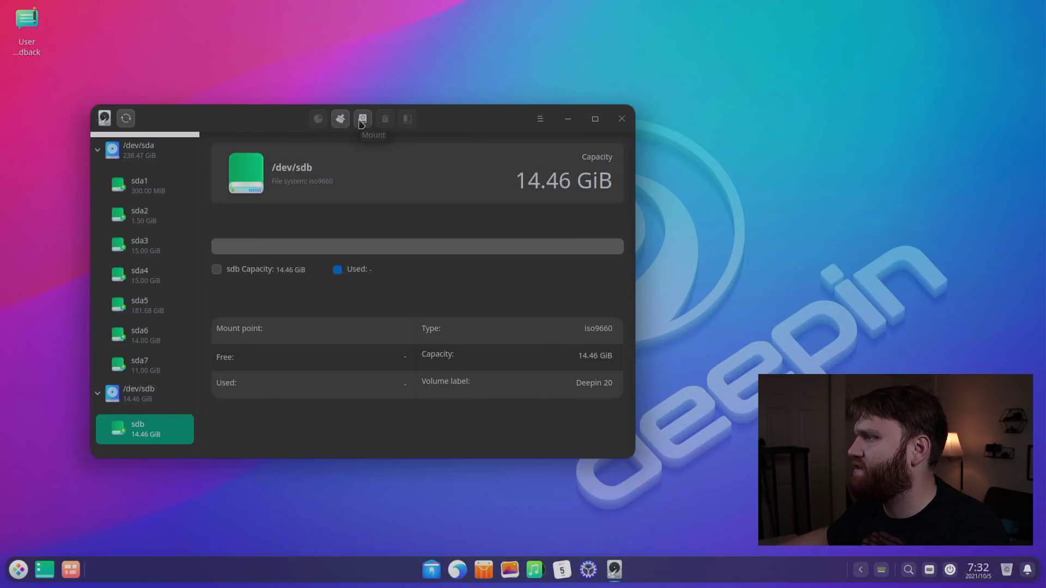
# View the format options for the sdb partition, cancel without formatting, and close Disk Utility.
pyautogui.click(340, 118)
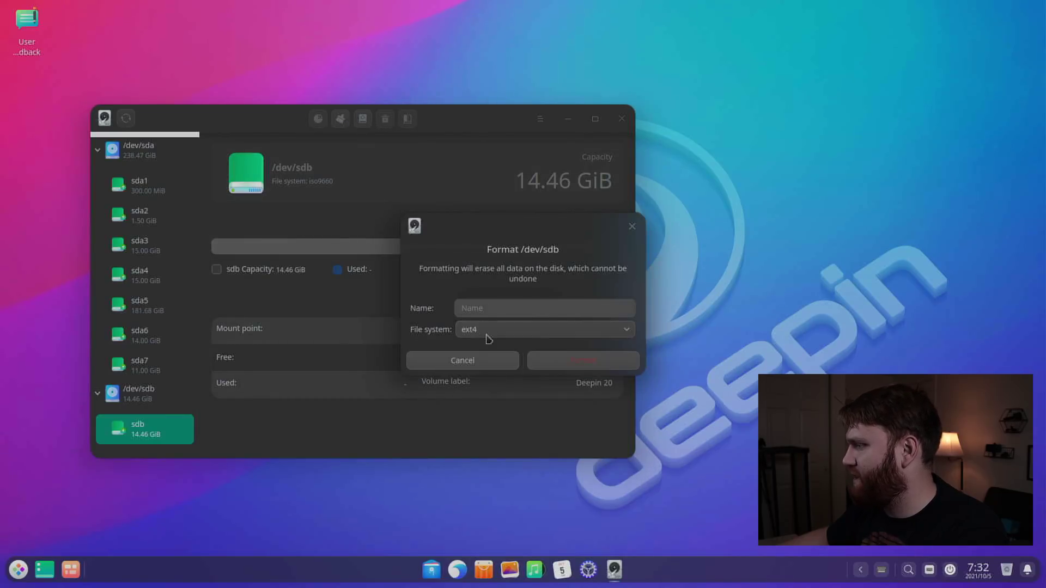
pyautogui.click(469, 360)
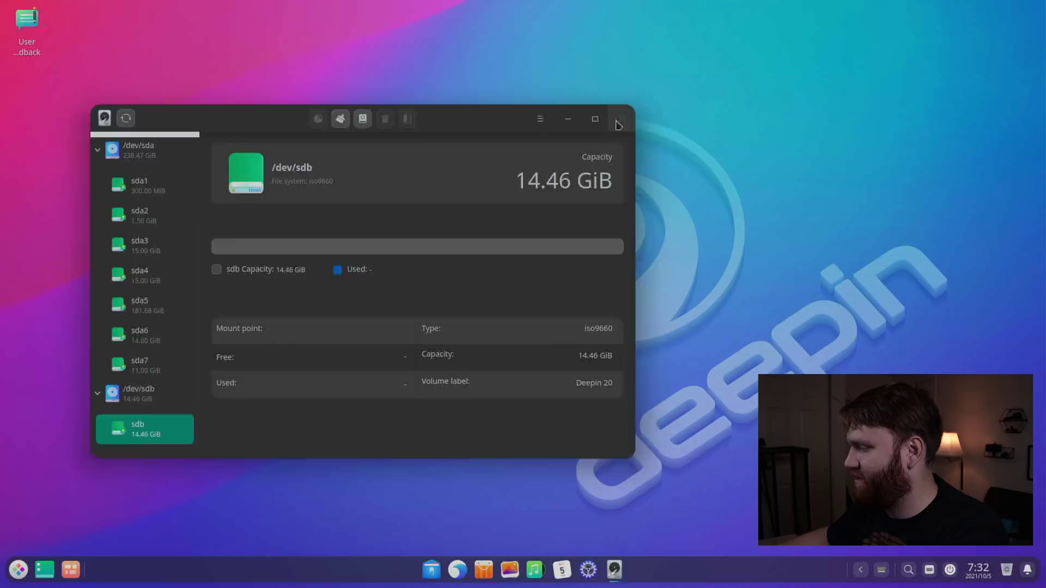
pyautogui.click(621, 118)
# Look through the launcher's full list of installed applications and dismiss the launcher.
pyautogui.press('super')
pyautogui.scroll(-1, 76, 487)
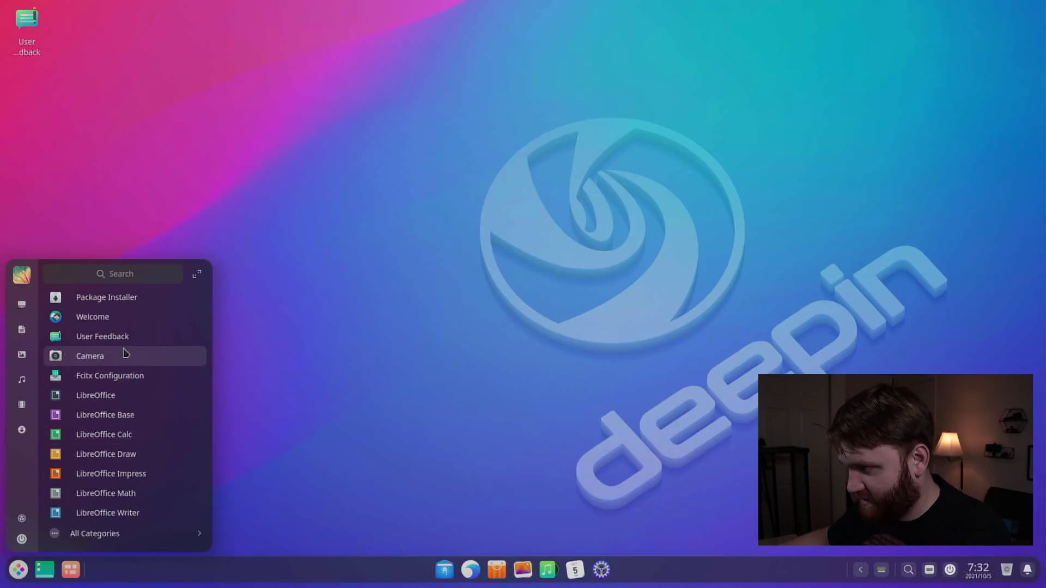
pyautogui.scroll(10, 135, 333)
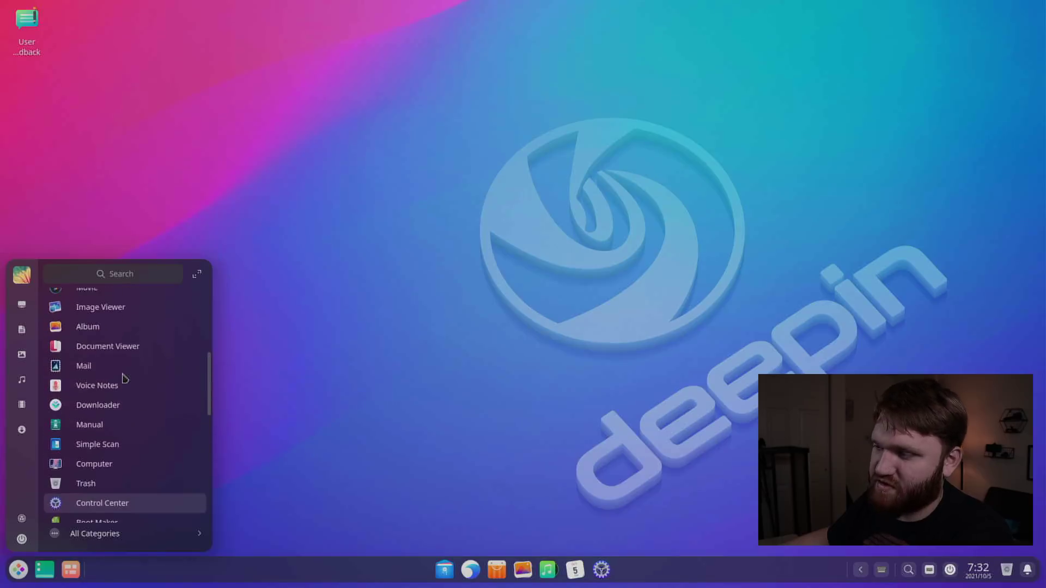
pyautogui.scroll(5, 124, 378)
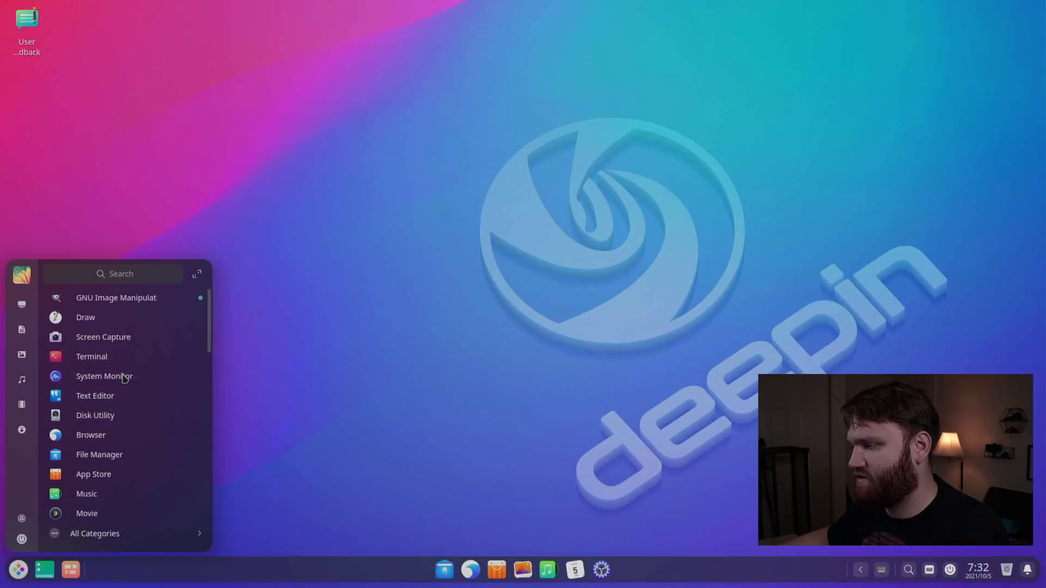
pyautogui.click(310, 372)
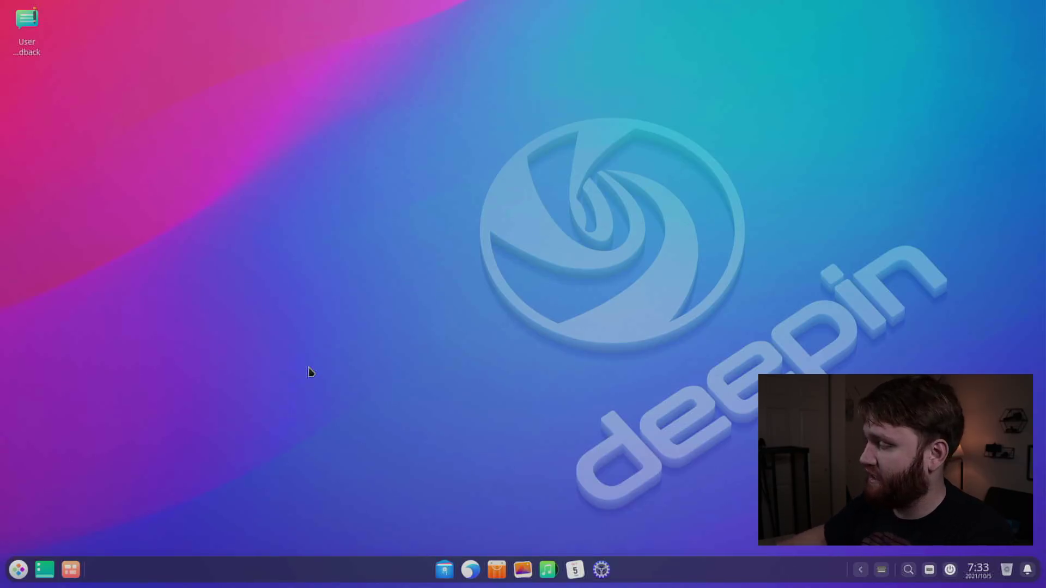
# Start GNU Image Manipulation Program from the launcher and maximize its window.
pyautogui.click(18, 570)
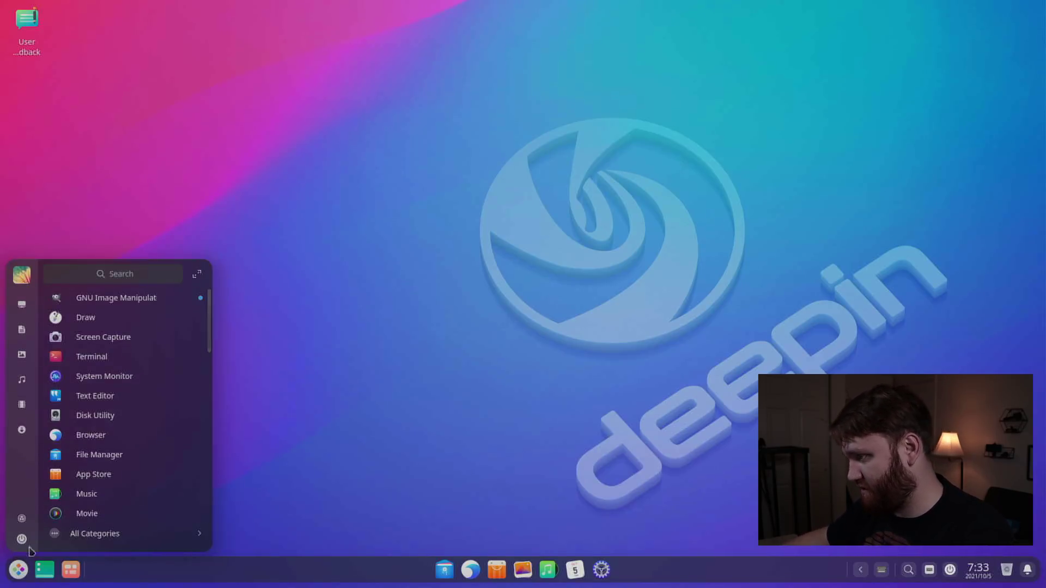
pyautogui.click(128, 299)
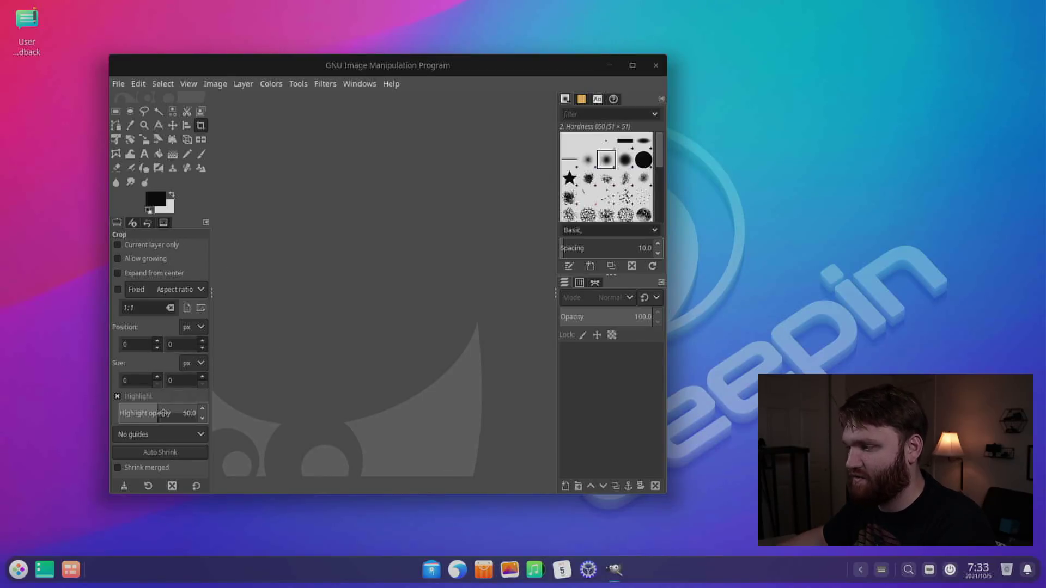
pyautogui.doubleClick(475, 70)
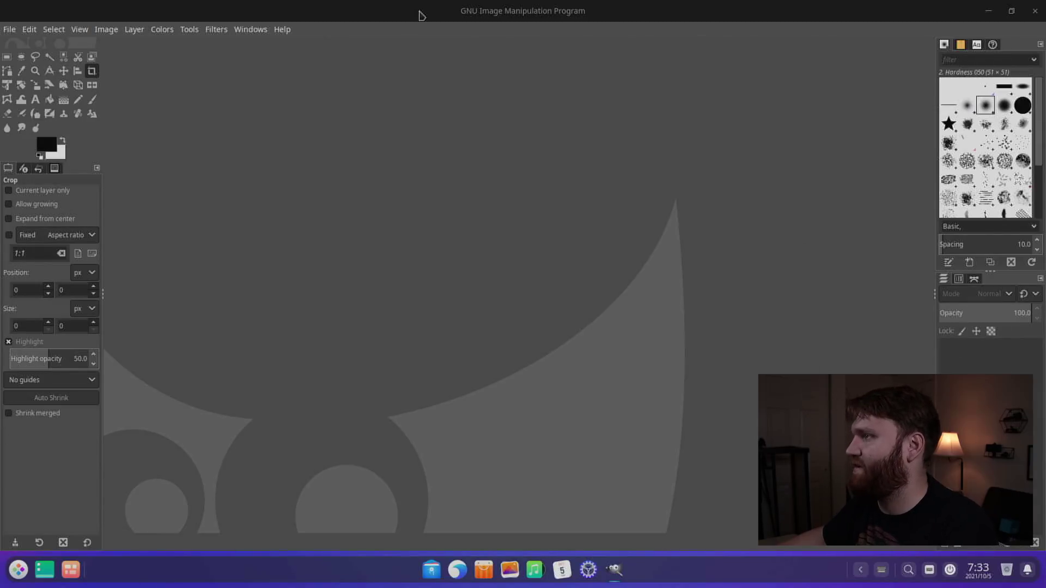
# Restore the GNU Image Manipulation Program window from full size, move it slightly to the left, and close it.
pyautogui.doubleClick(420, 13)
pyautogui.moveTo(384, 66); pyautogui.dragTo(329, 69)
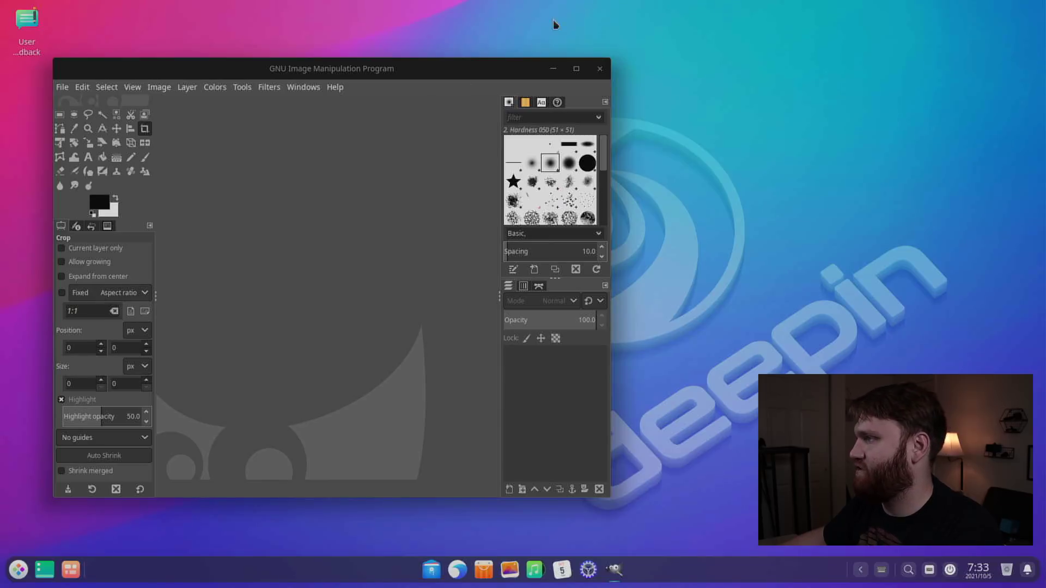
pyautogui.click(600, 69)
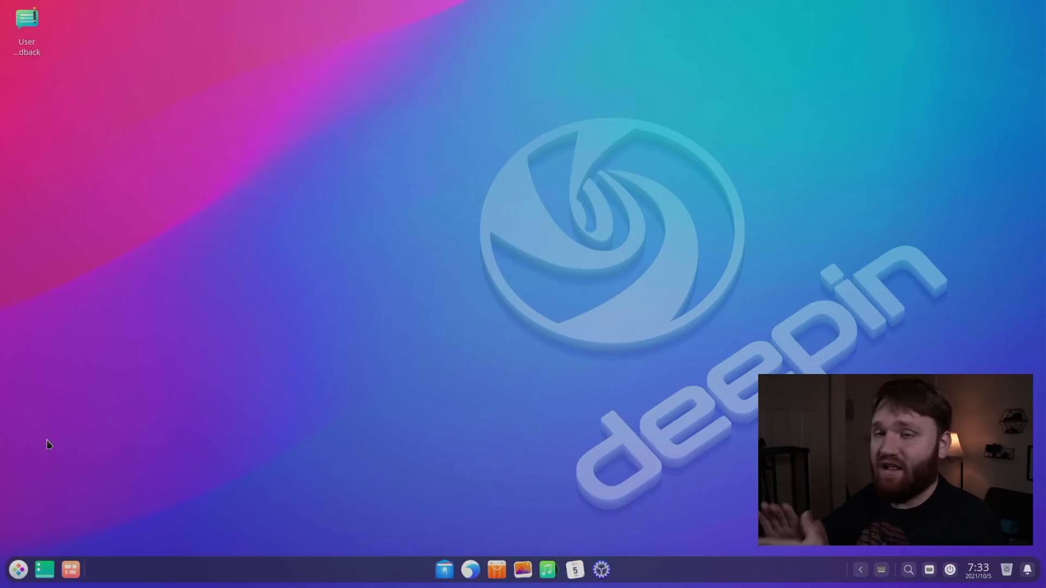